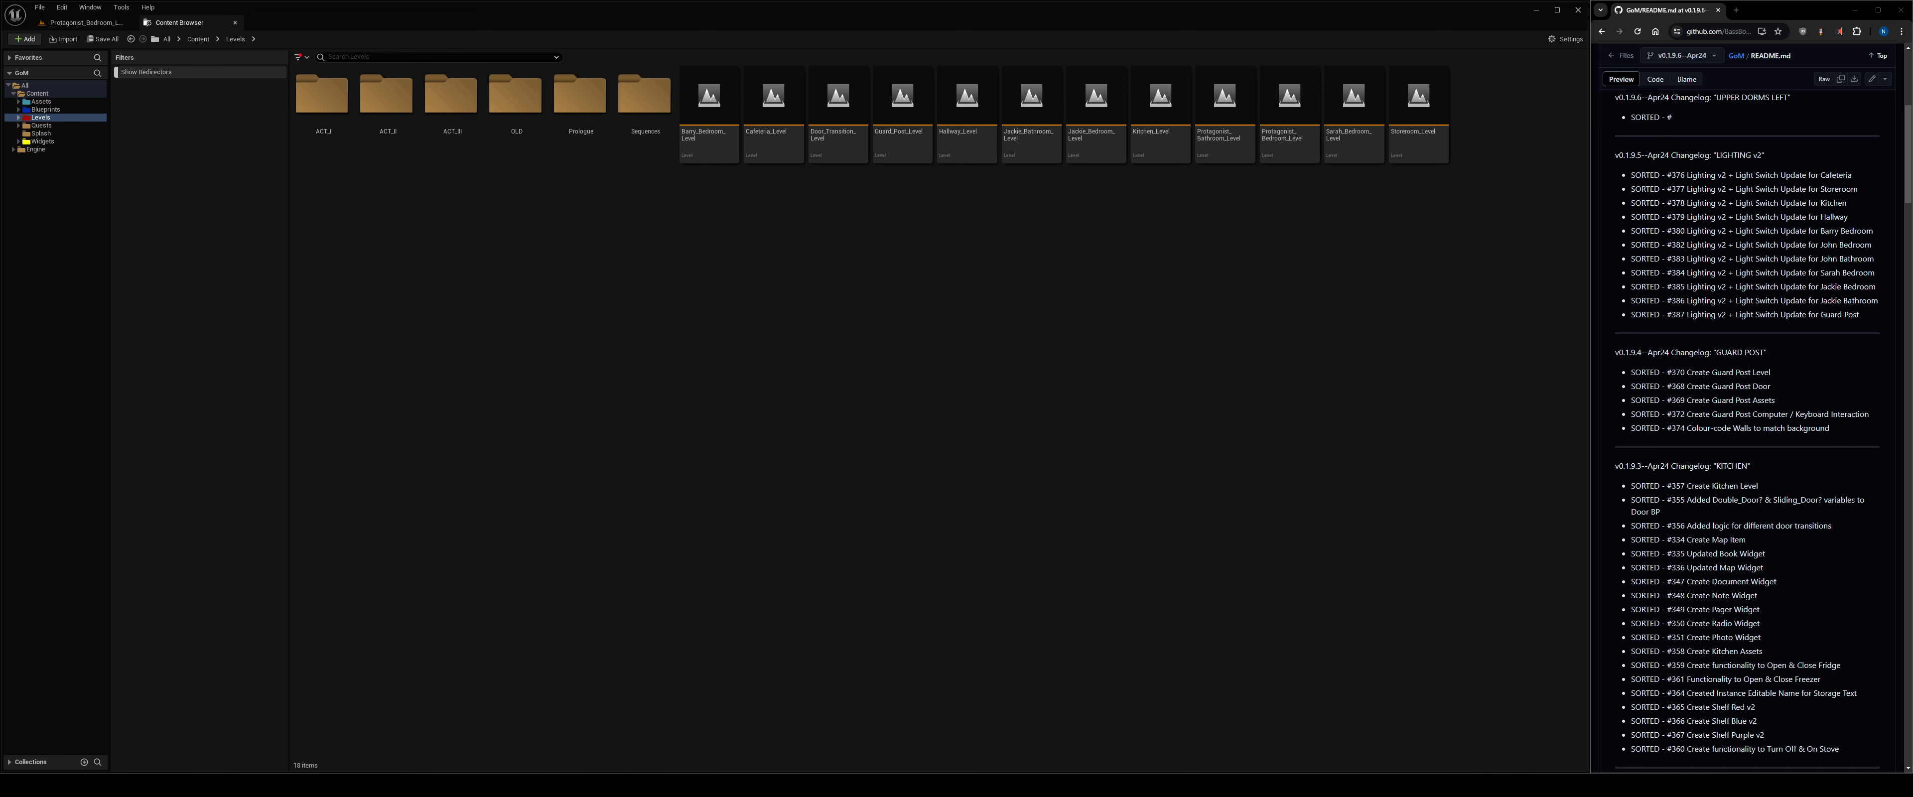
Review the Lighting v2 changelog entries #376–#380, then open Cafeteria_Level.
left_click_drag(1820, 189, 1875, 288)
left_click(1842, 269)
left_click_drag(1823, 176, 1851, 236)
left_click(1800, 334)
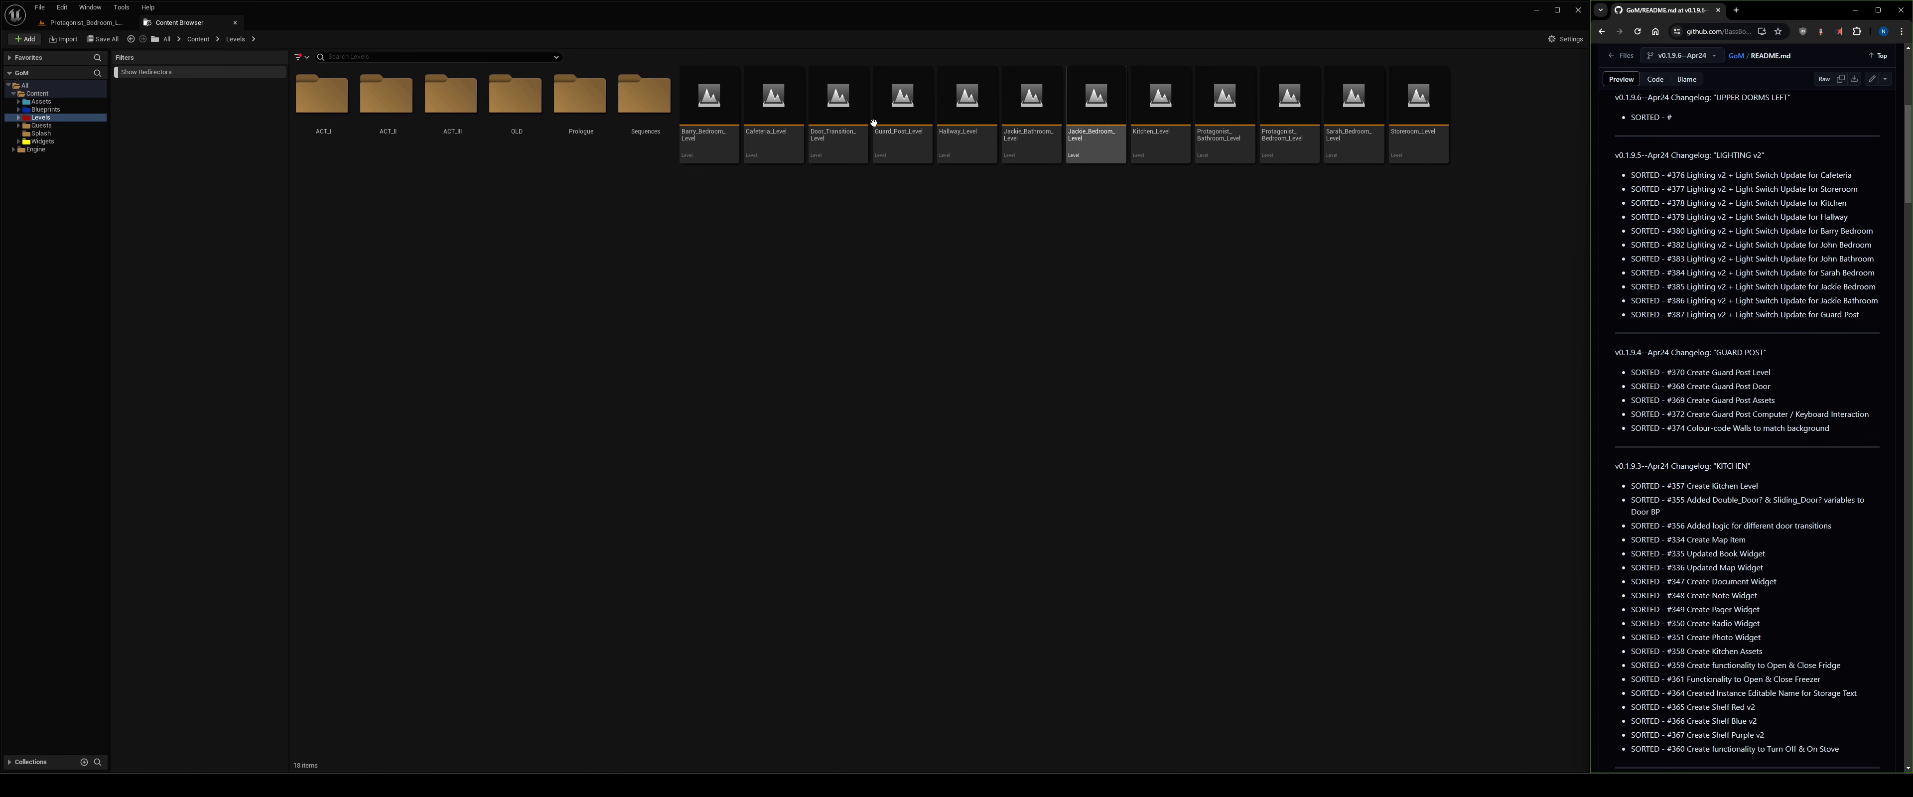
double_click(763, 119)
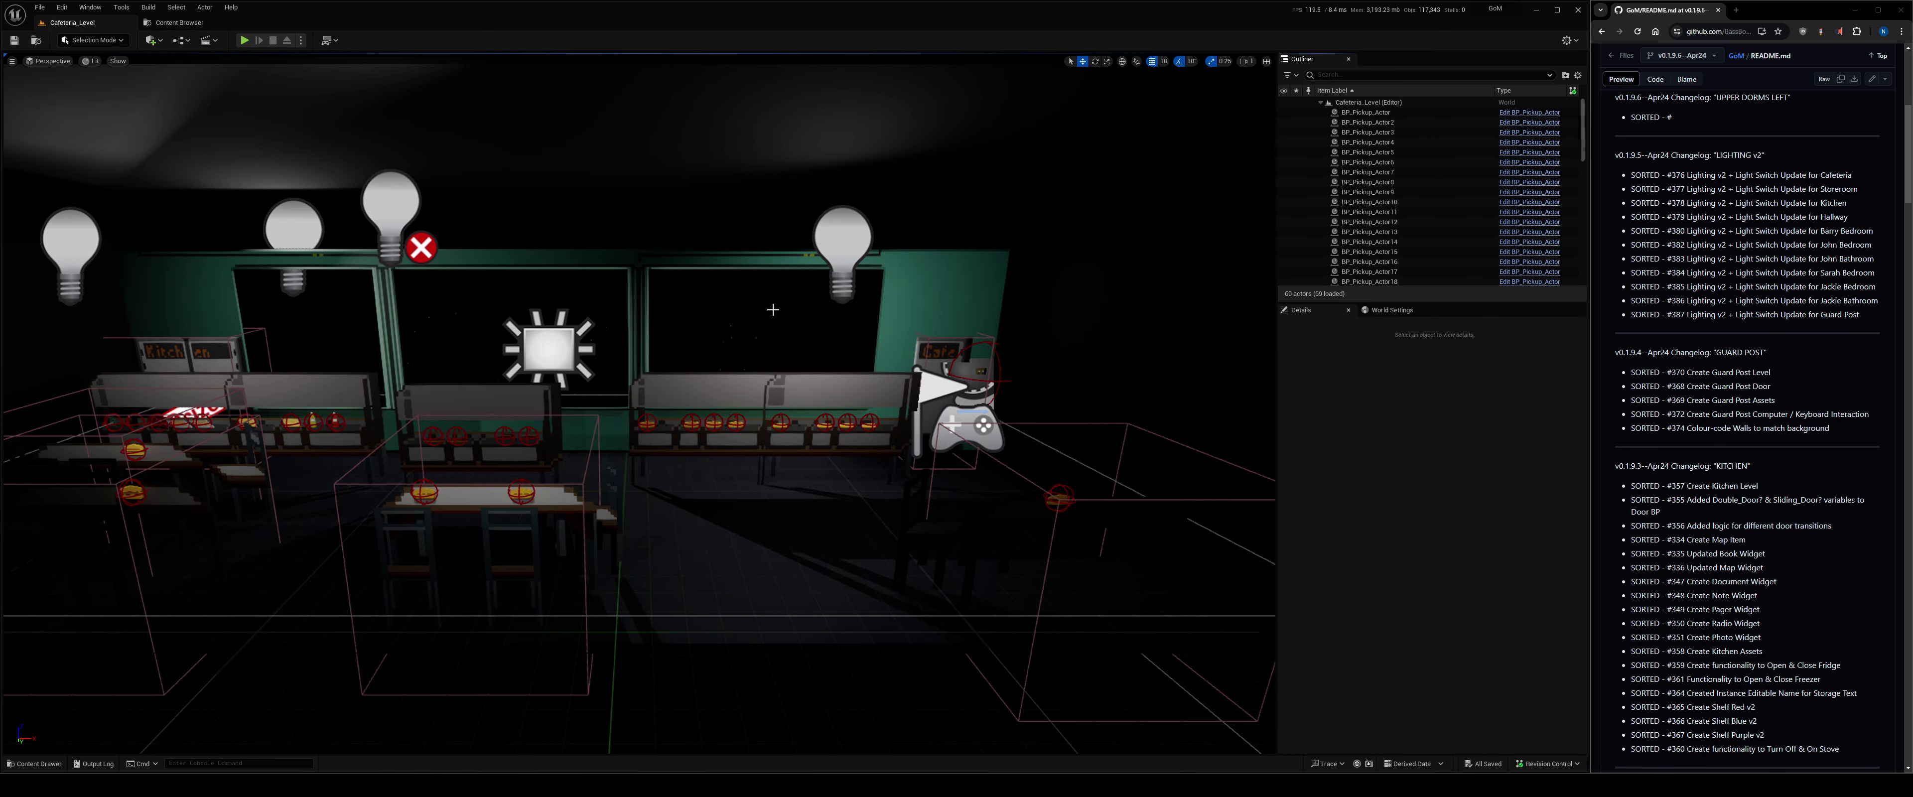
Fly through the cafeteria, select a bench sprite, and look closely at the benches and lamps.
left_click_drag(776, 309, 772, 222)
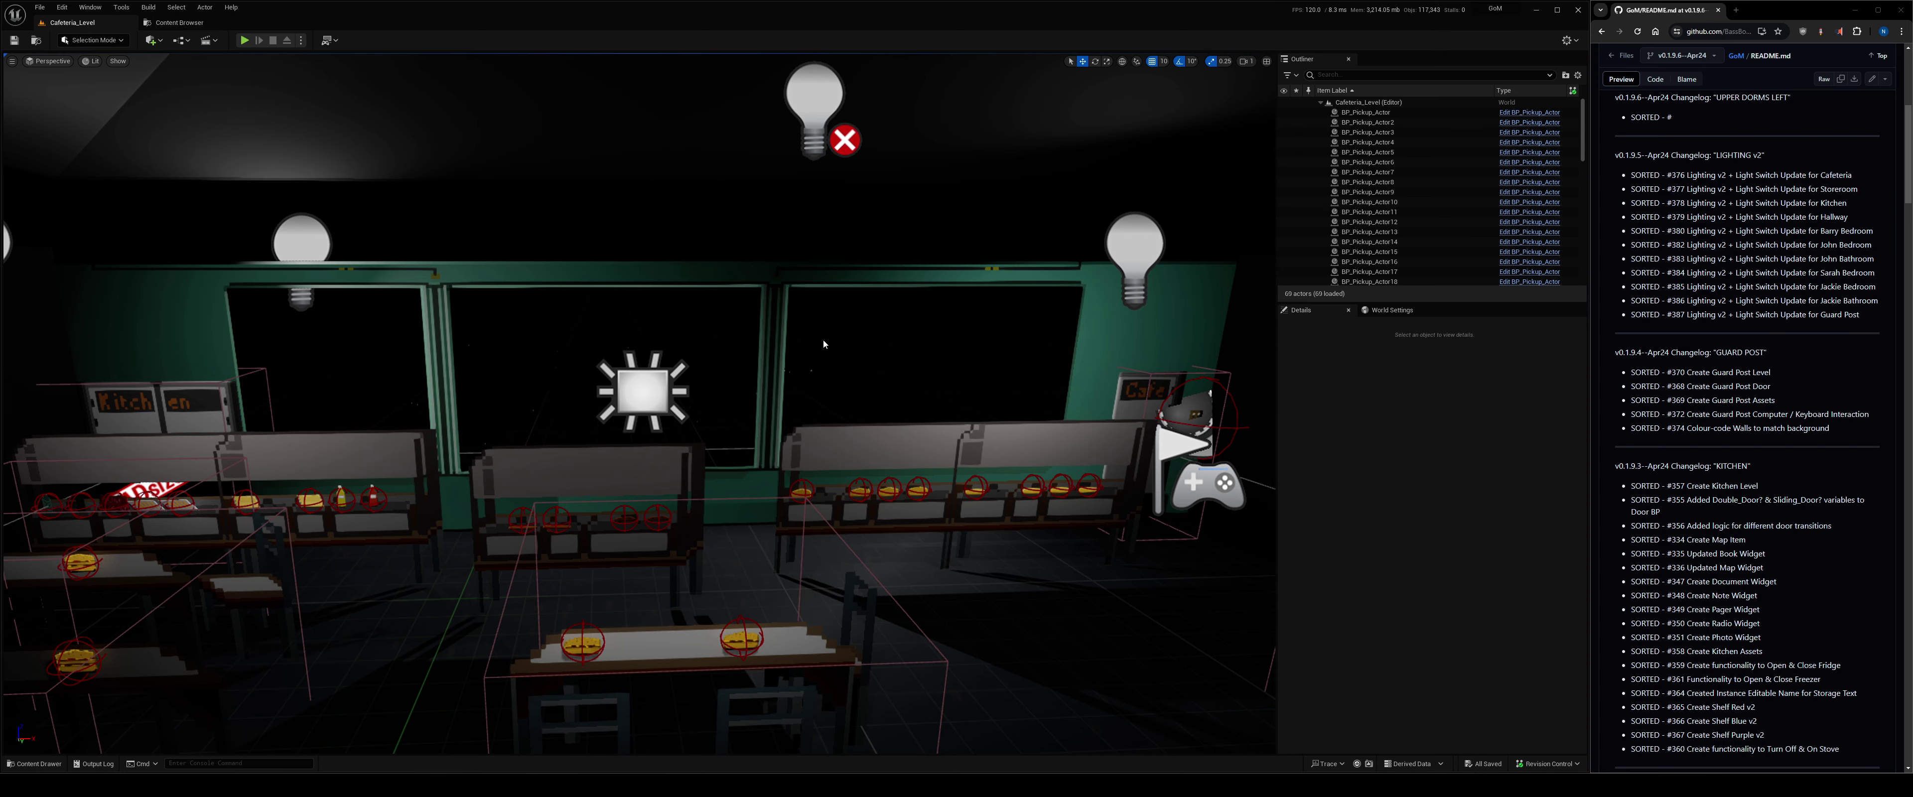
right_click_drag(820, 341, 714, 448)
left_click(613, 437)
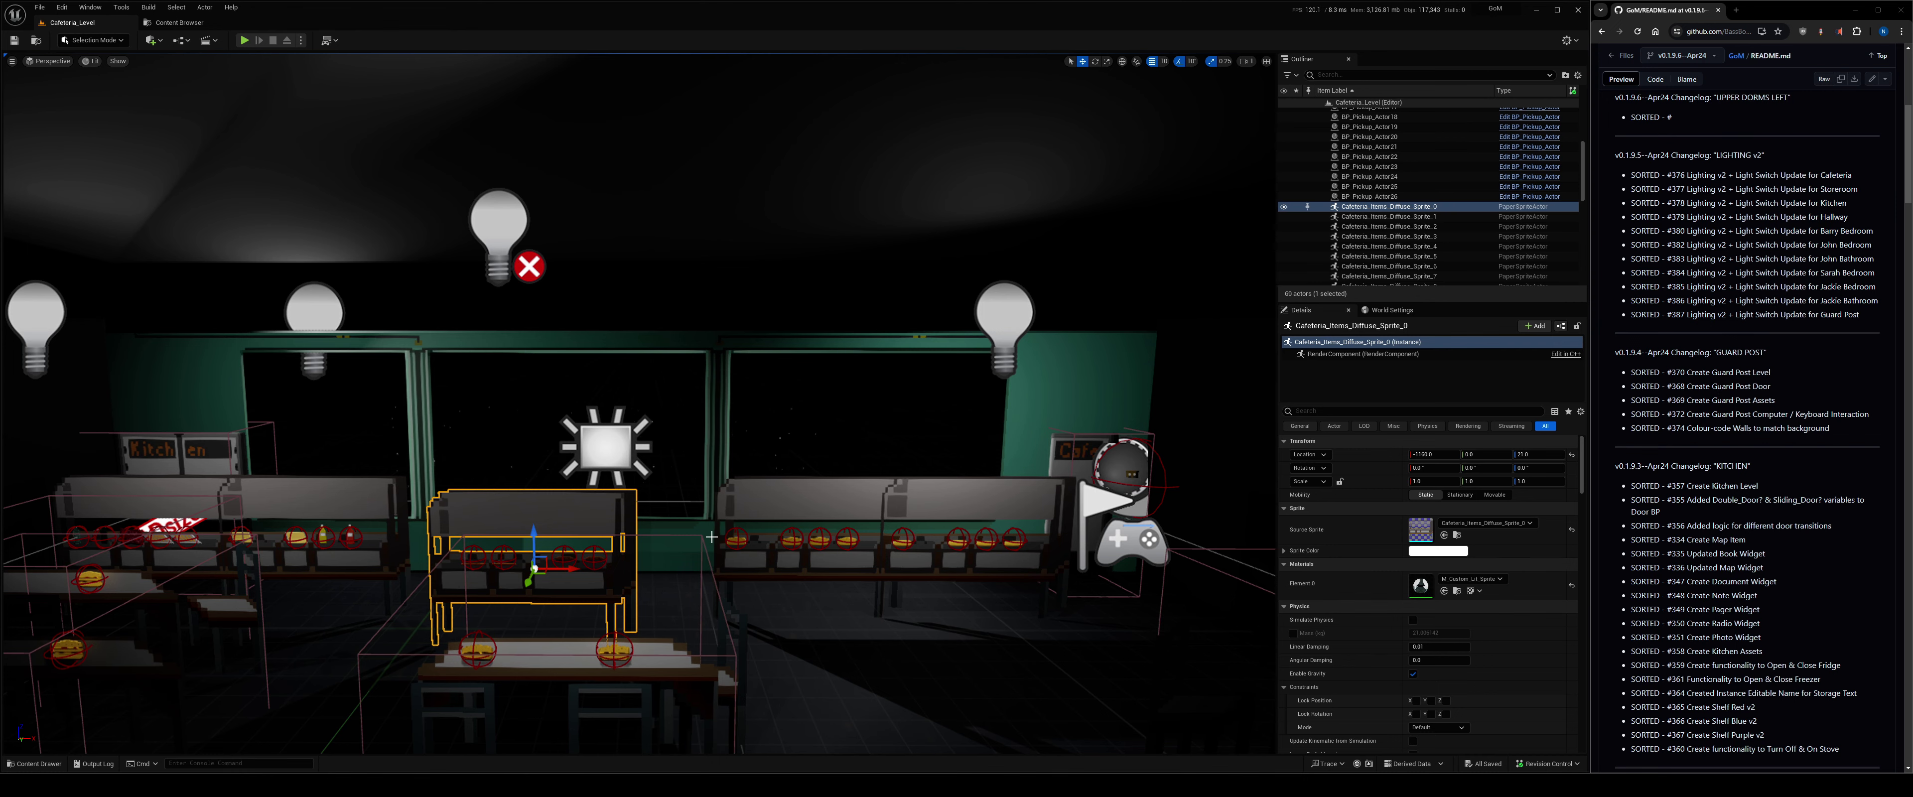
key("w")
right_click_drag(712, 536, 694, 536)
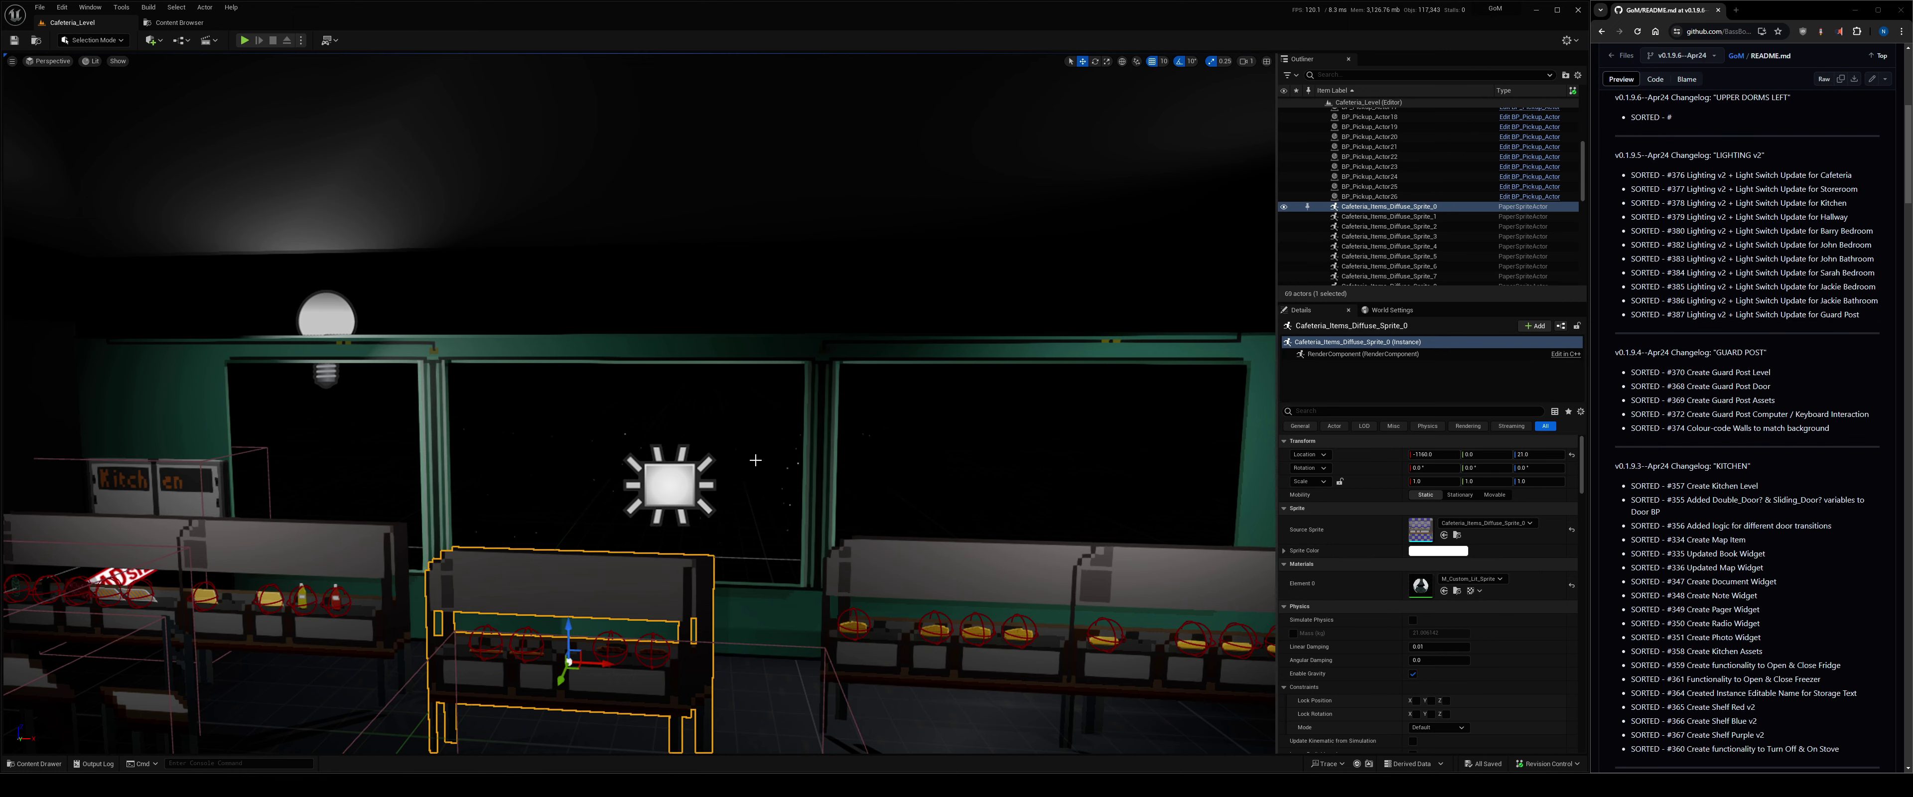
key("s")
right_click_drag(760, 580, 791, 579)
Play-test Cafeteria_Level, walking left and right through the cafeteria into the dimmer area, then stop.
key("alt+p")
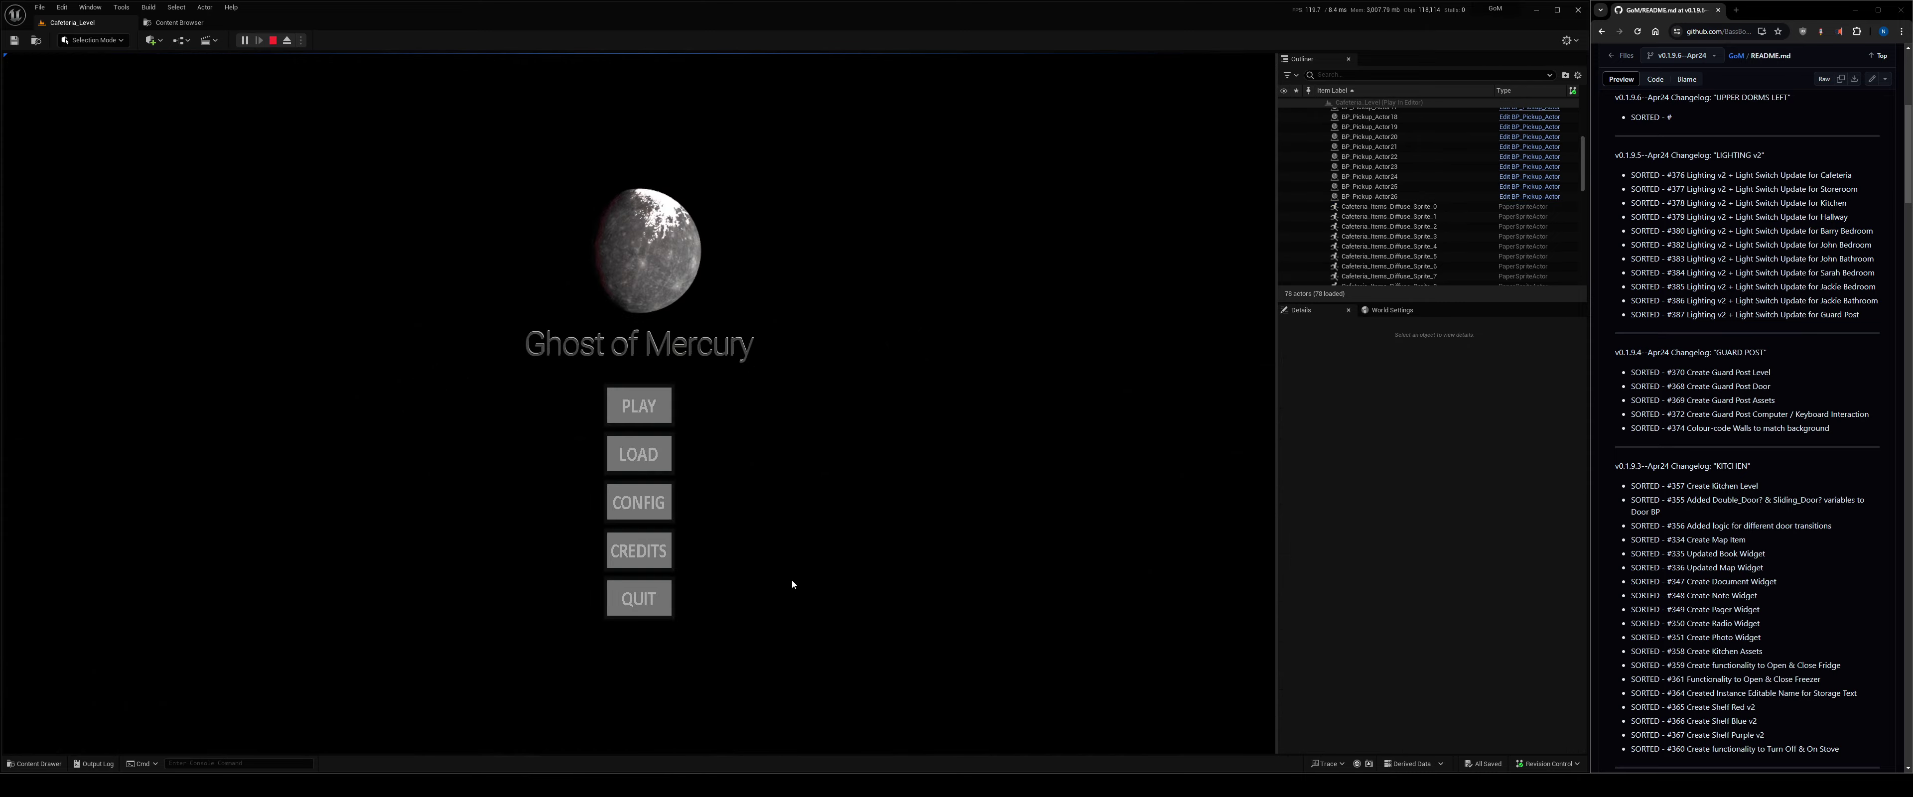
left_click(638, 406)
key("d")
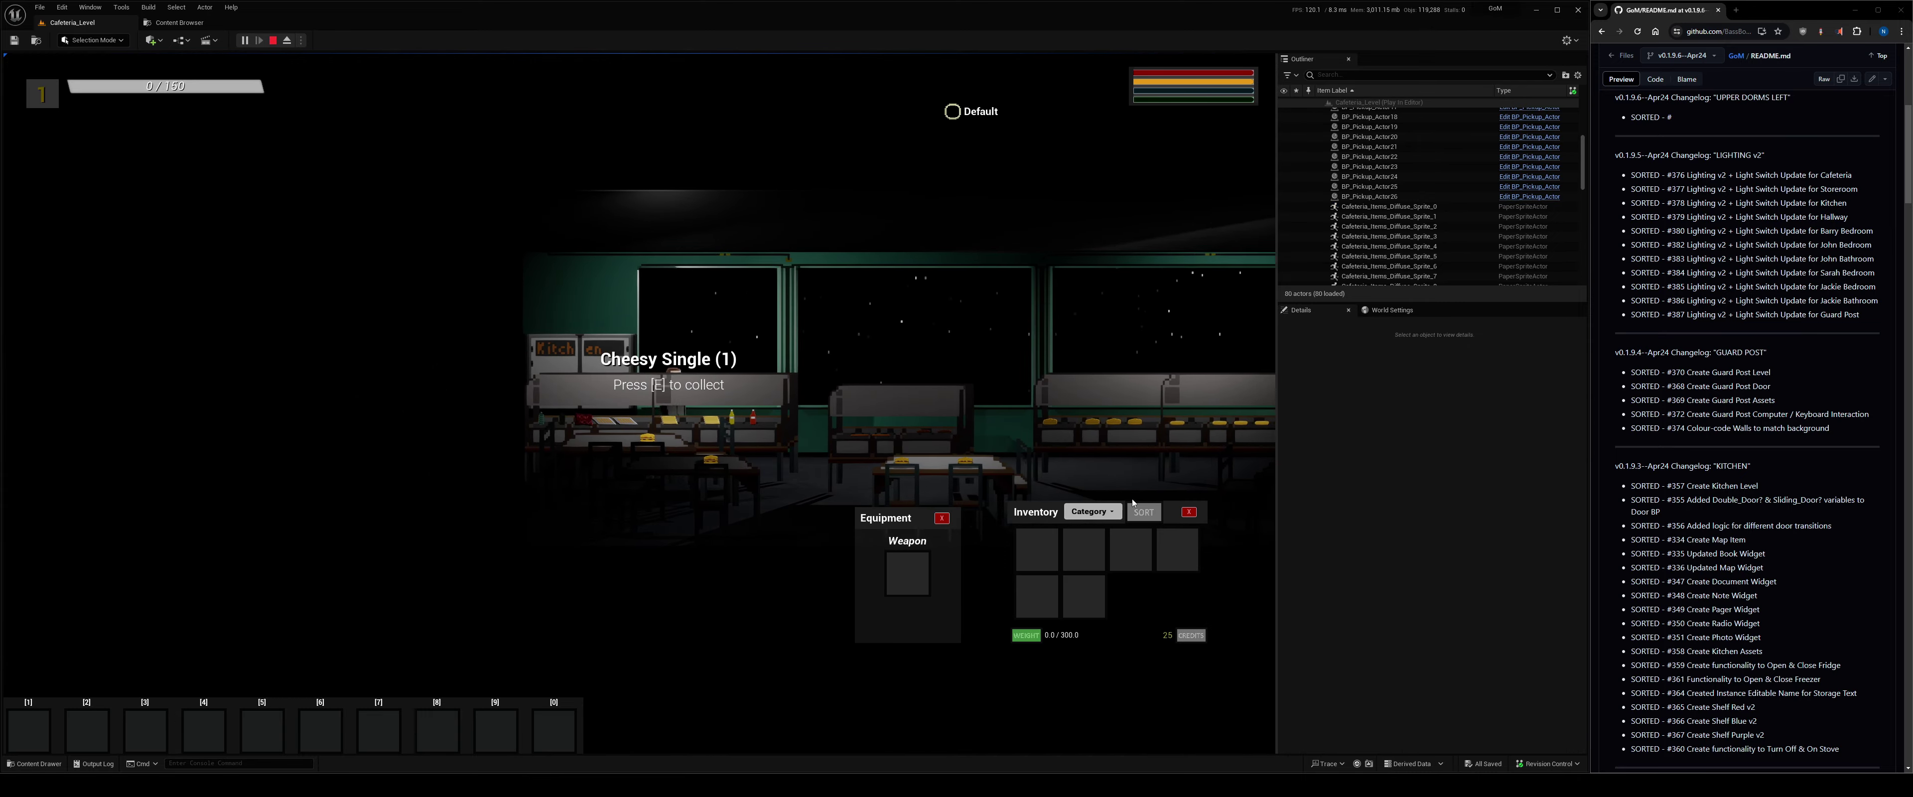
key("d")
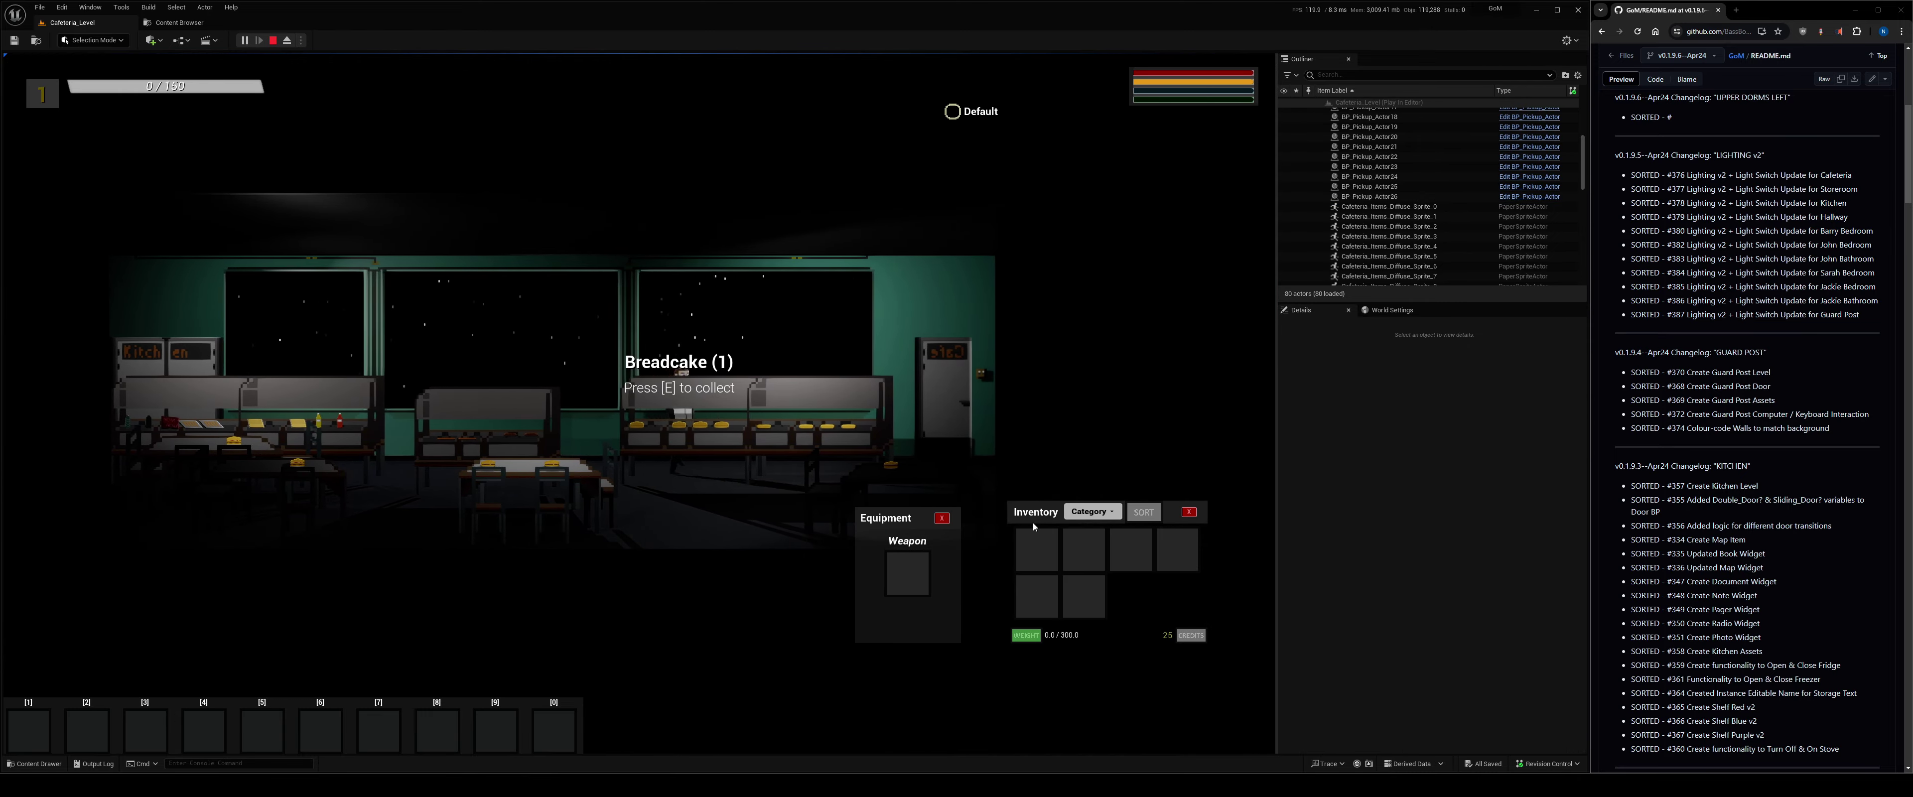
key("d")
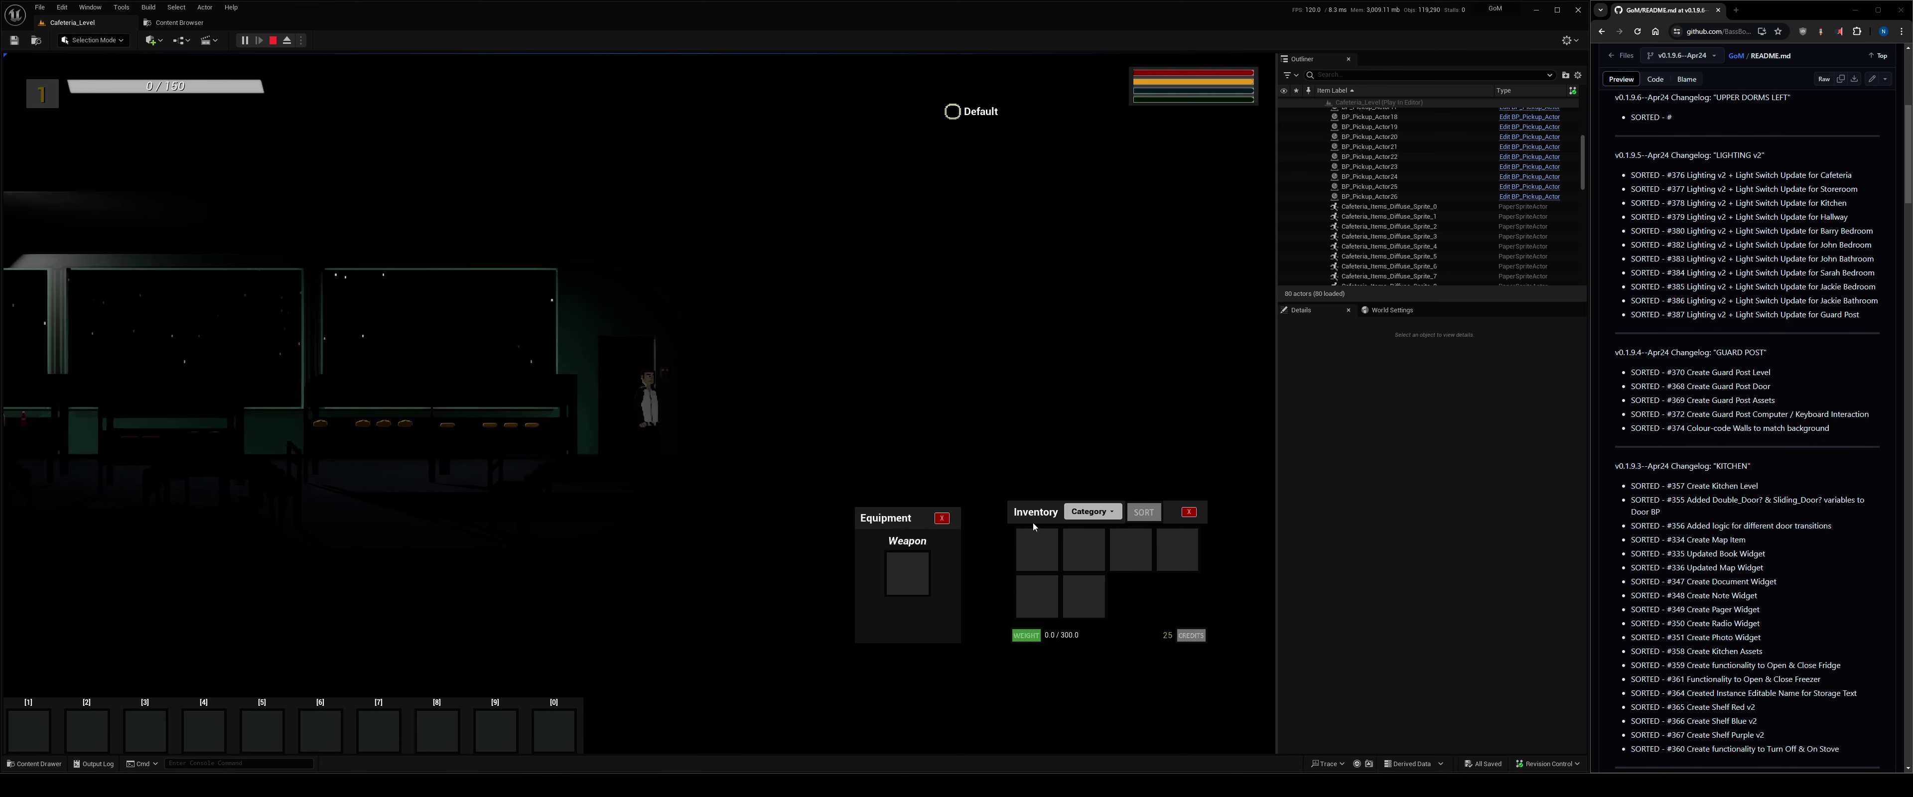
key("a")
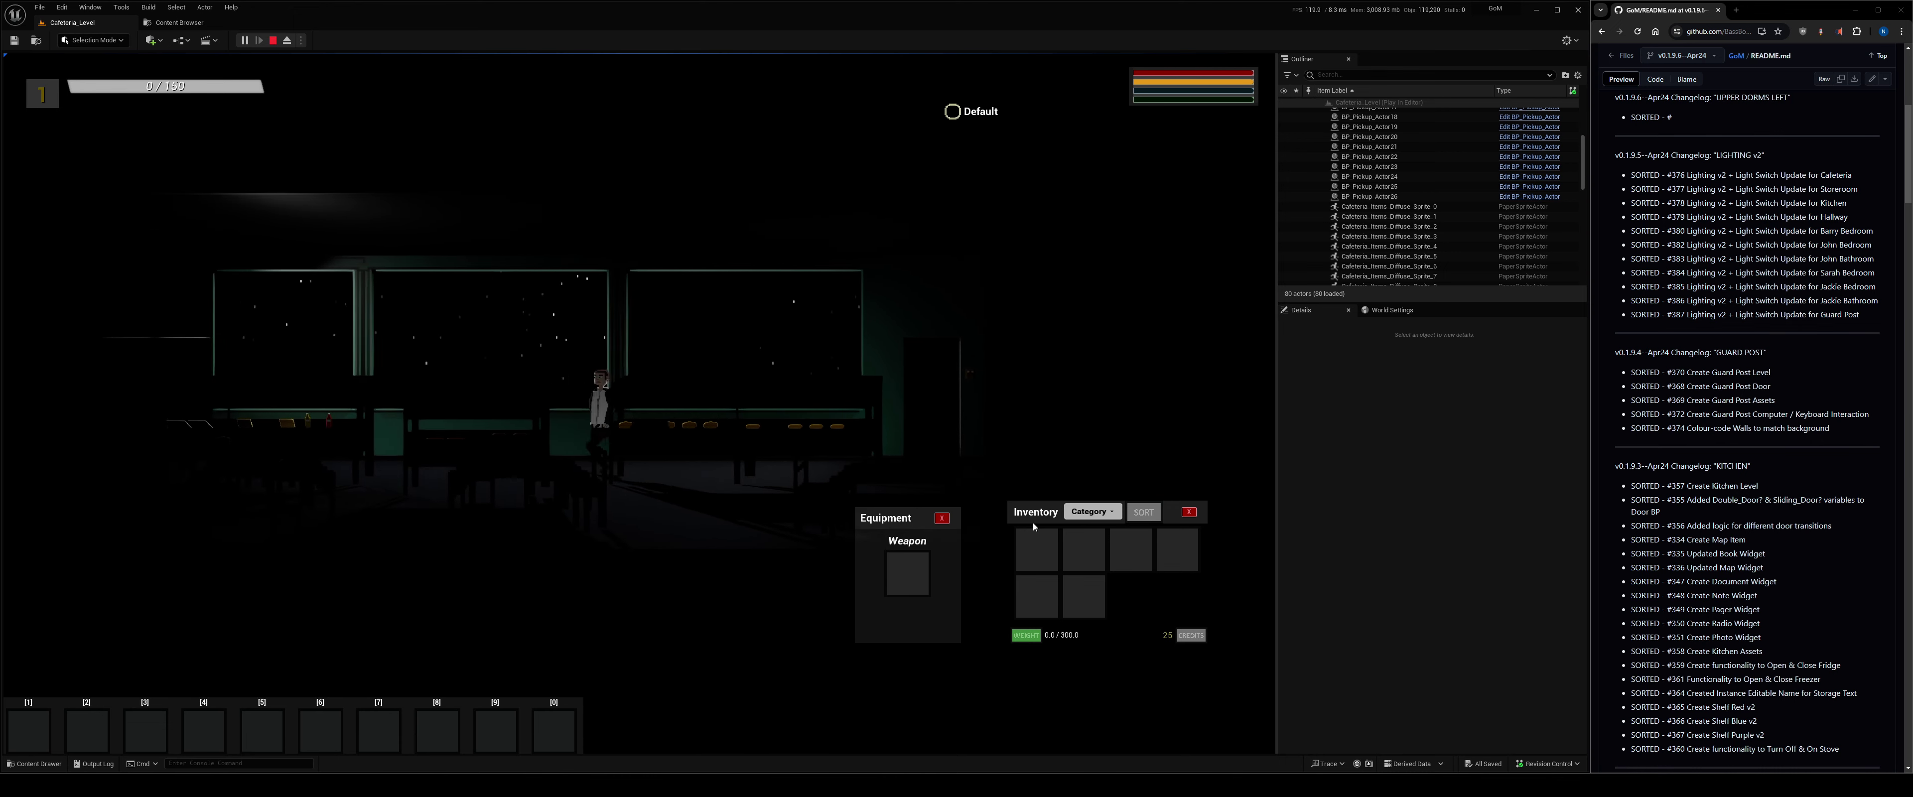
key("d")
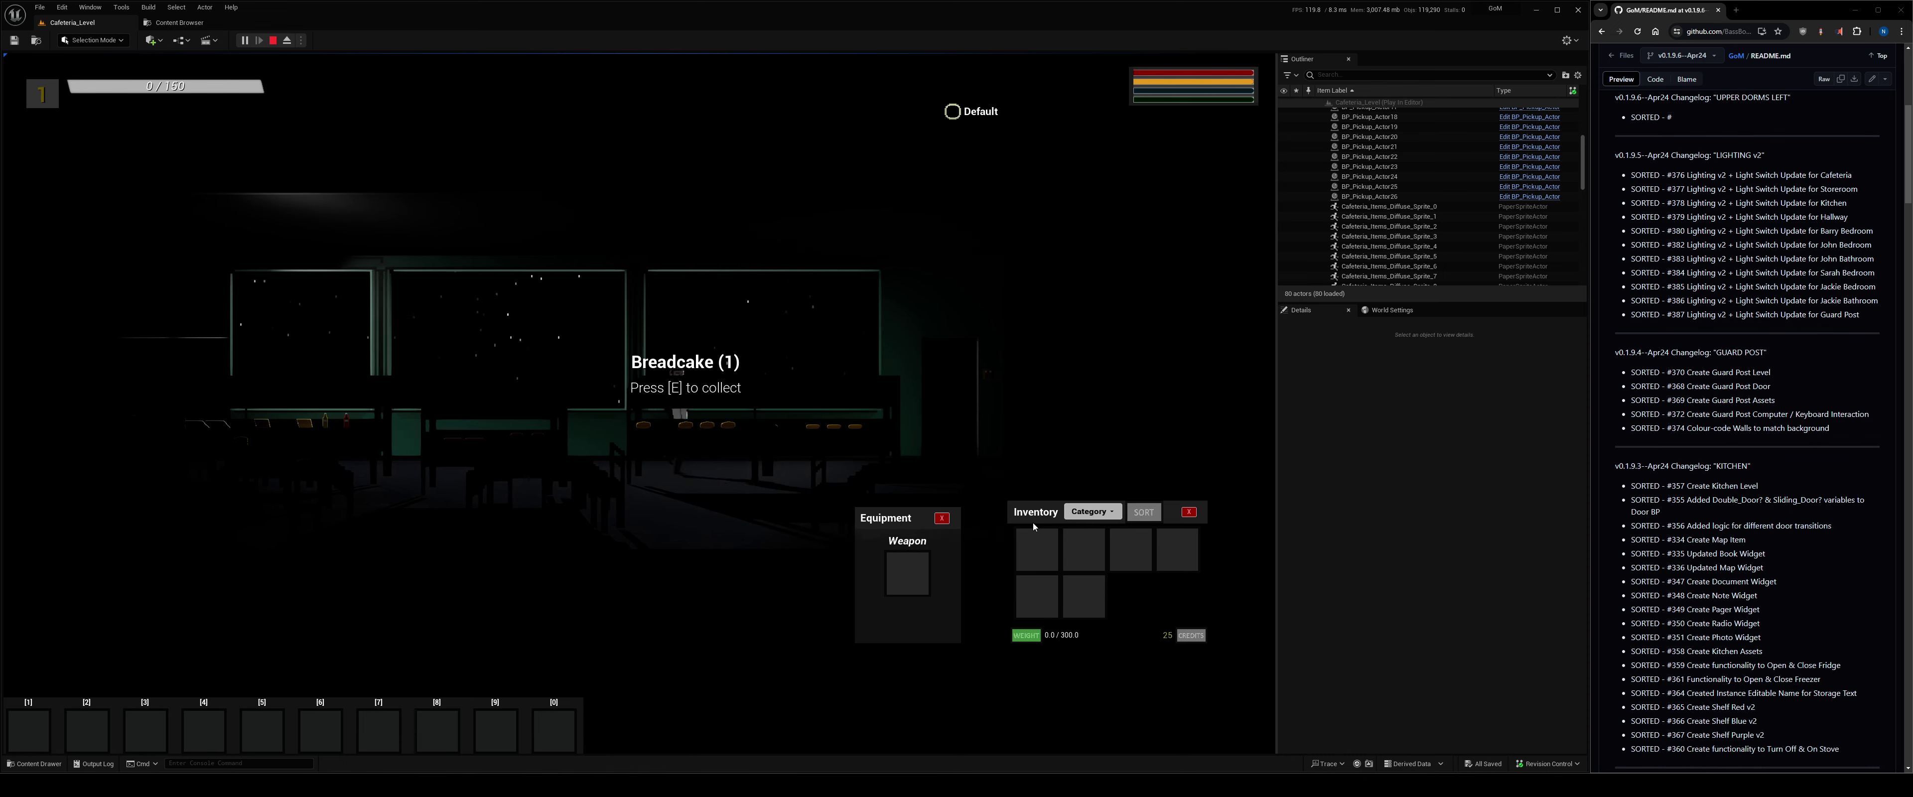
key("a")
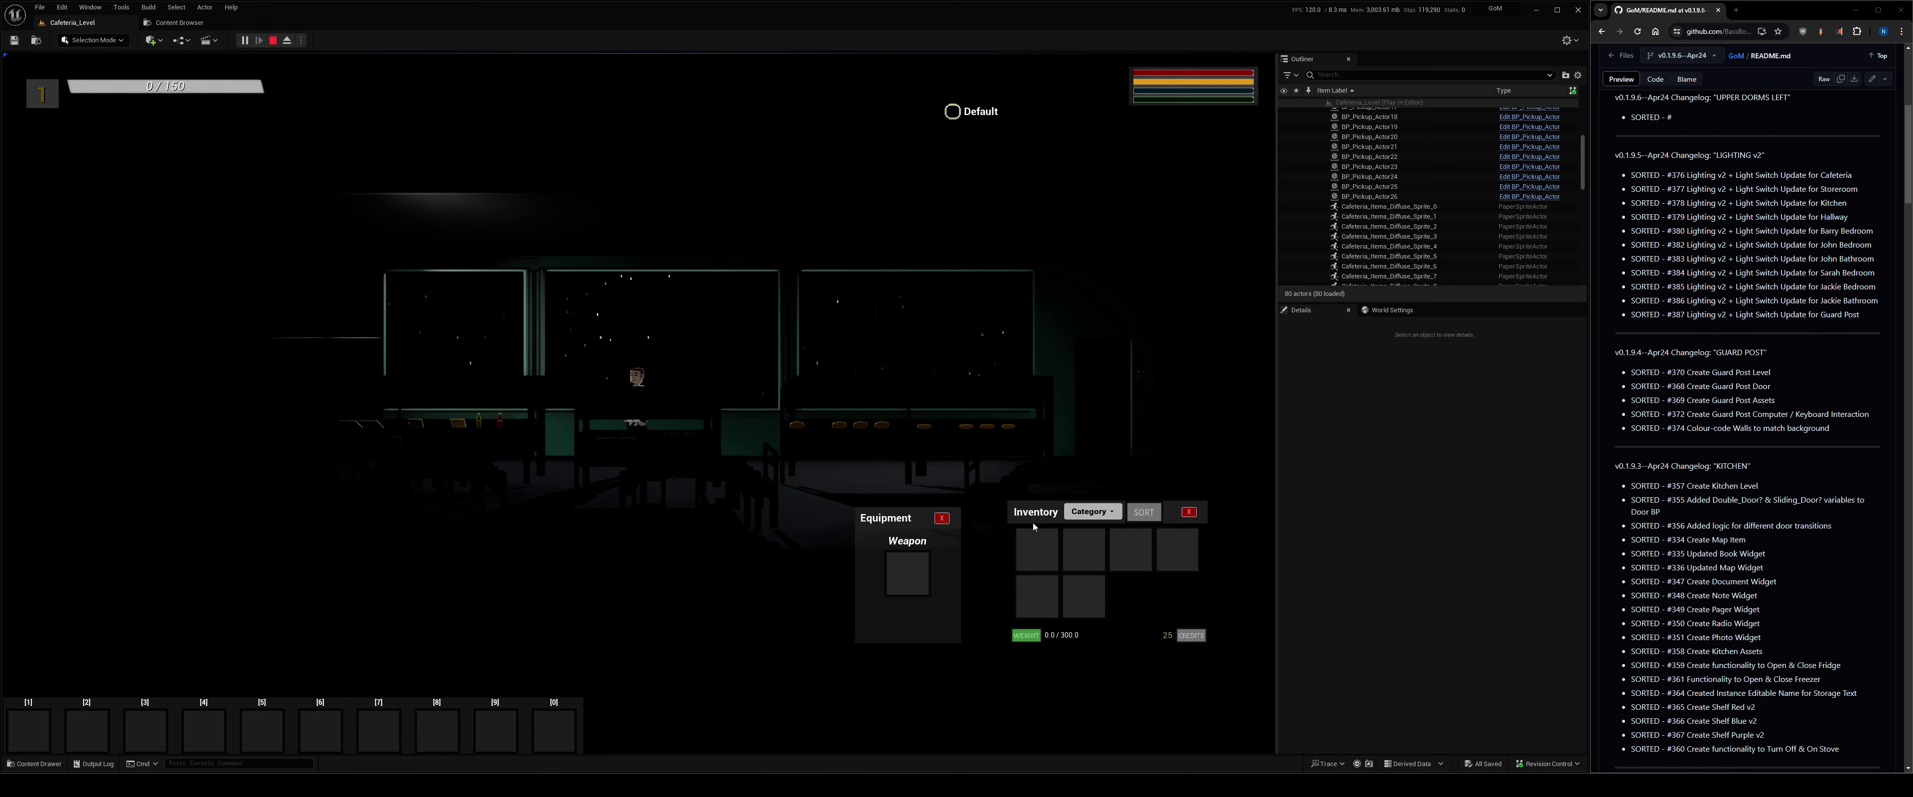
key("d")
key("d")
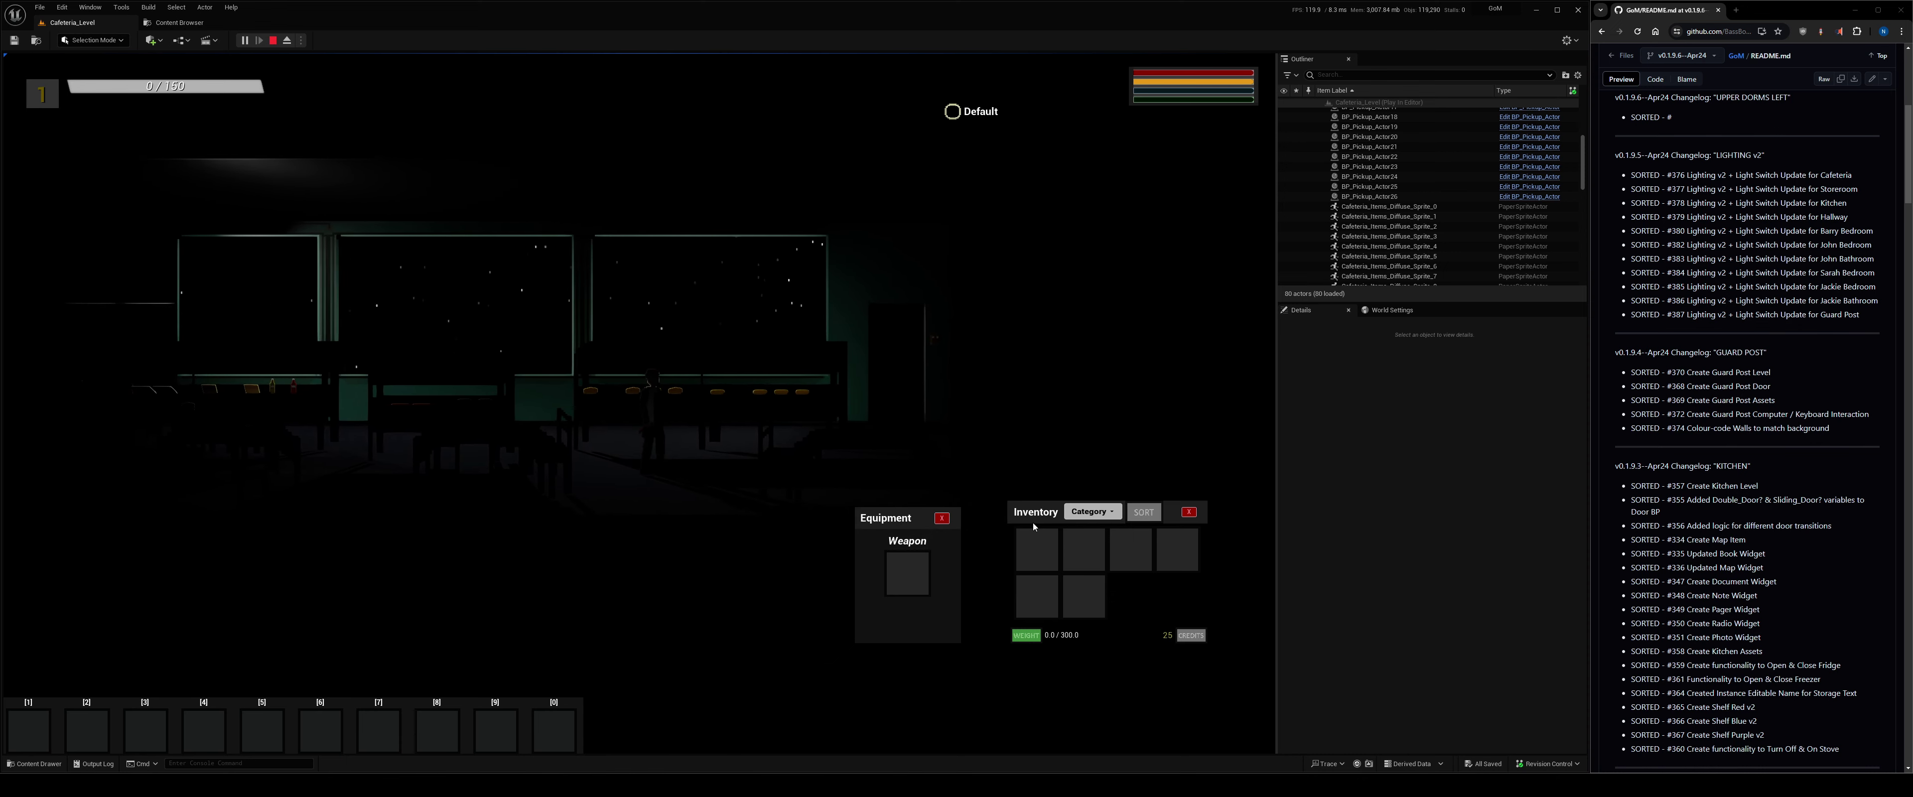
key("d")
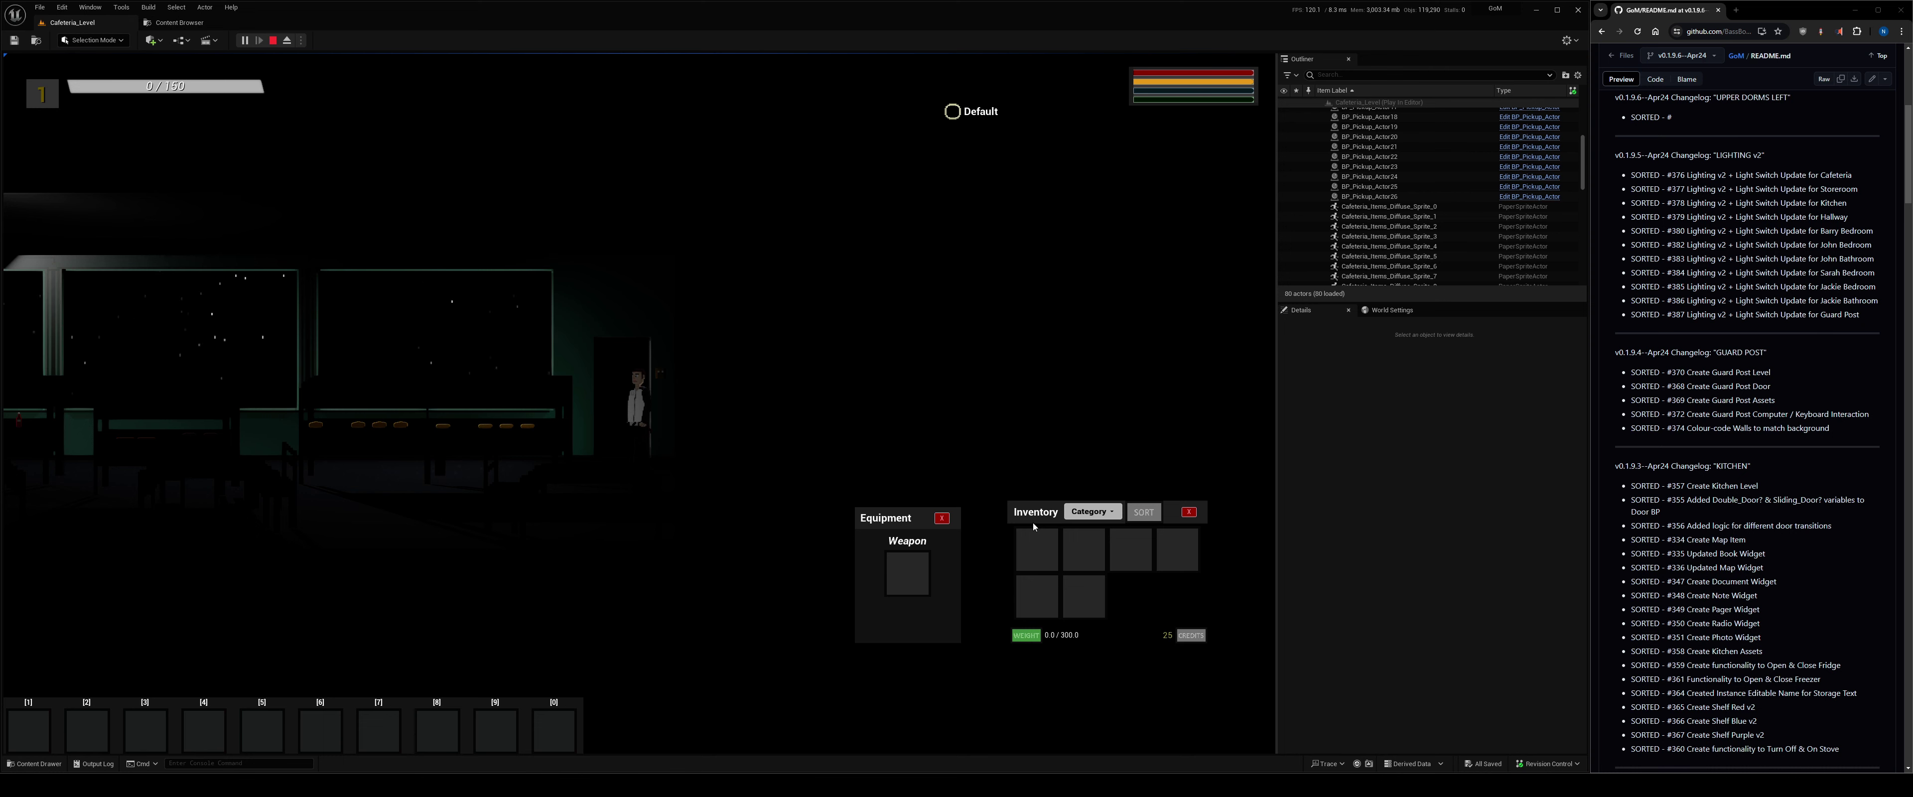
key("a")
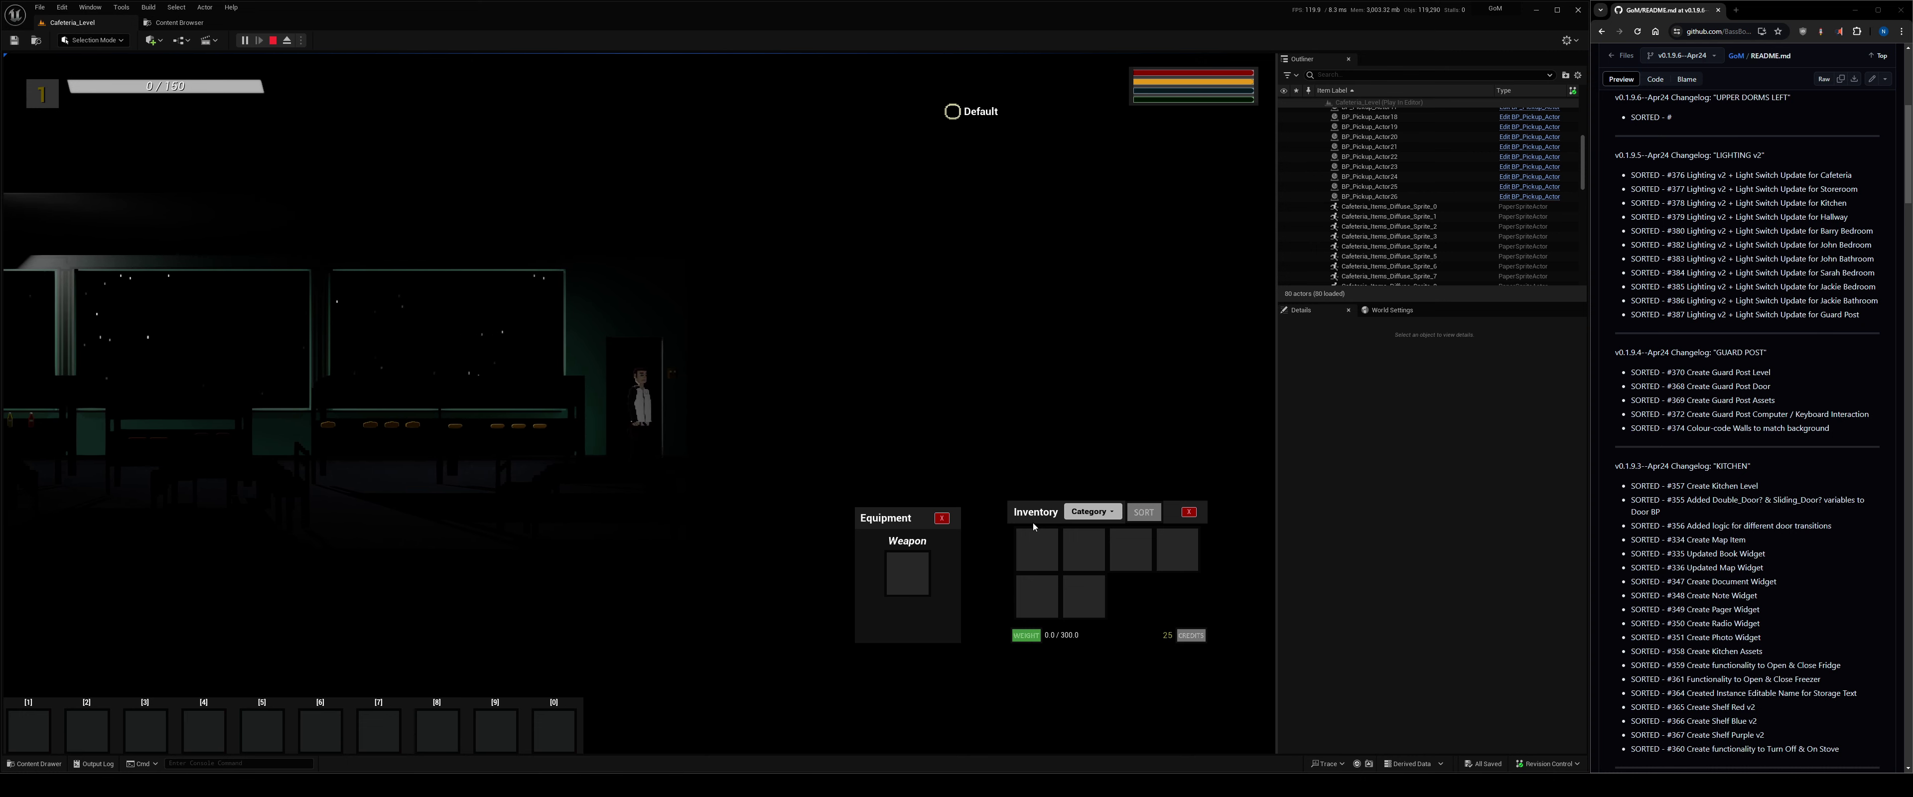
key("Escape")
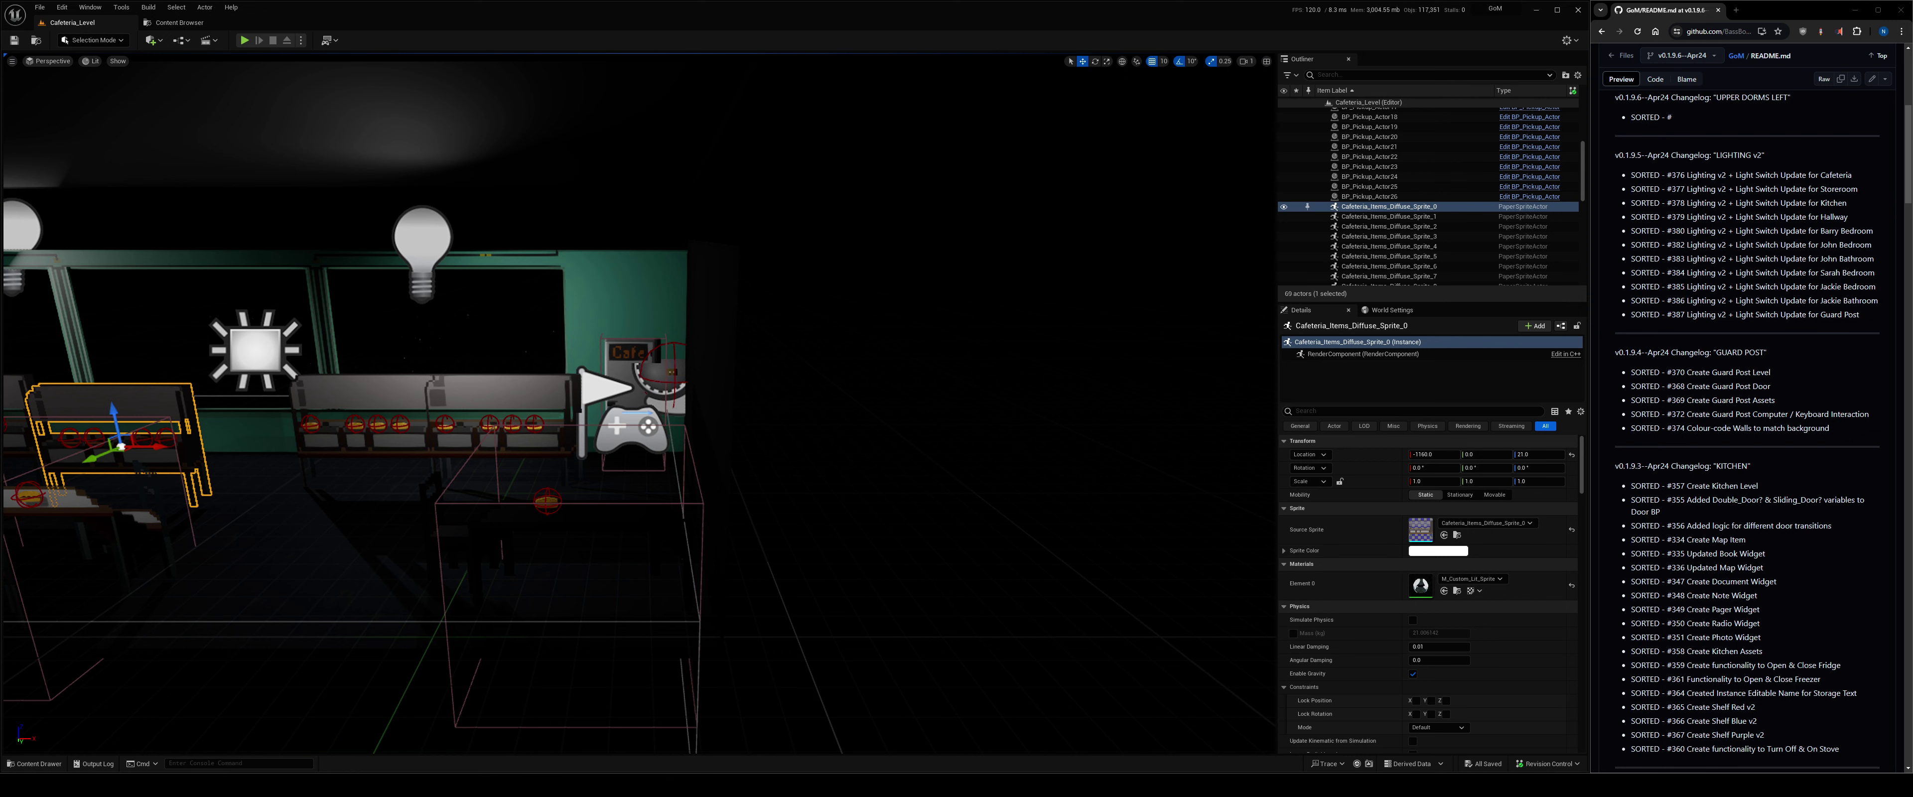
Select the cafeteria Light_Switch_BP and review the Light actors and rect light it controls.
left_click(670, 374)
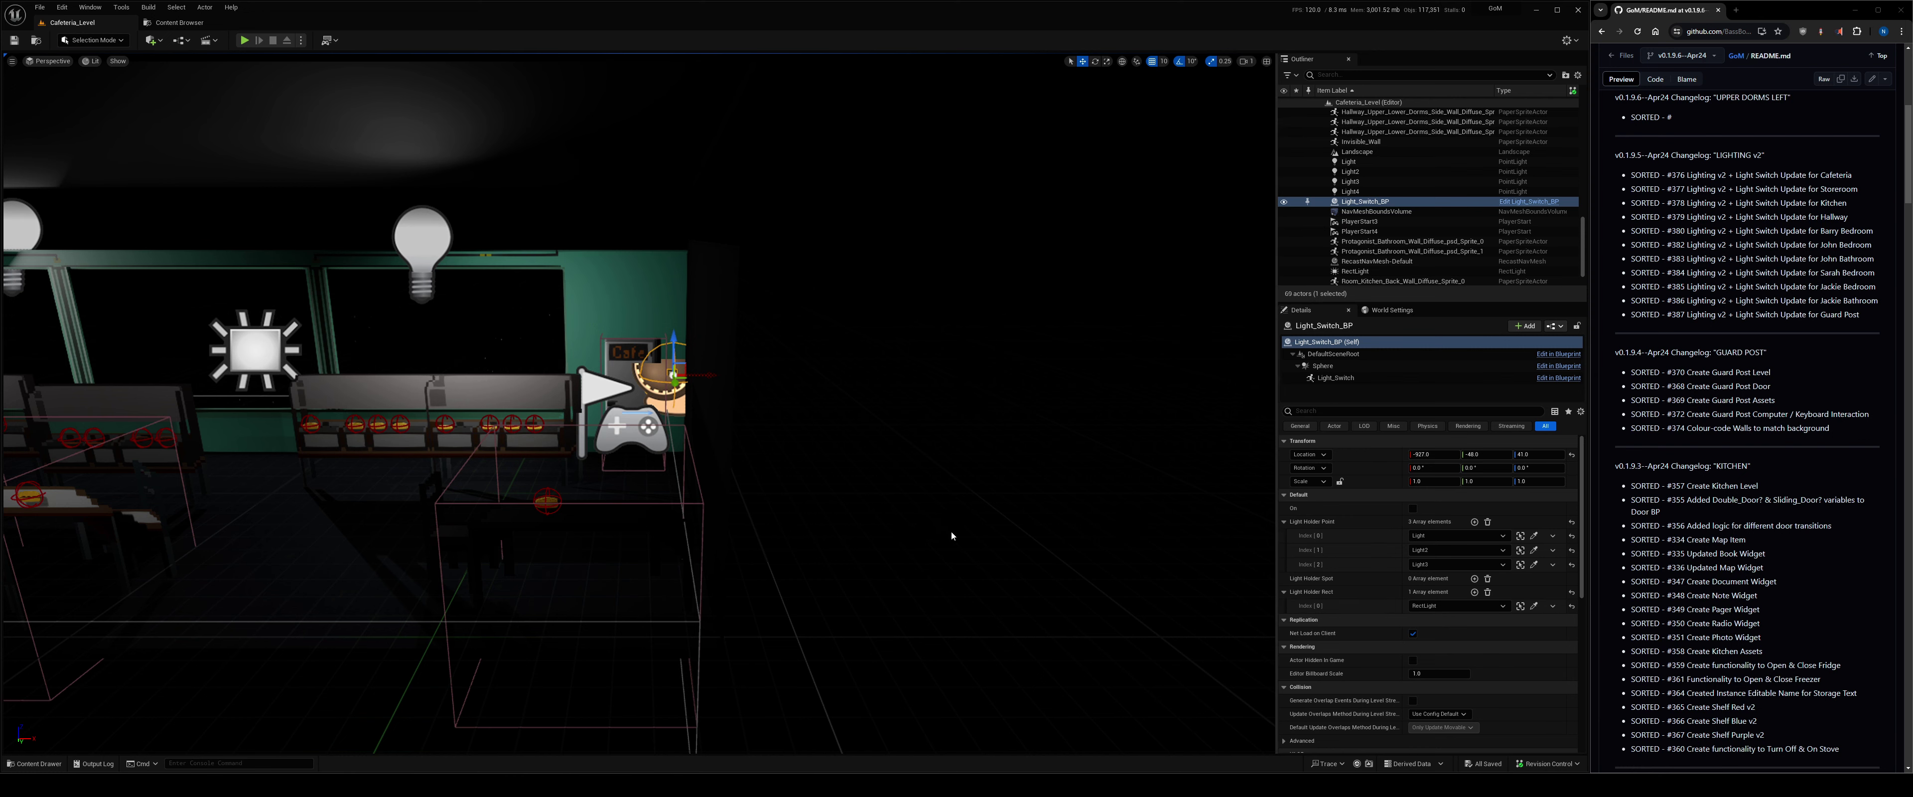
mouse_move(952, 530)
left_mouse_down()
mouse_move(890, 493)
mouse_move(926, 511)
left_mouse_up()
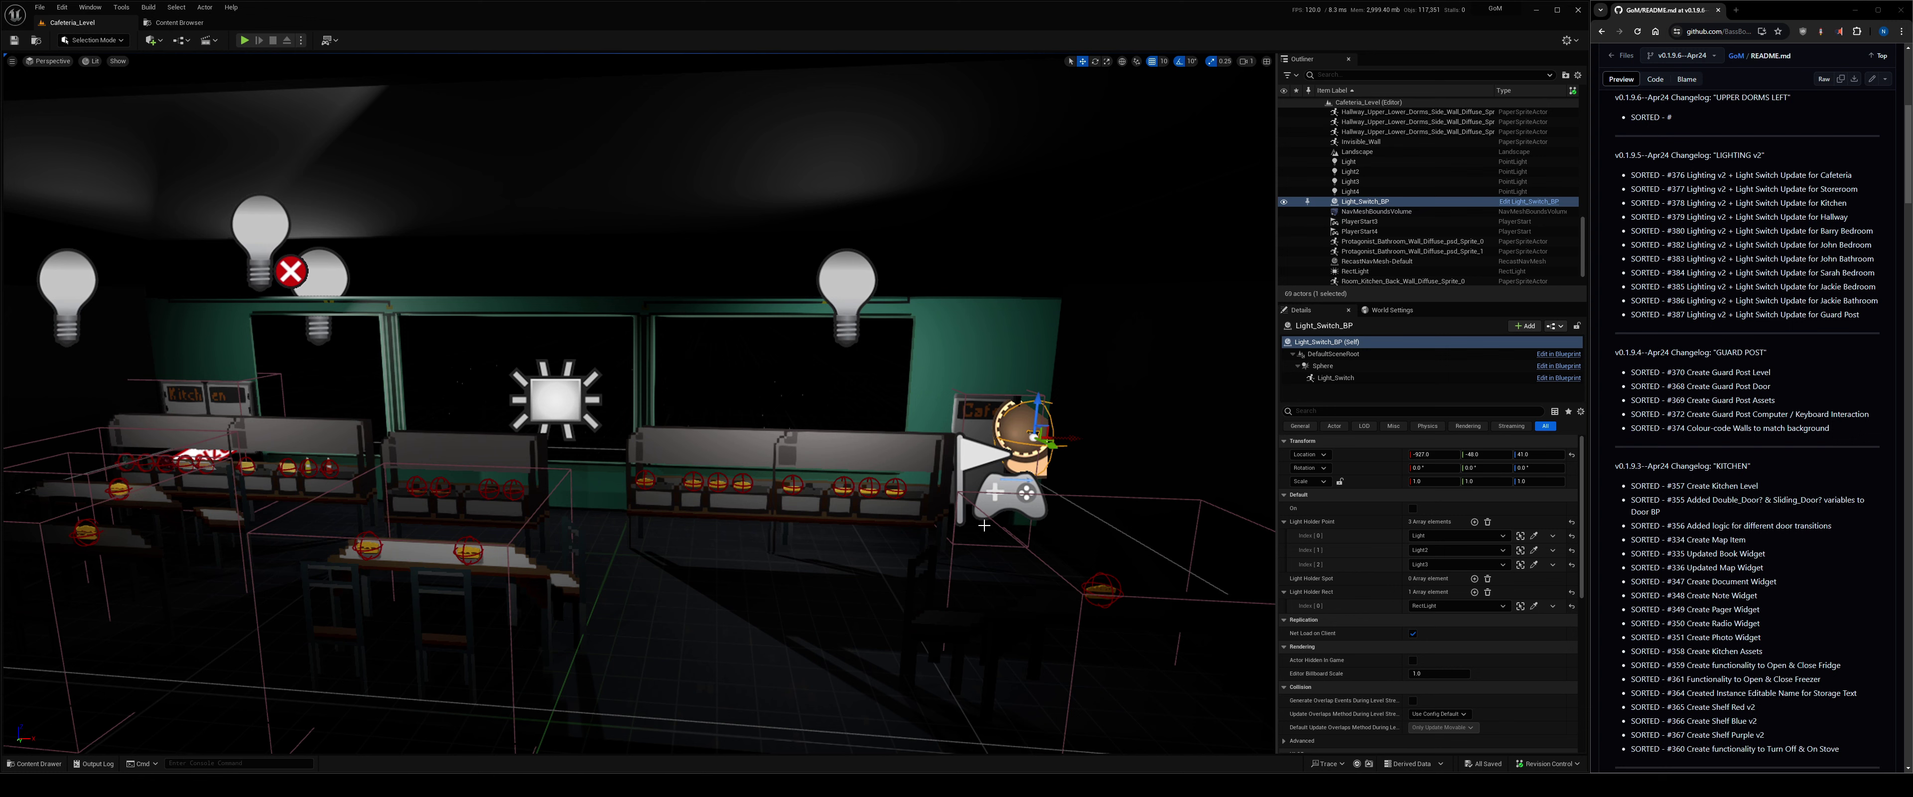
left_click_drag(747, 465, 782, 488)
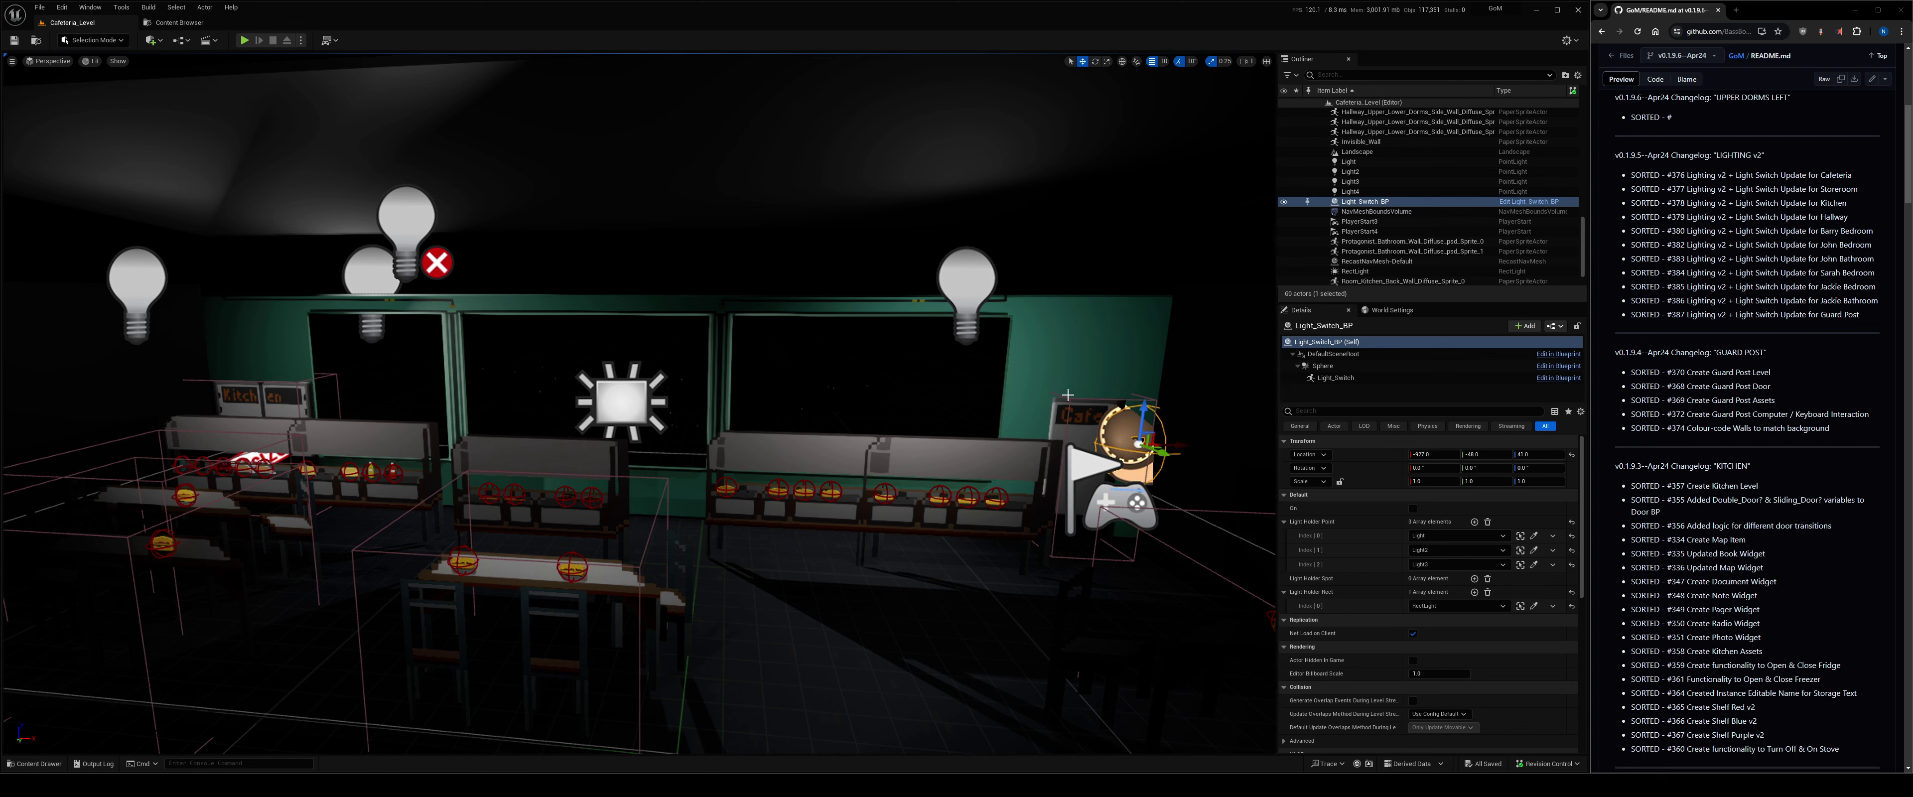
Open Storeroom_Level and select its right ceiling bulb, Light9.
left_click(166, 24)
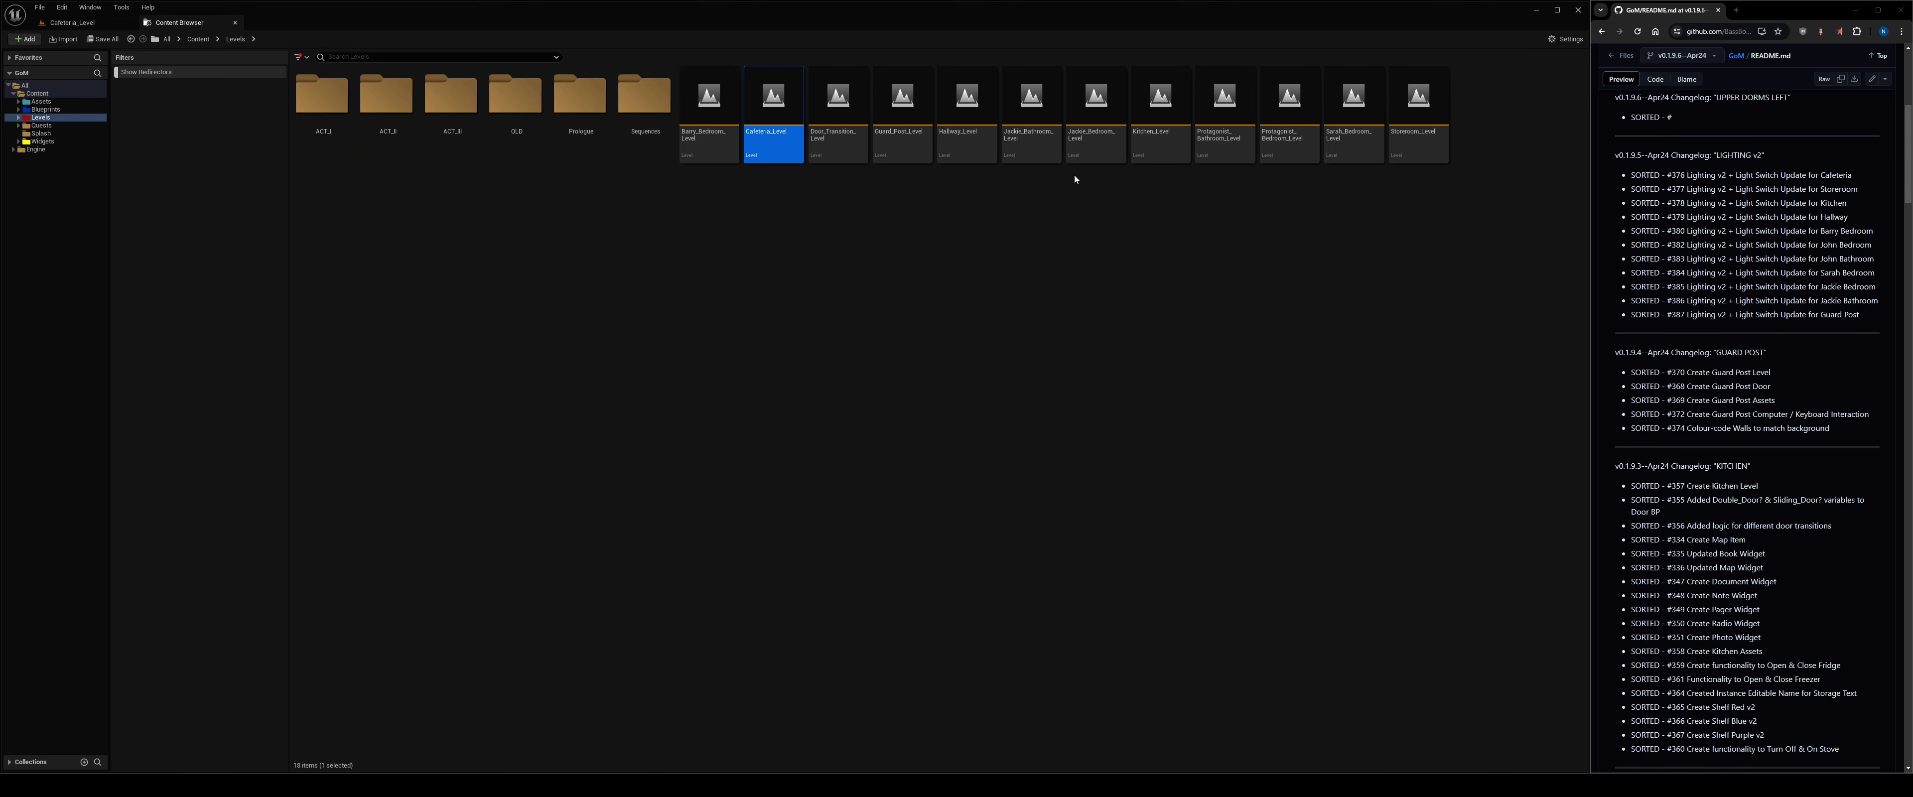
left_click(1407, 108)
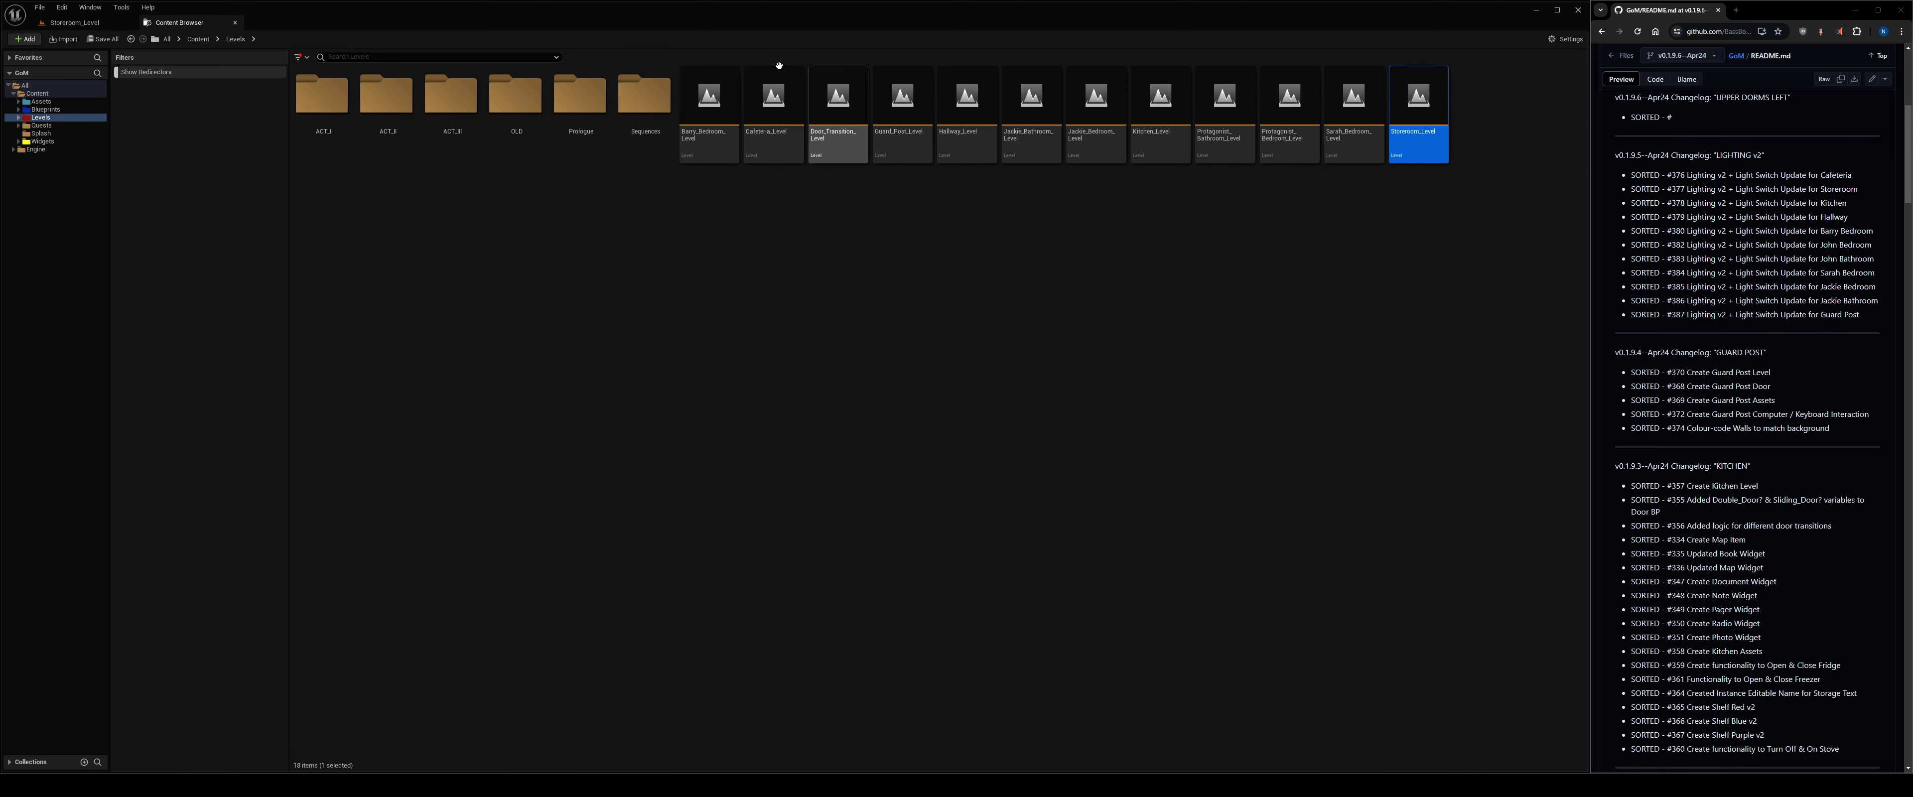
left_click(85, 25)
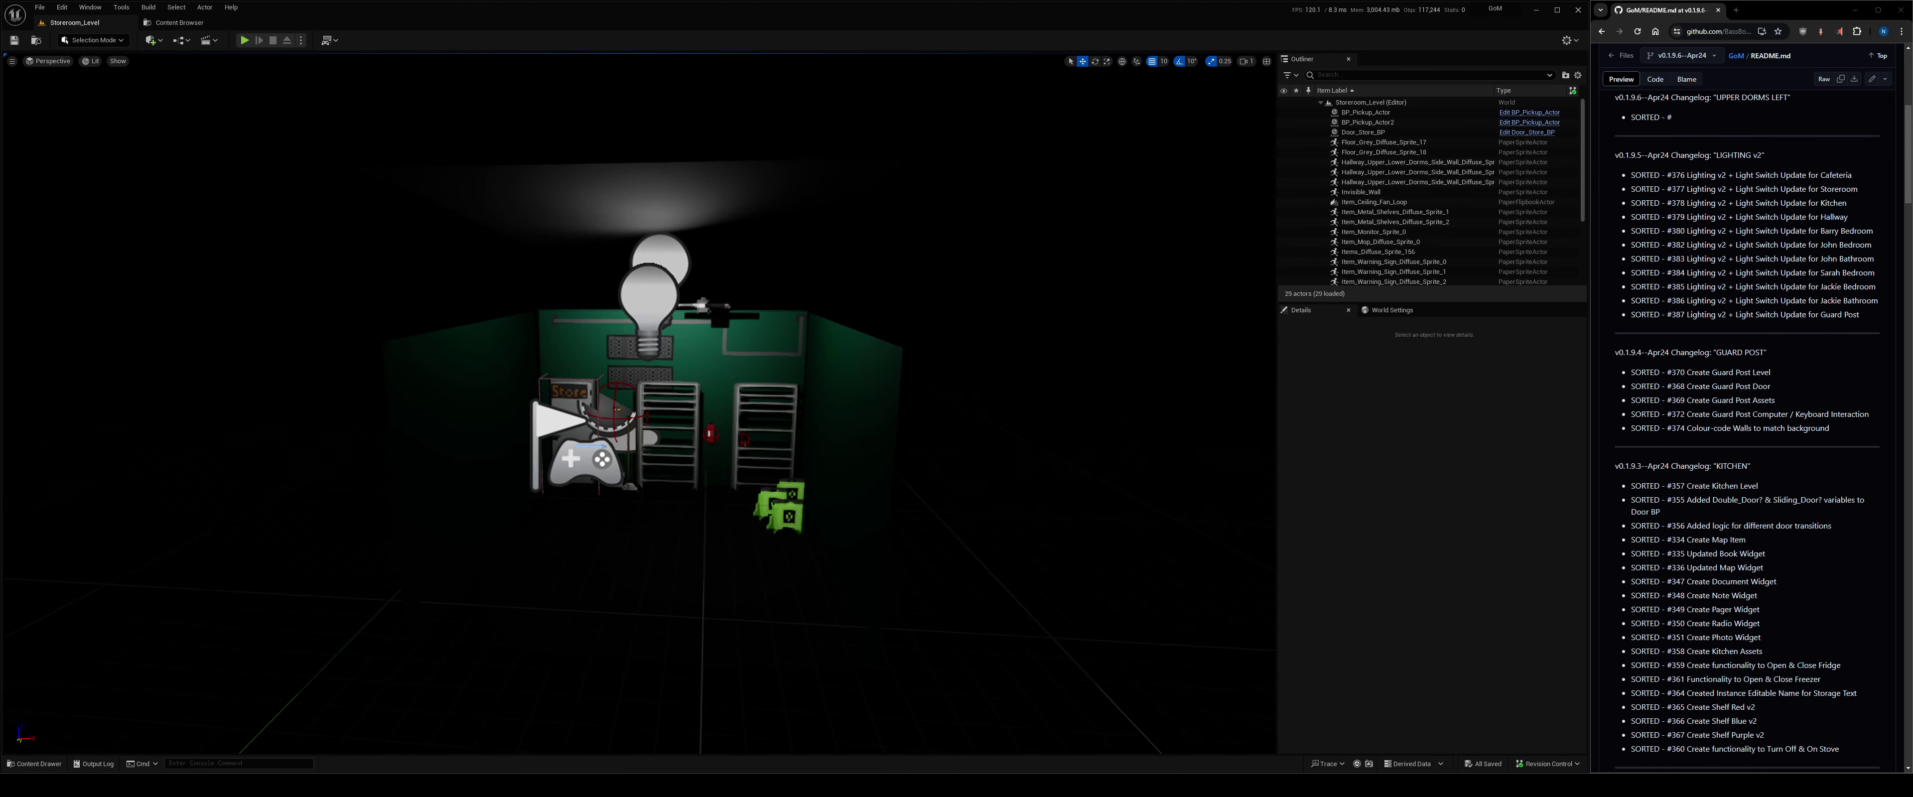
scroll(648, 329, "down", 2)
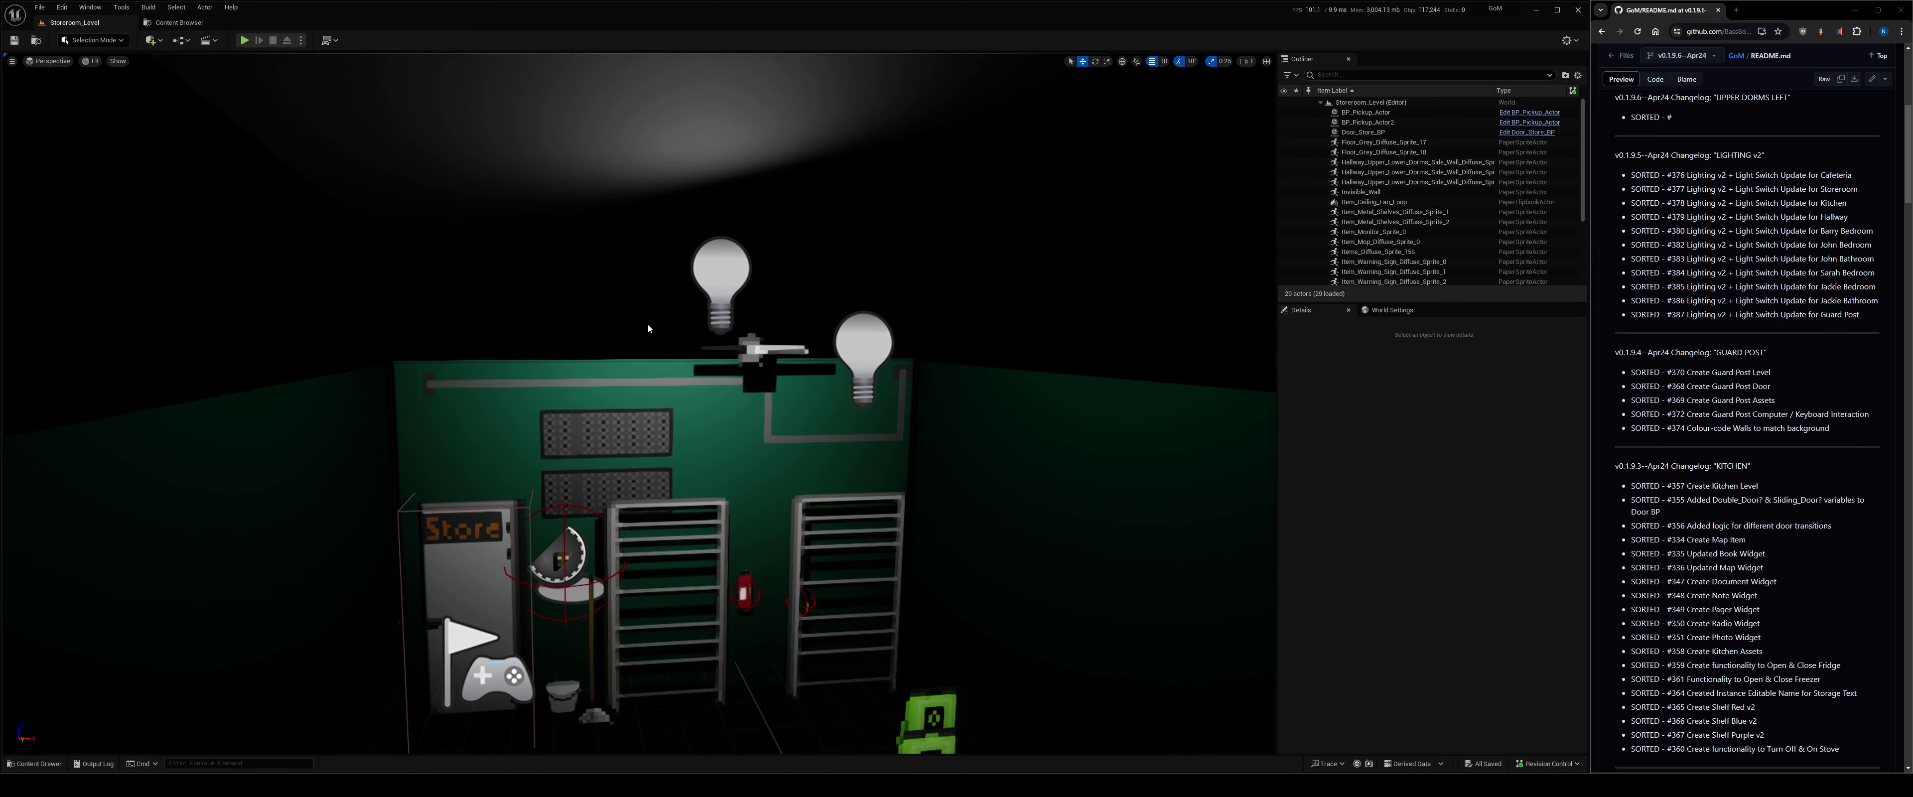
left_click(850, 338)
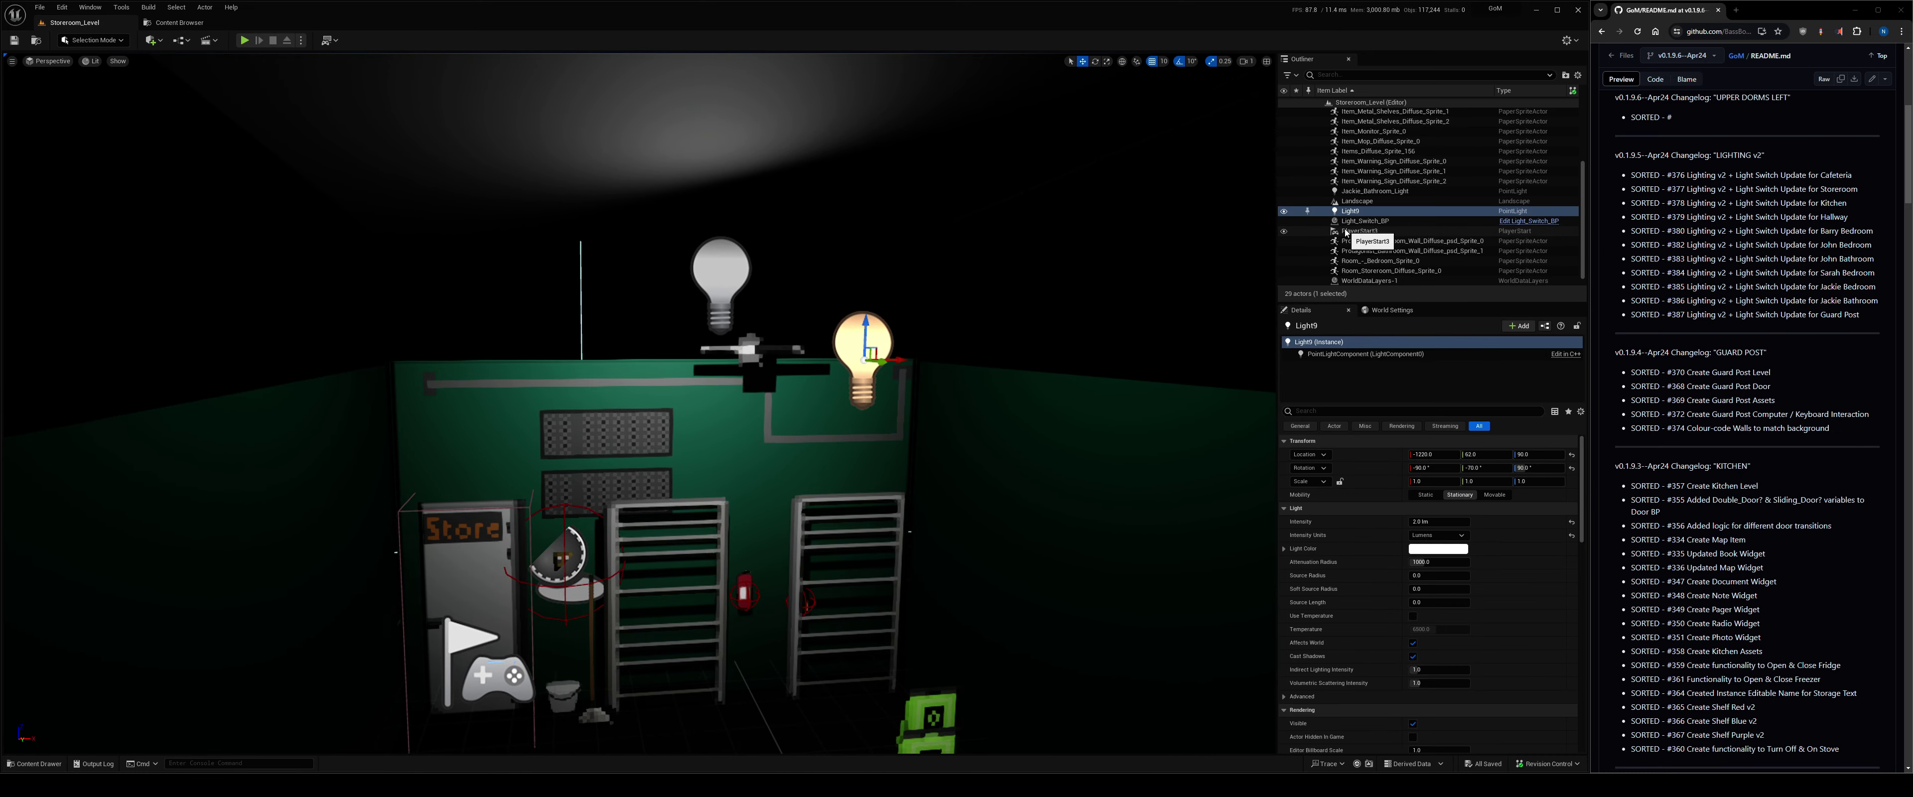
Frame the storeroom's Light9 point light and rename it to Ambient in the Outliner.
double_click(1350, 212)
right_click(1350, 214)
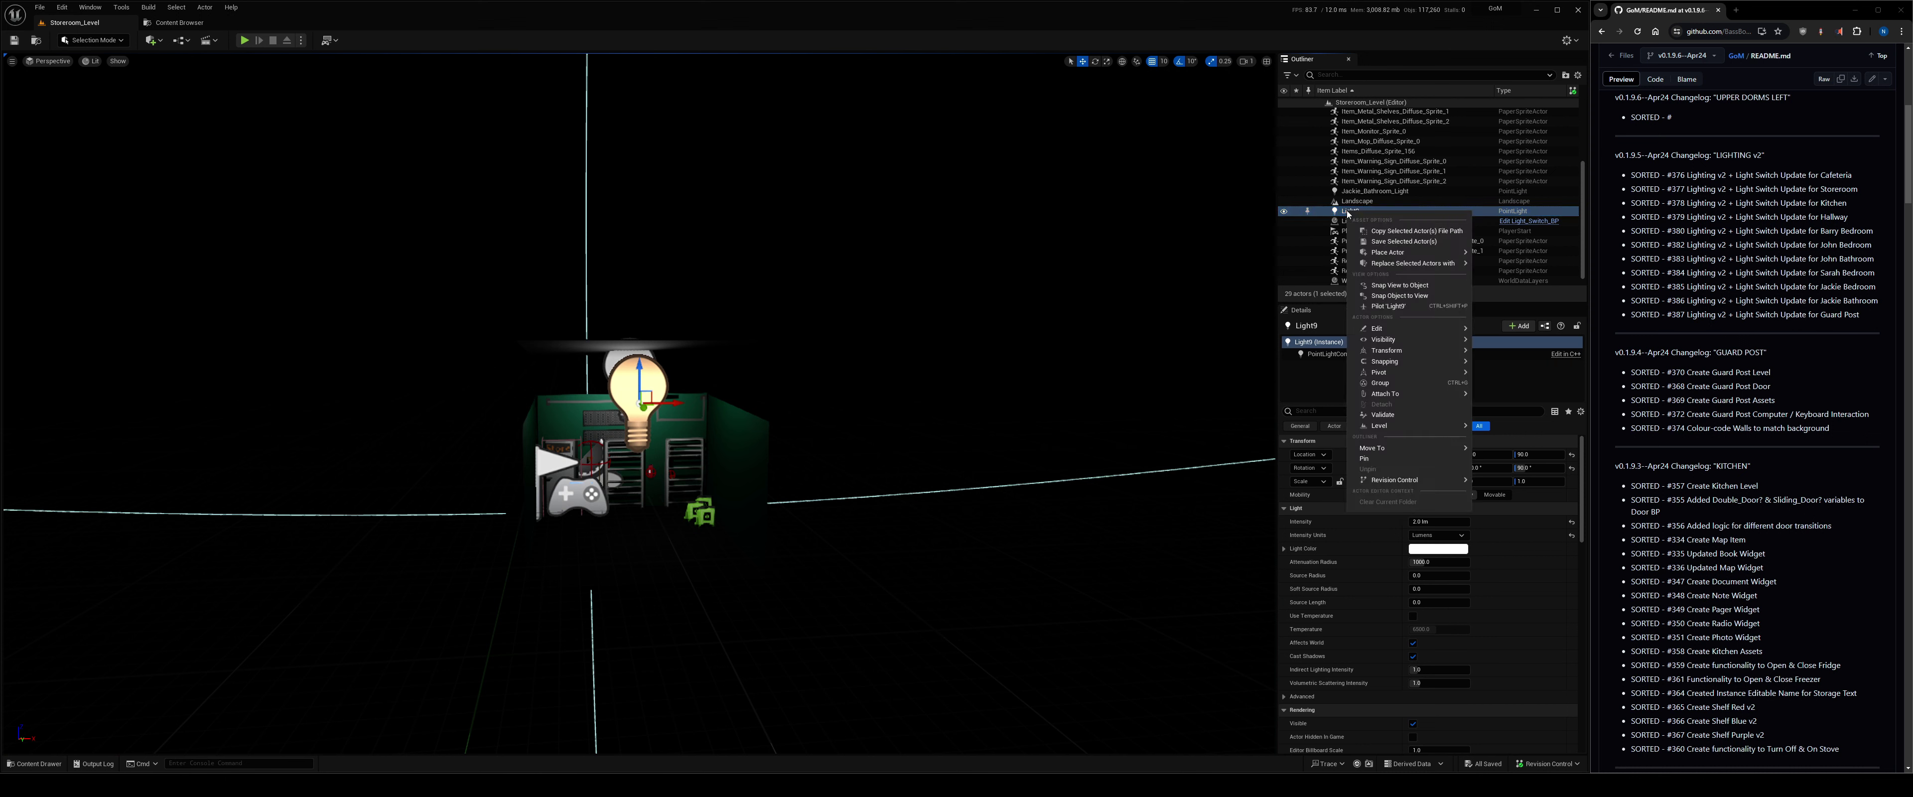
mouse_move(1415, 374)
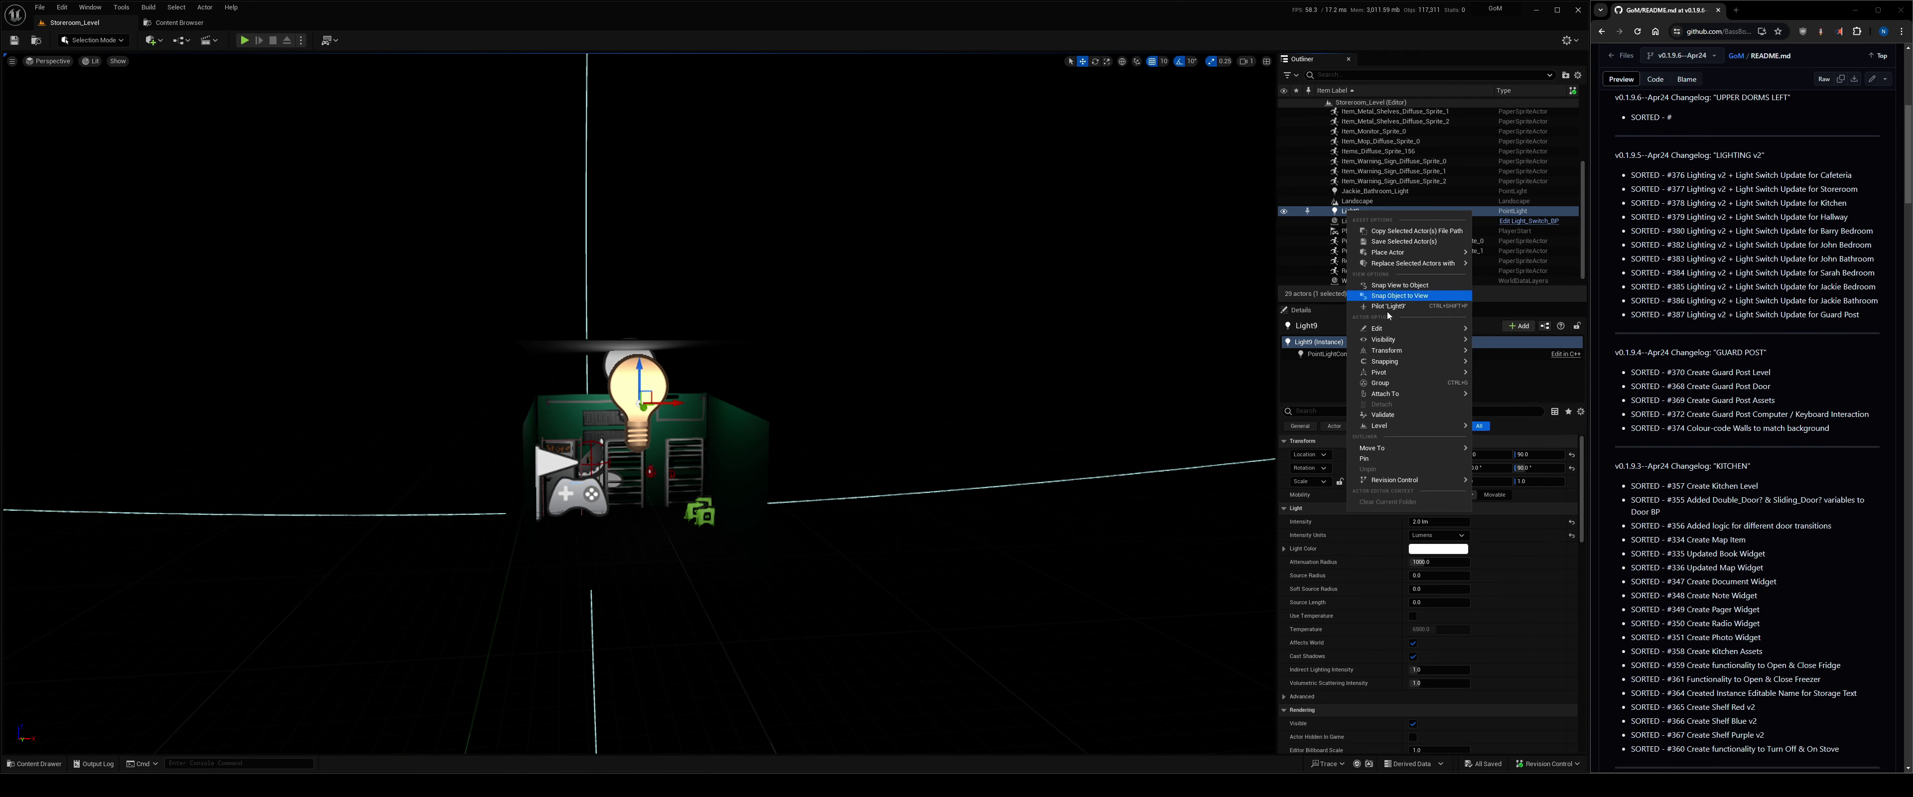
mouse_move(1384, 329)
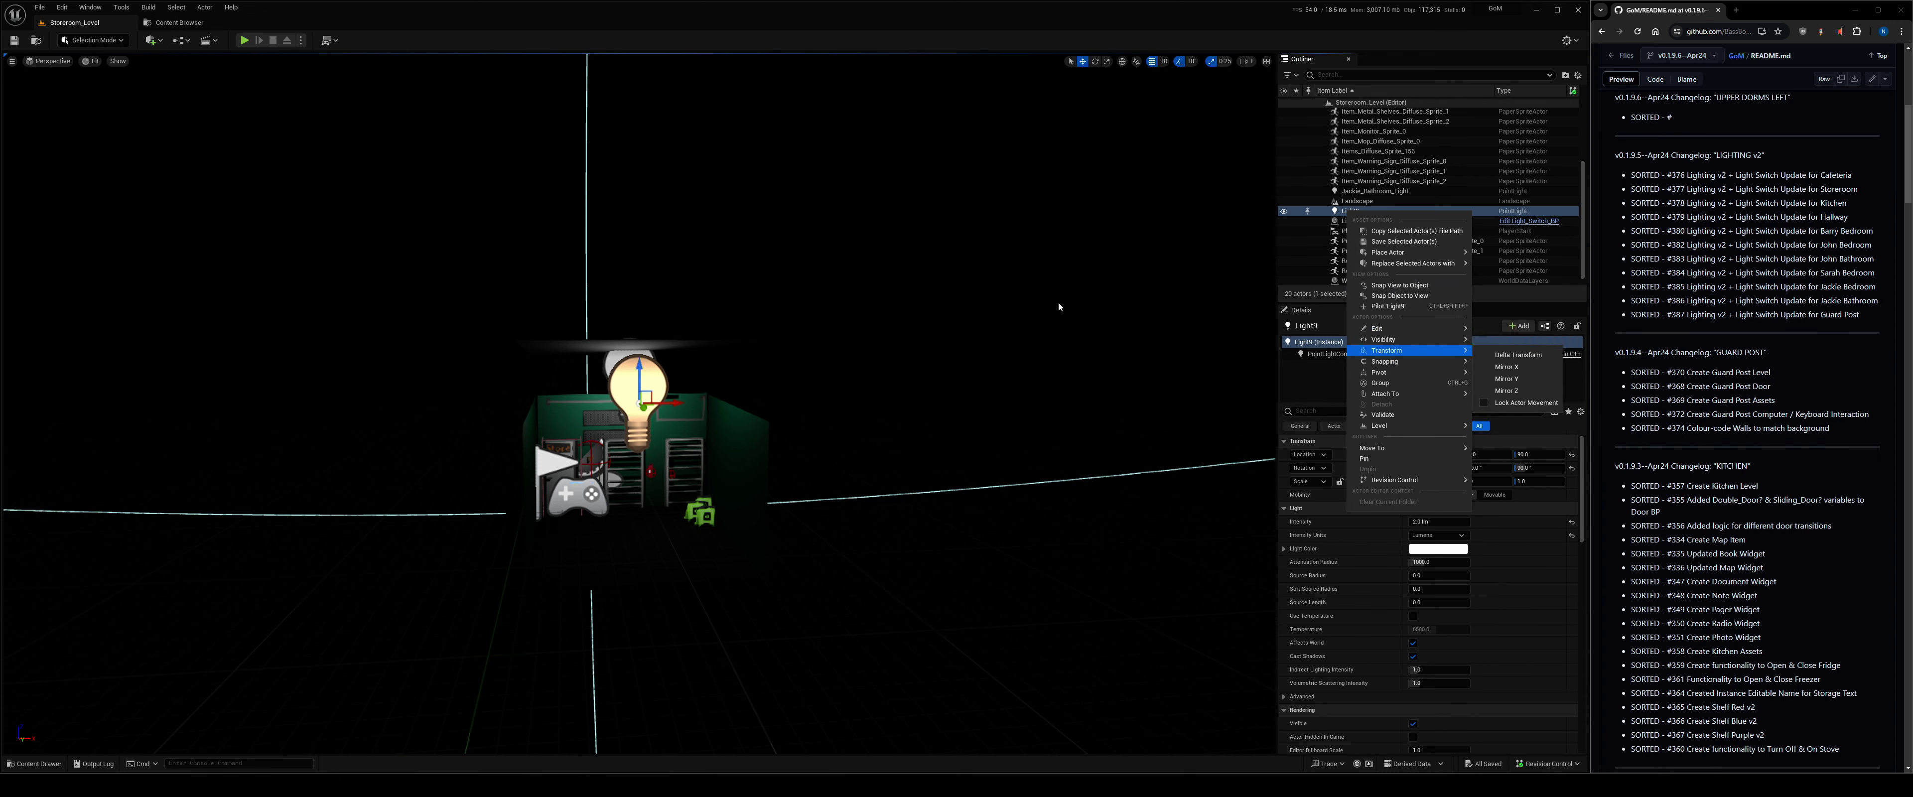
left_click(1333, 214)
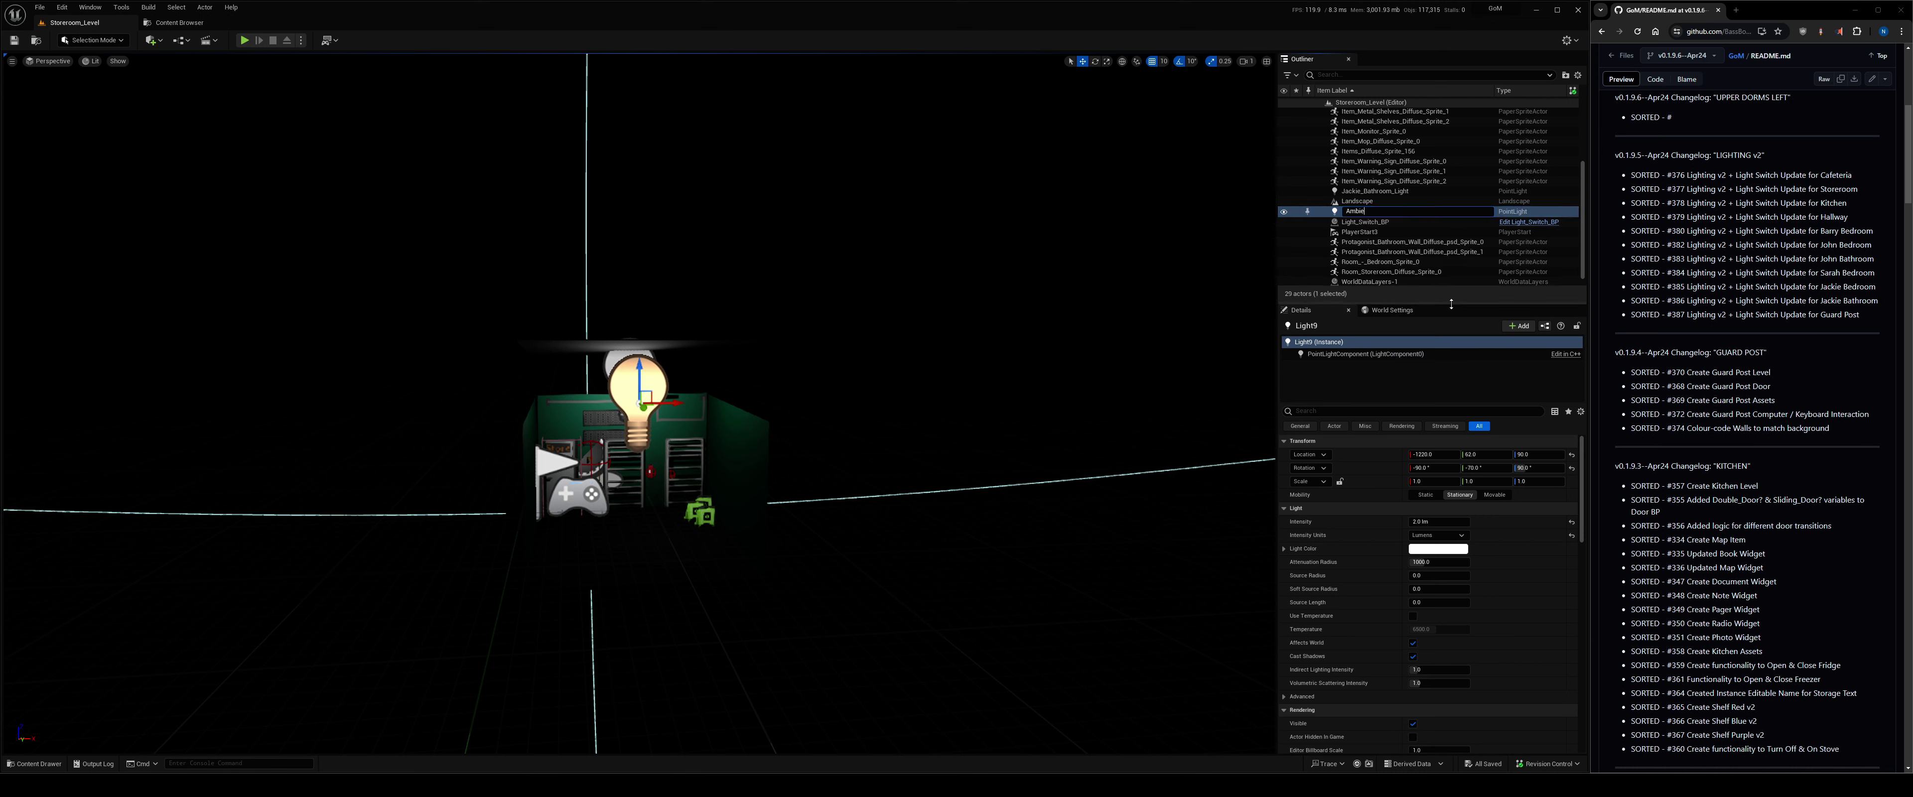
key("Return")
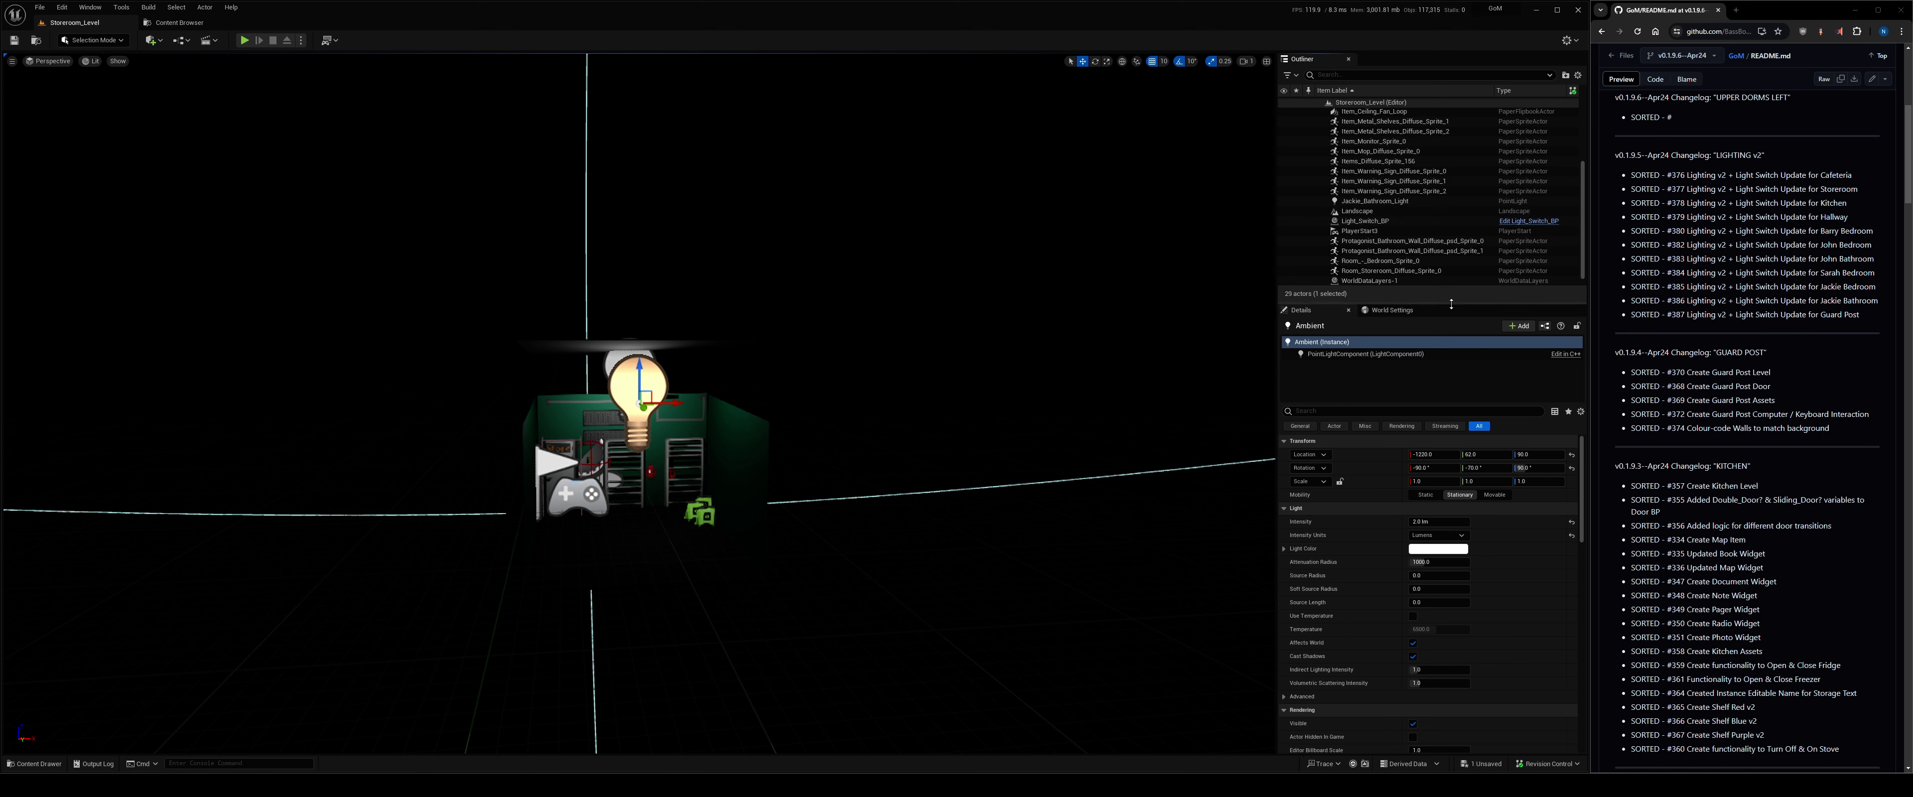
scroll(678, 567, "up", 5)
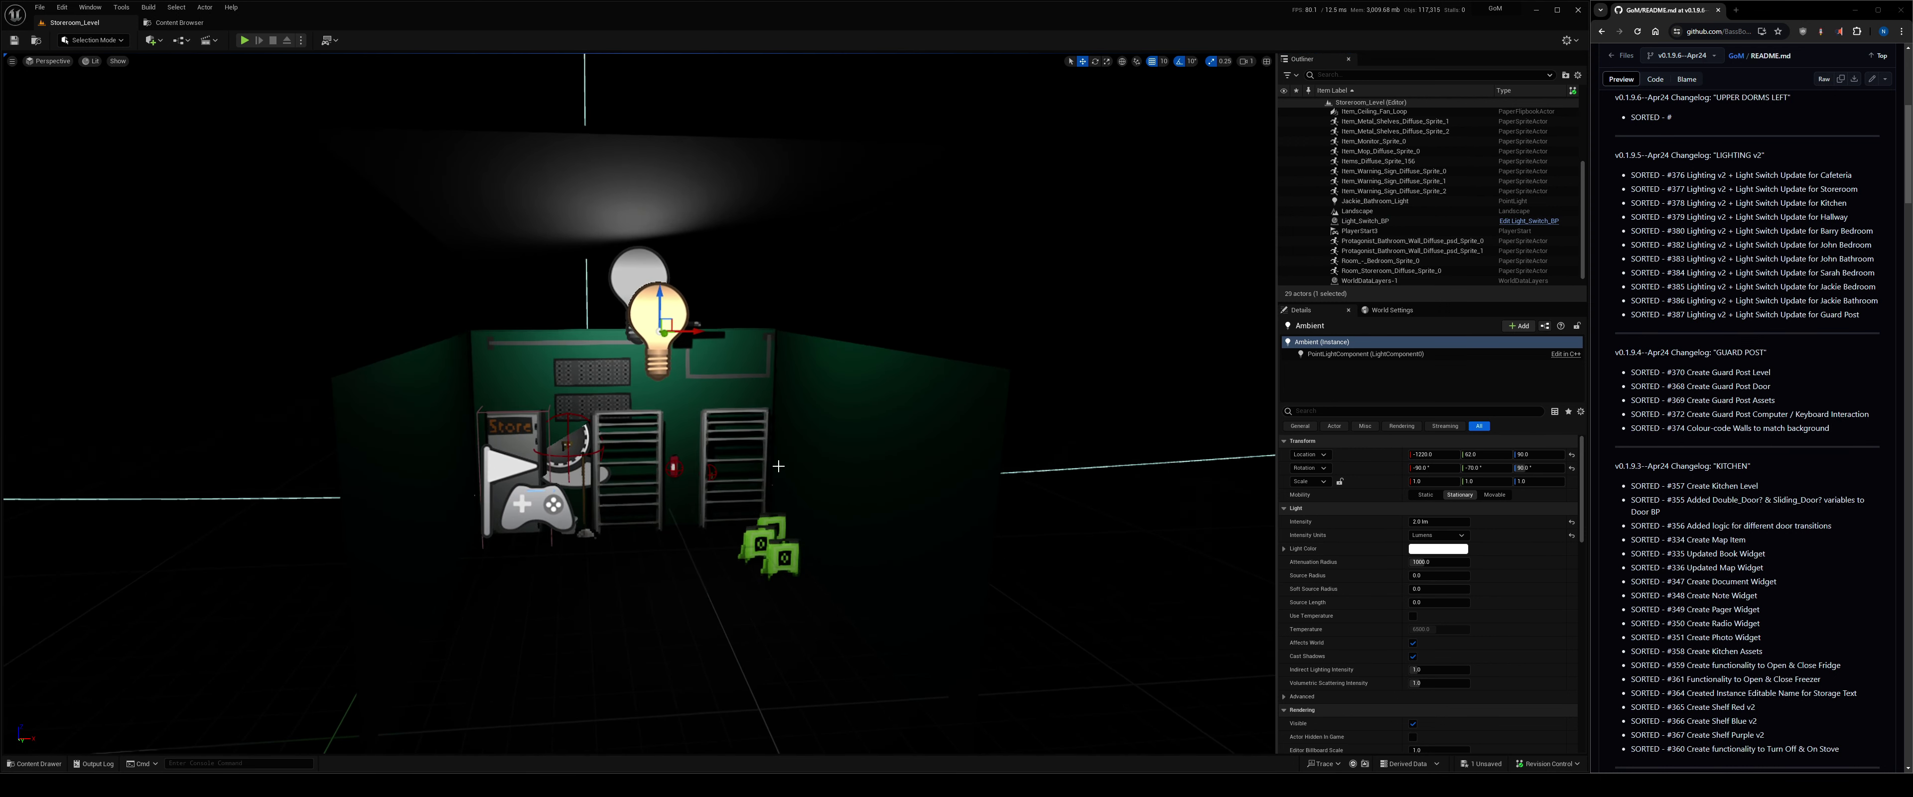
left_click(742, 565)
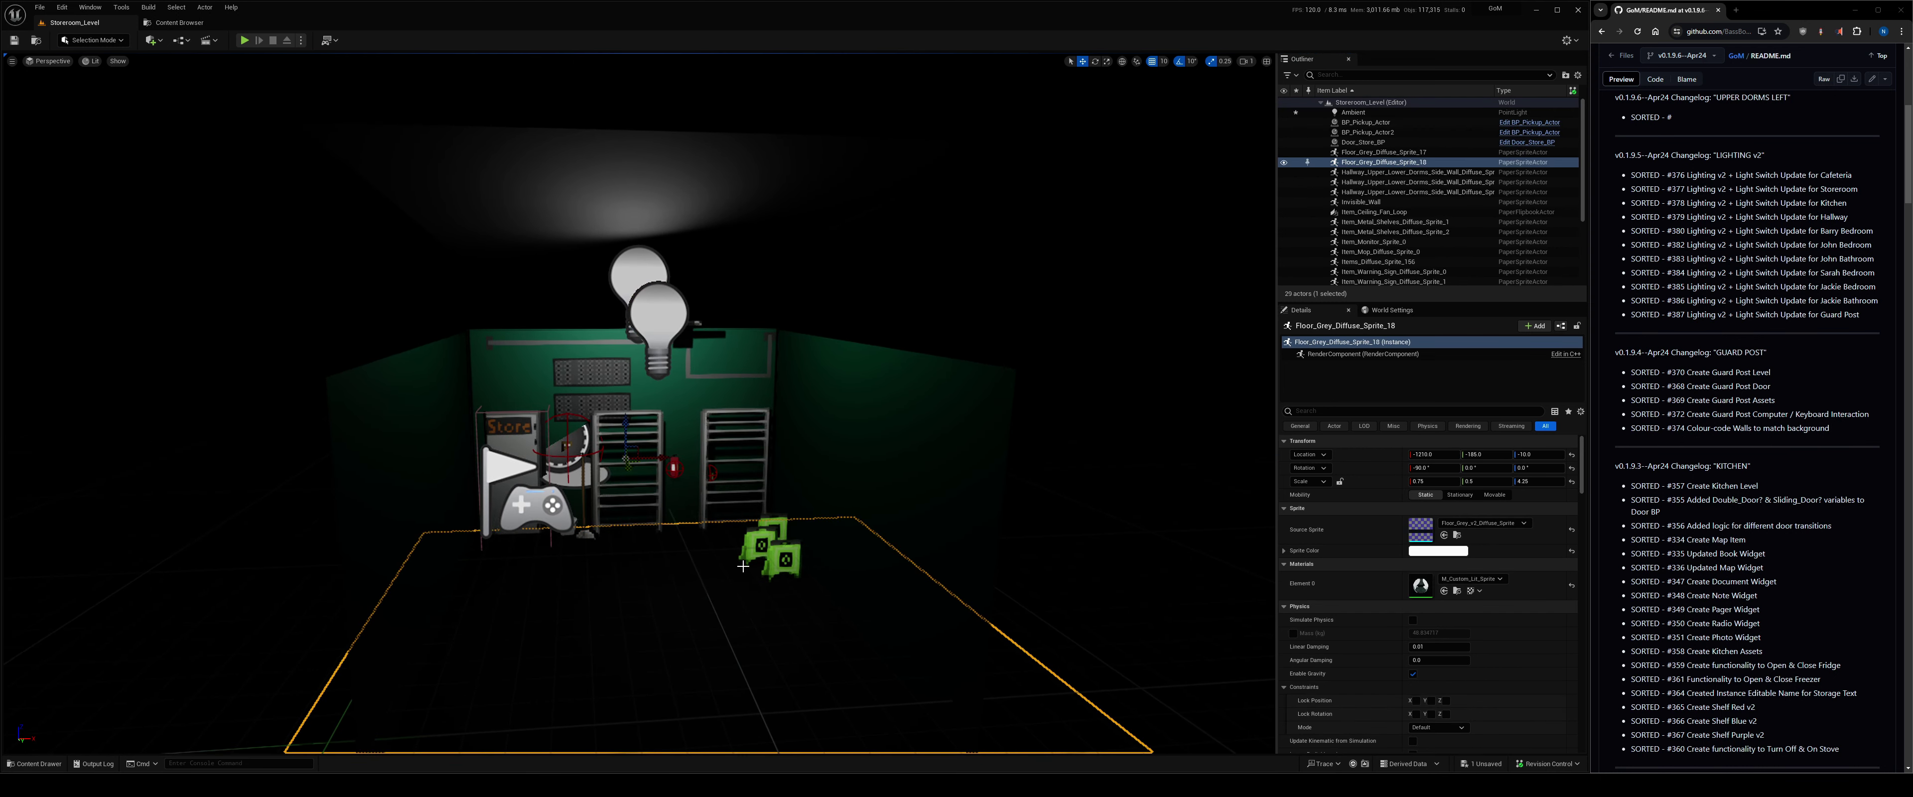
key("alt+p")
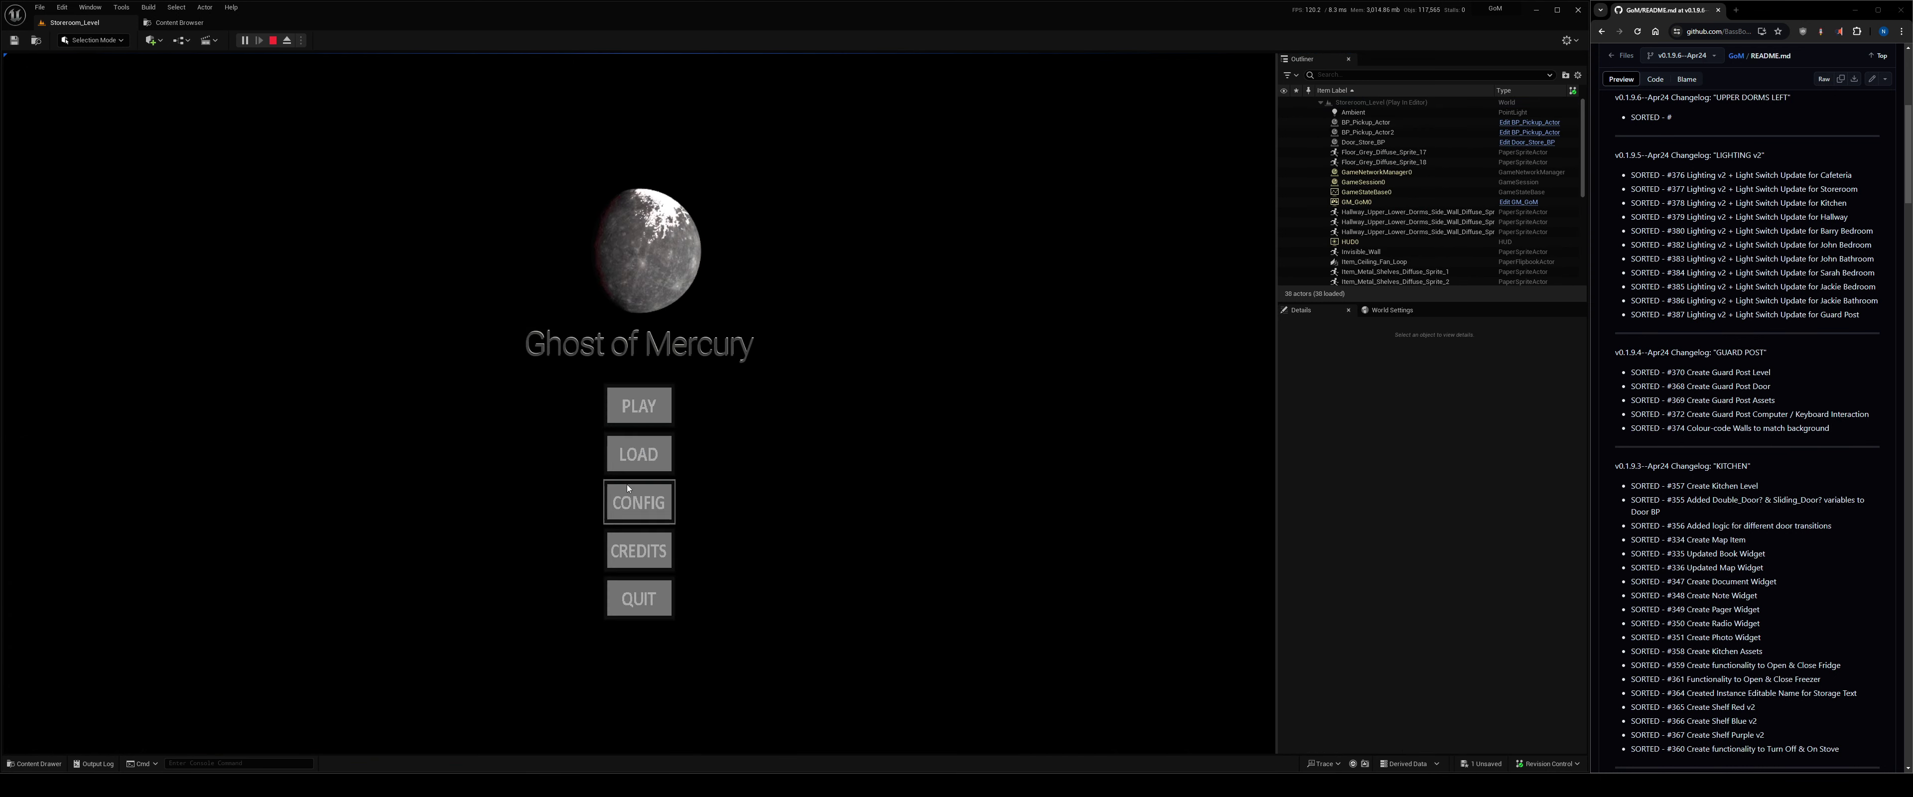
left_click(638, 417)
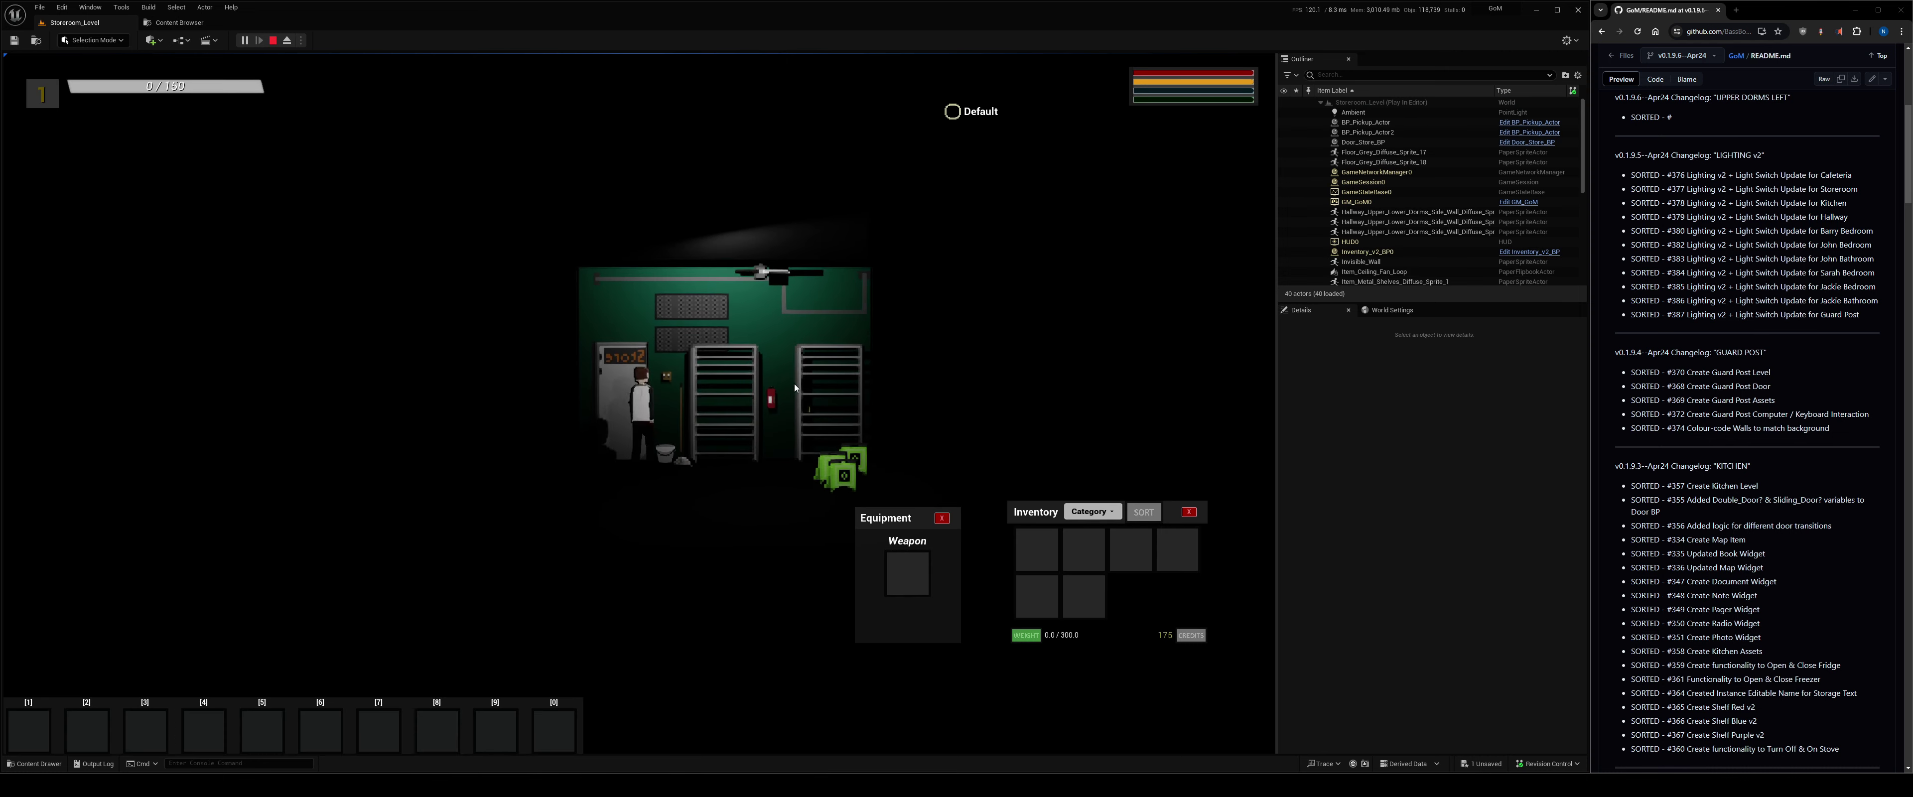
left_click(794, 384)
key("d")
key("a")
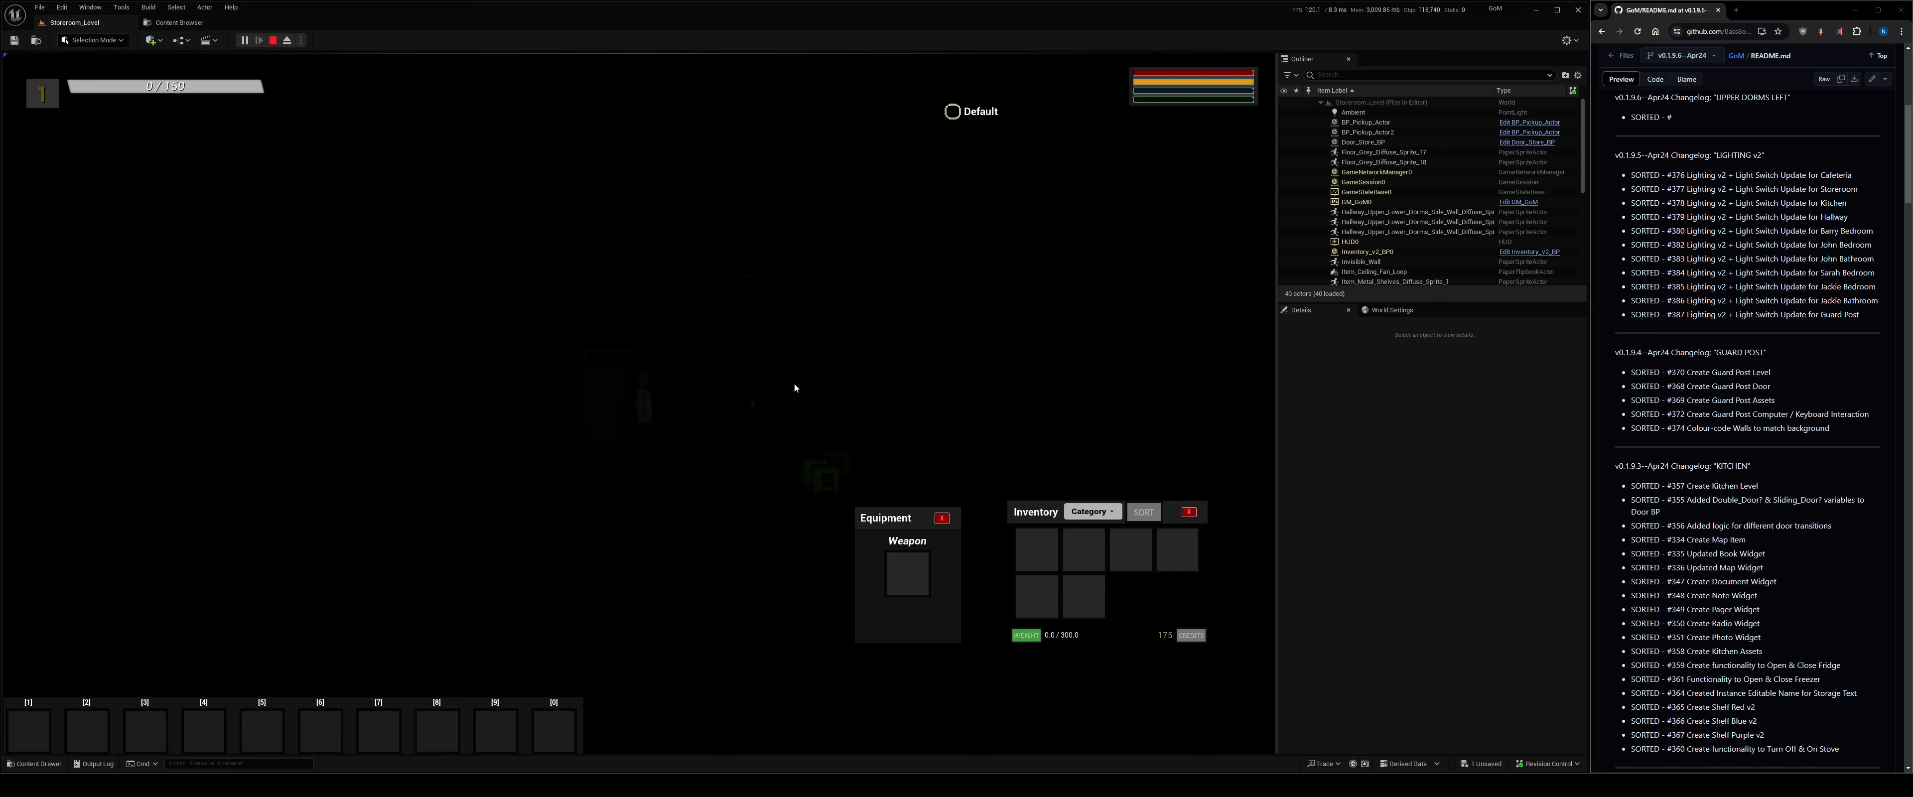
Stop play and select the Ambient point light to check its Cast Shadows setting.
key("Escape")
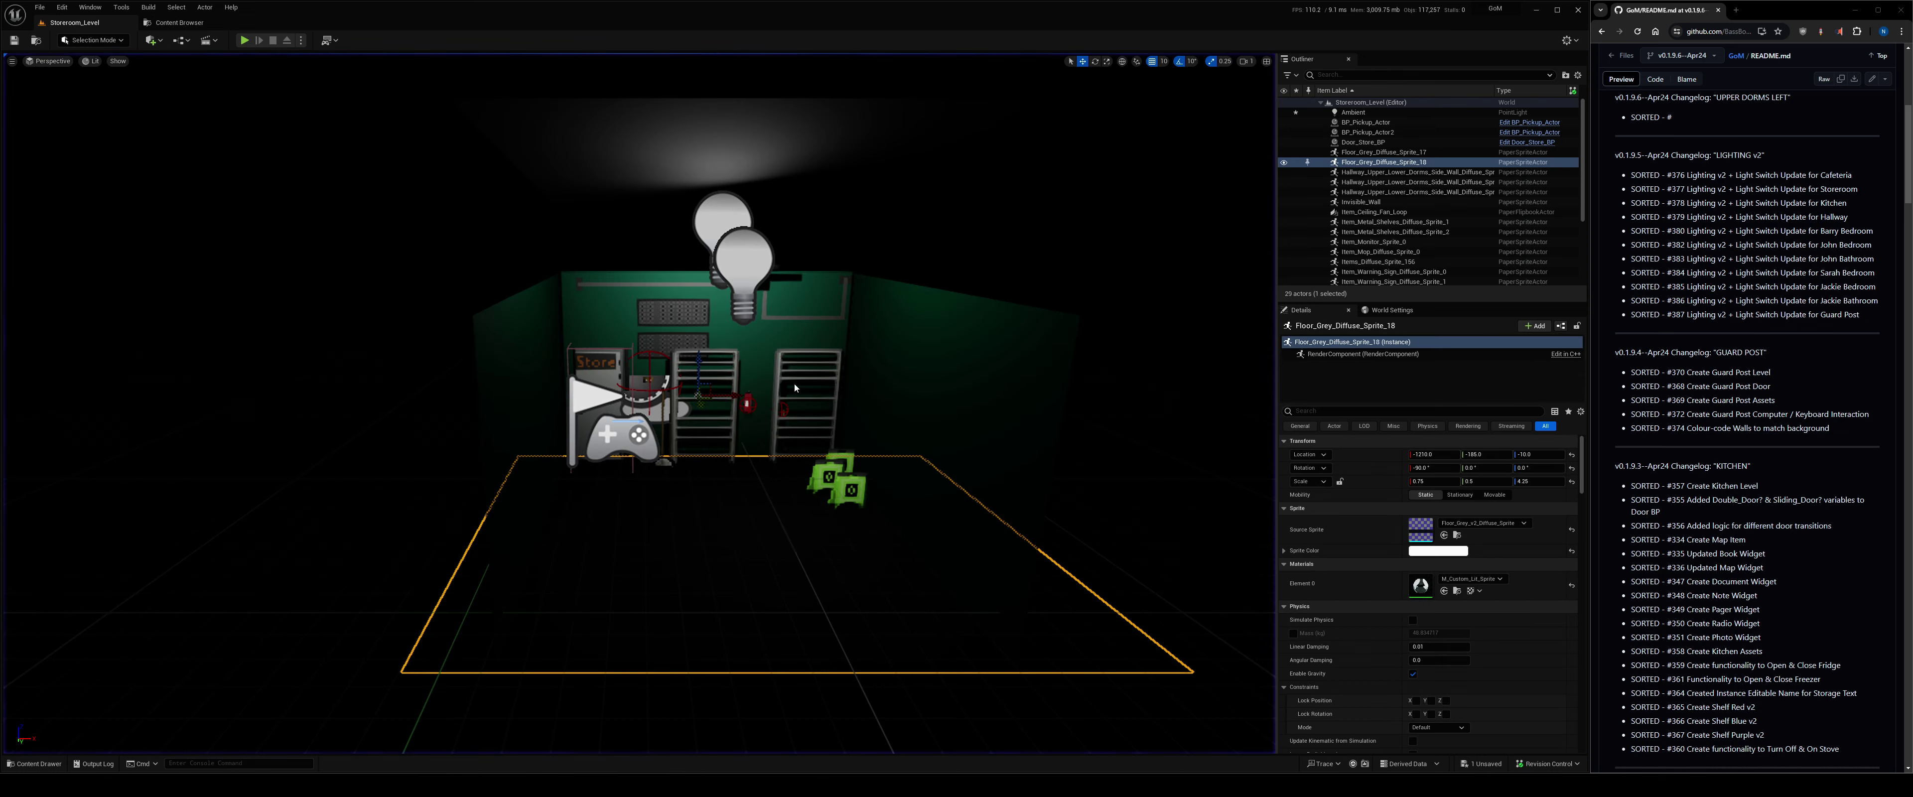
left_click(757, 247)
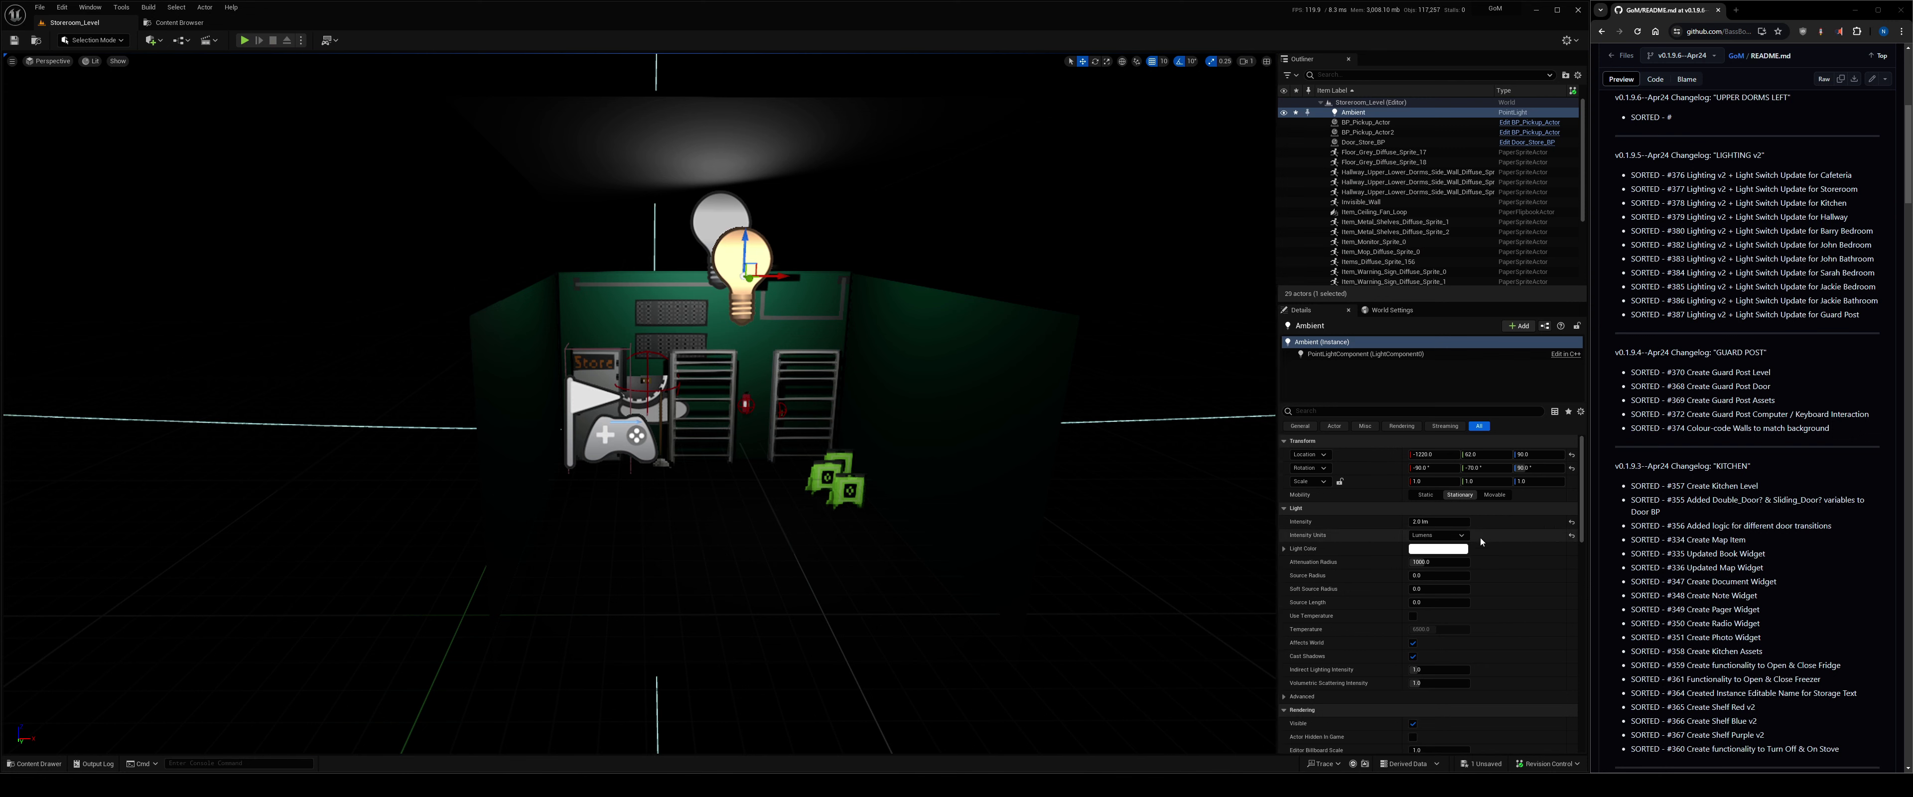
scroll(1410, 460, "down", 2)
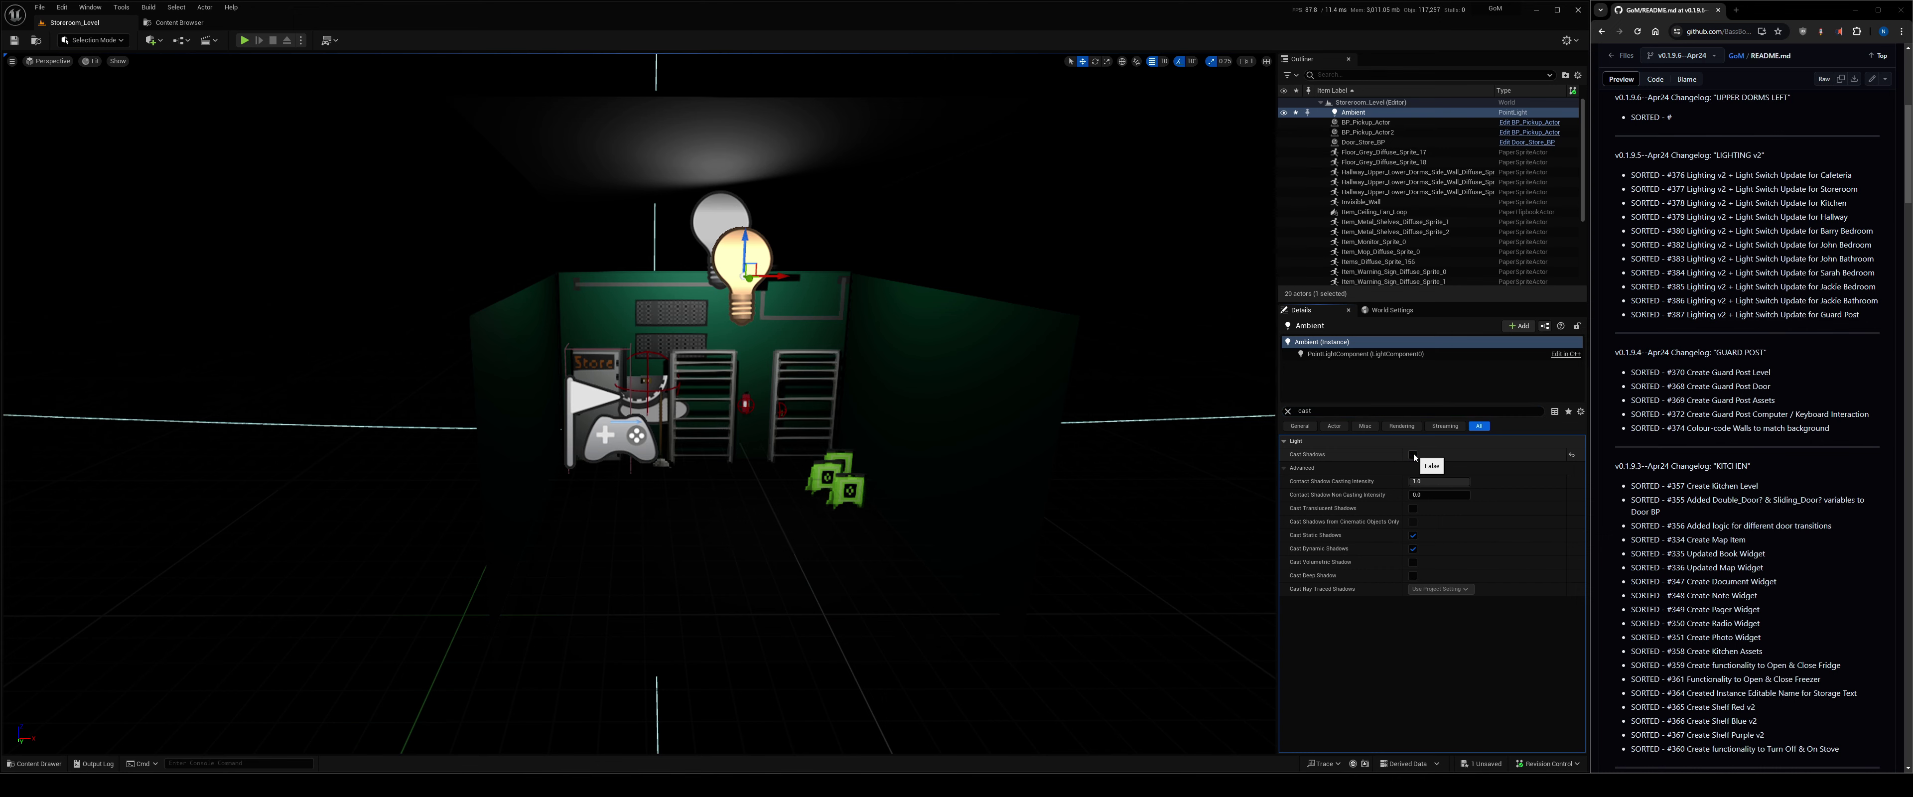
Play-test the storeroom lighting again, then open Kitchen_Level.
key("alt+p")
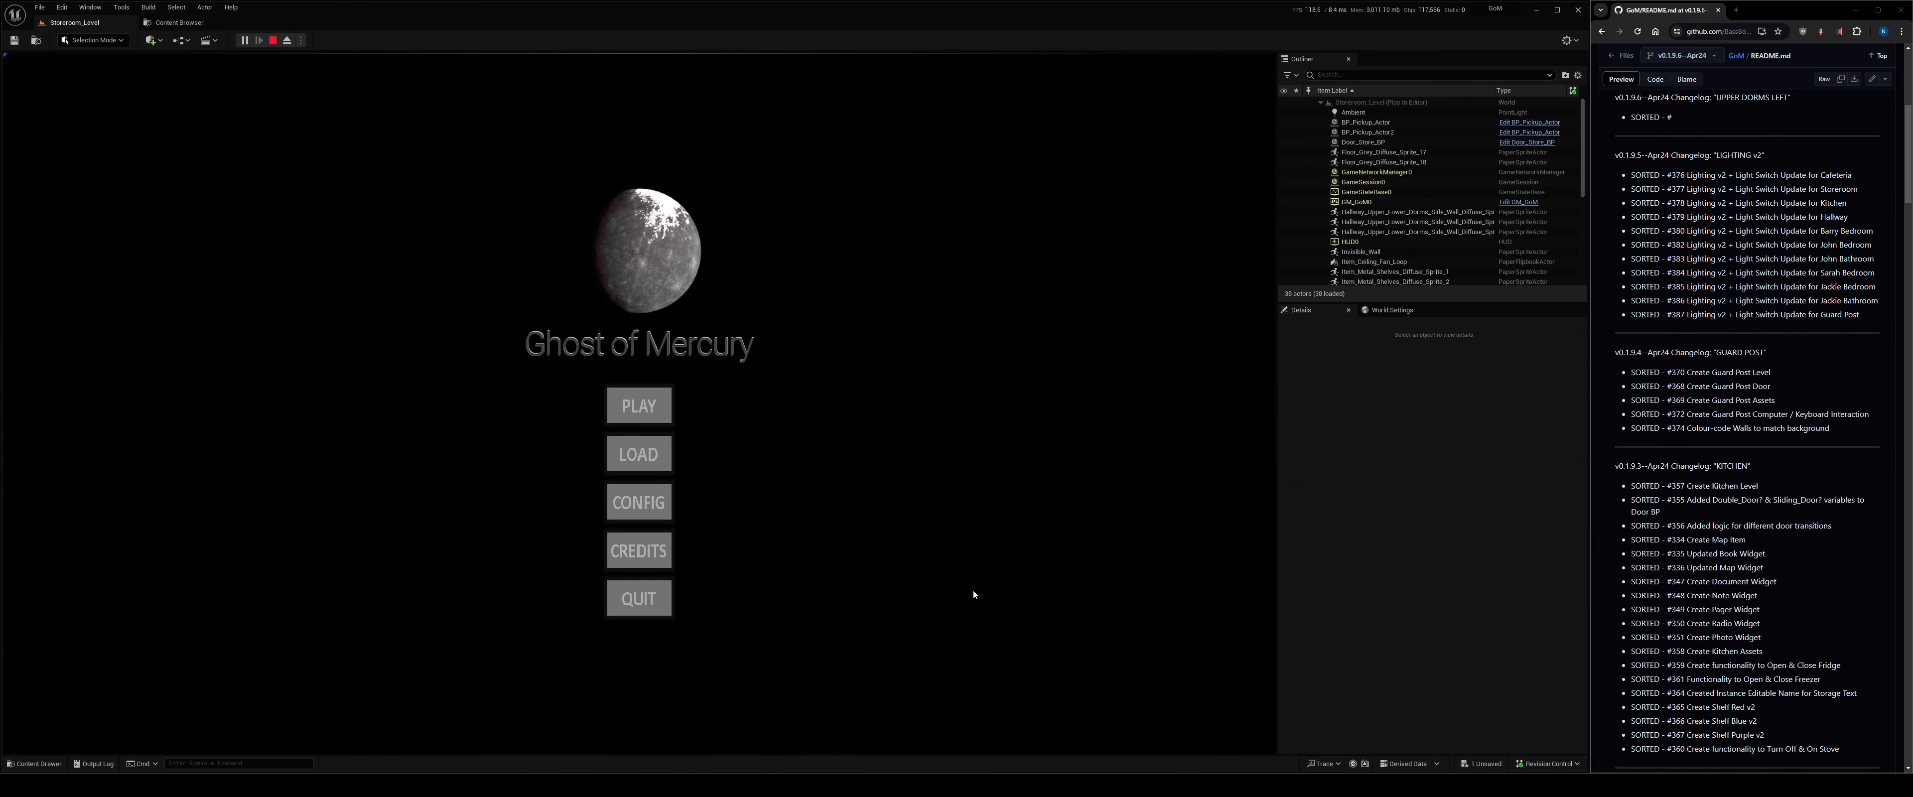
left_click(667, 417)
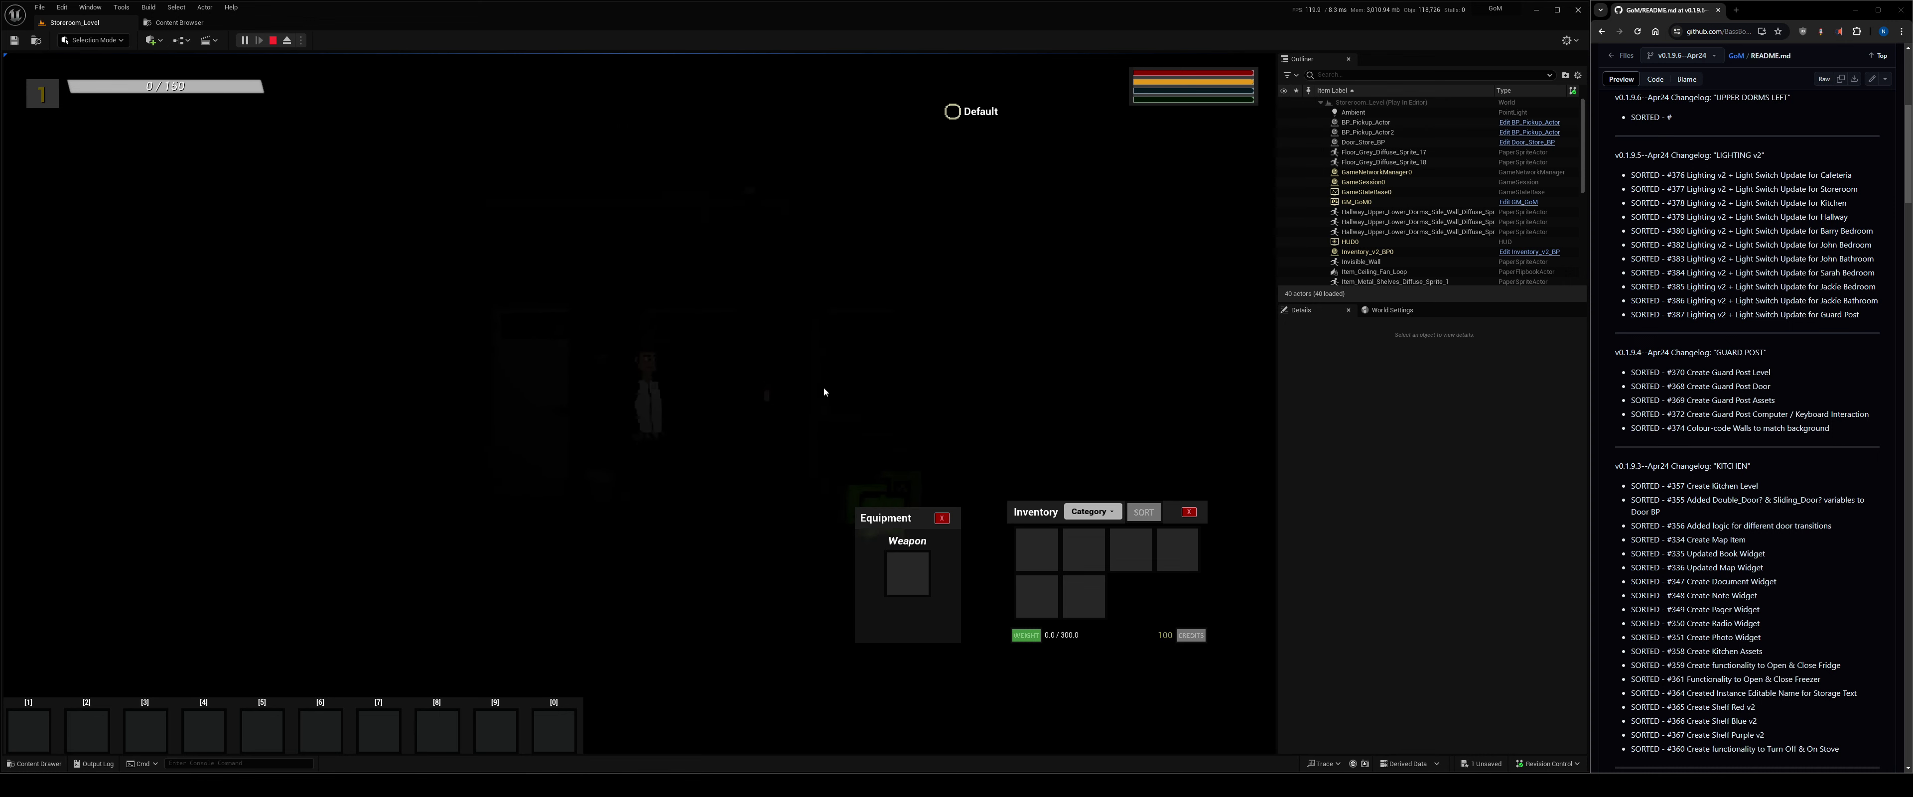
key("Escape")
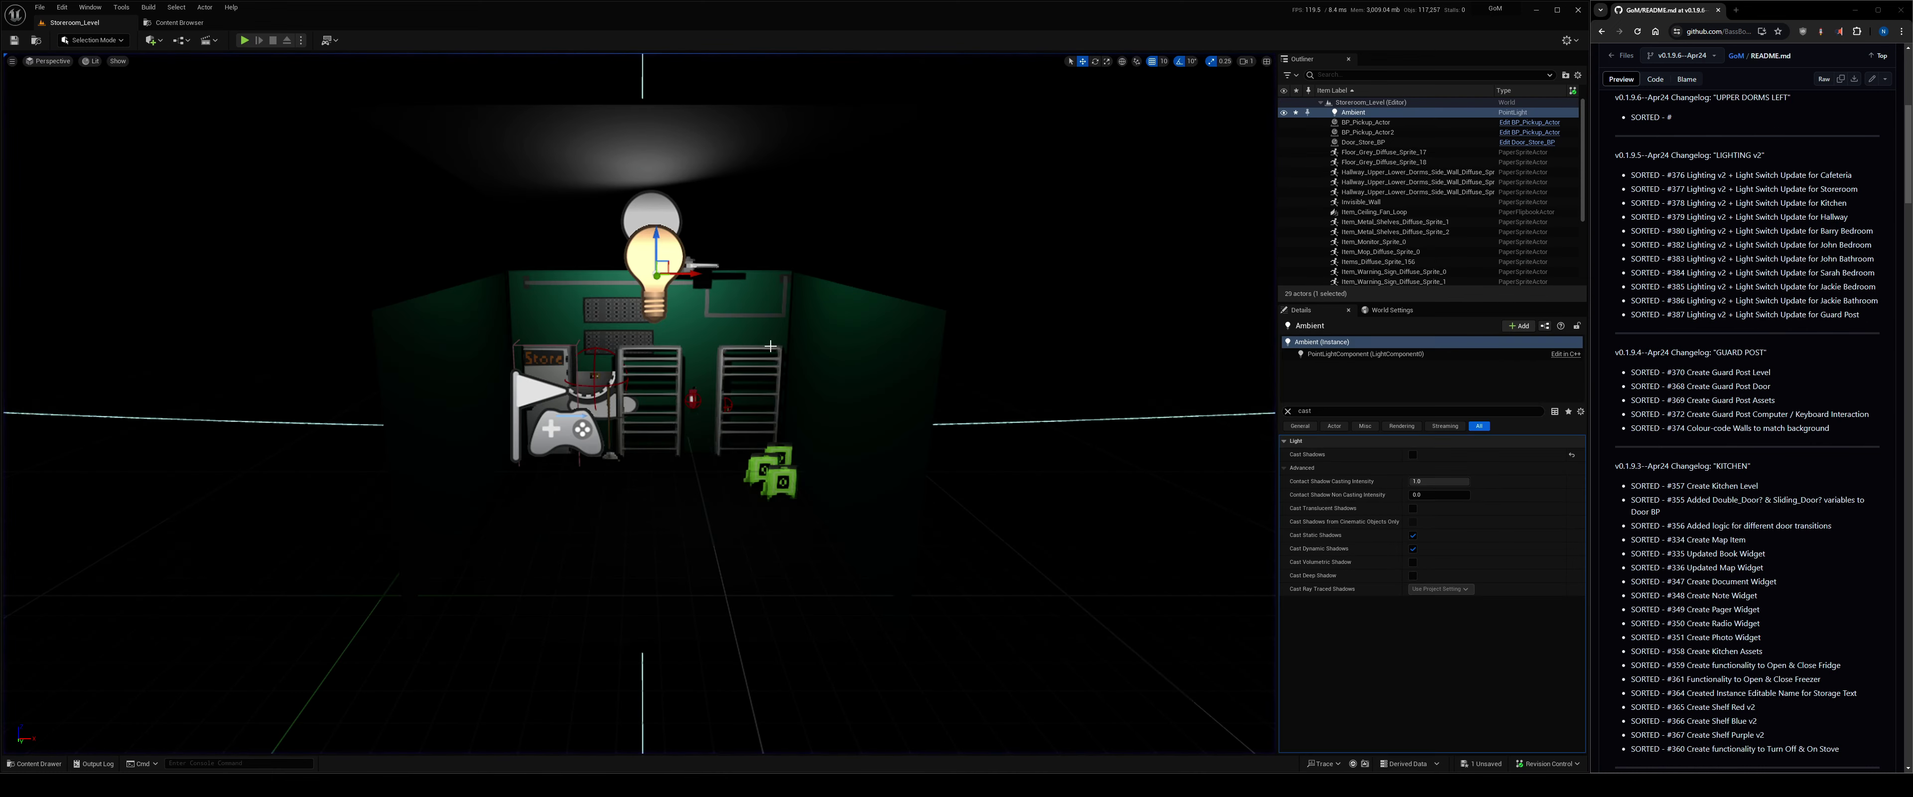
left_click(204, 29)
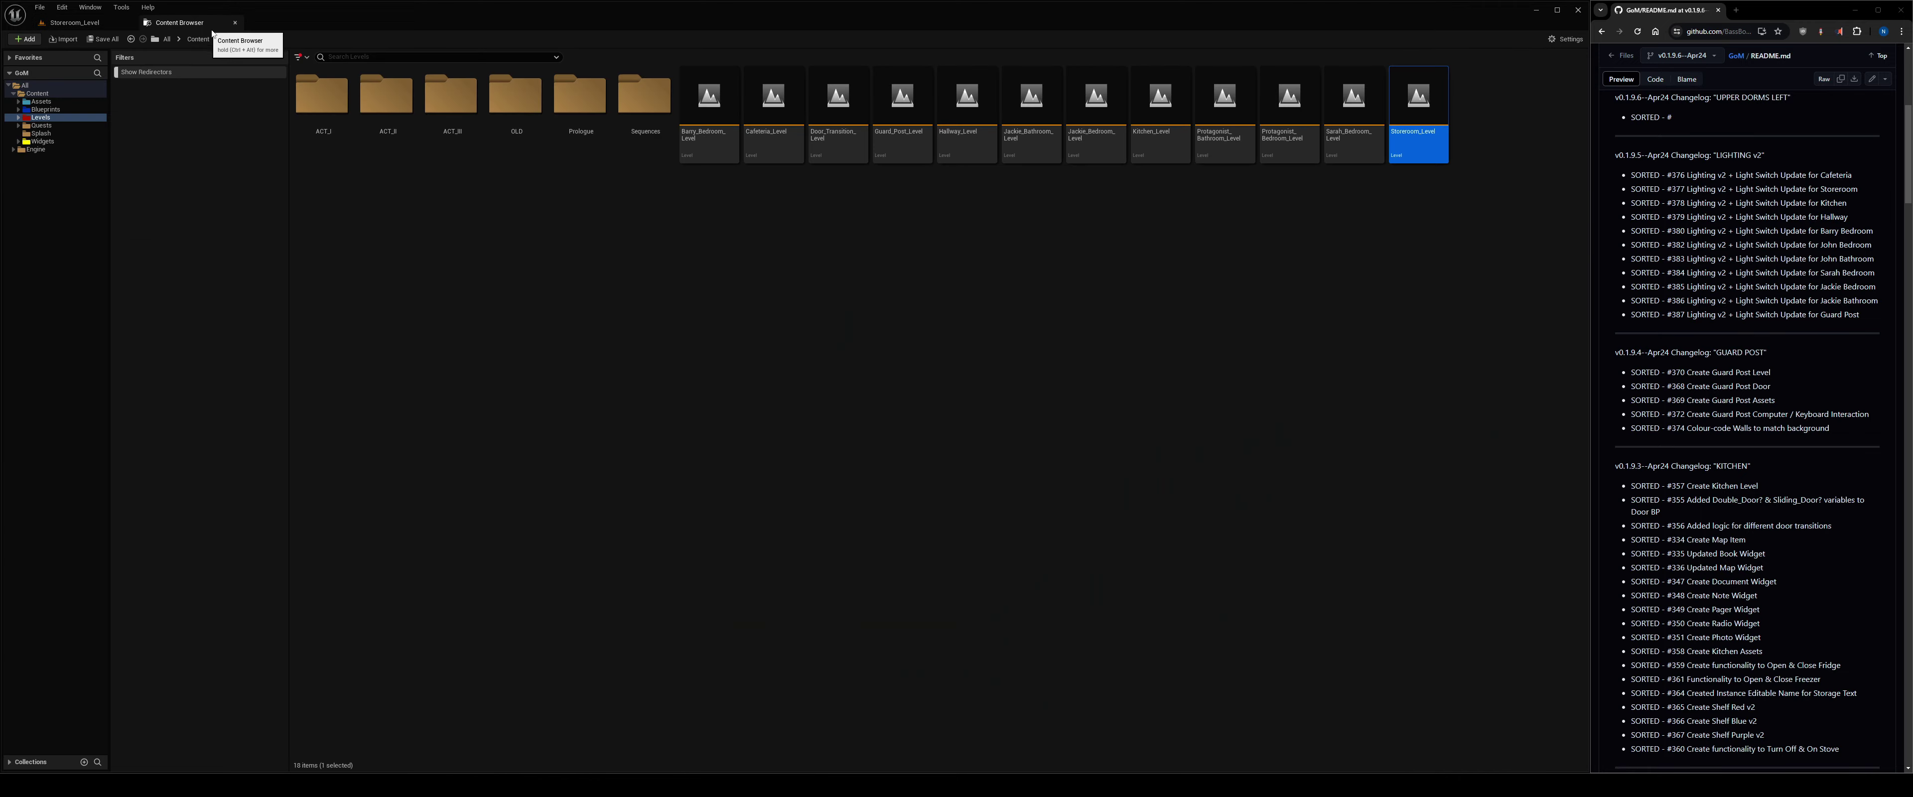
double_click(1186, 102)
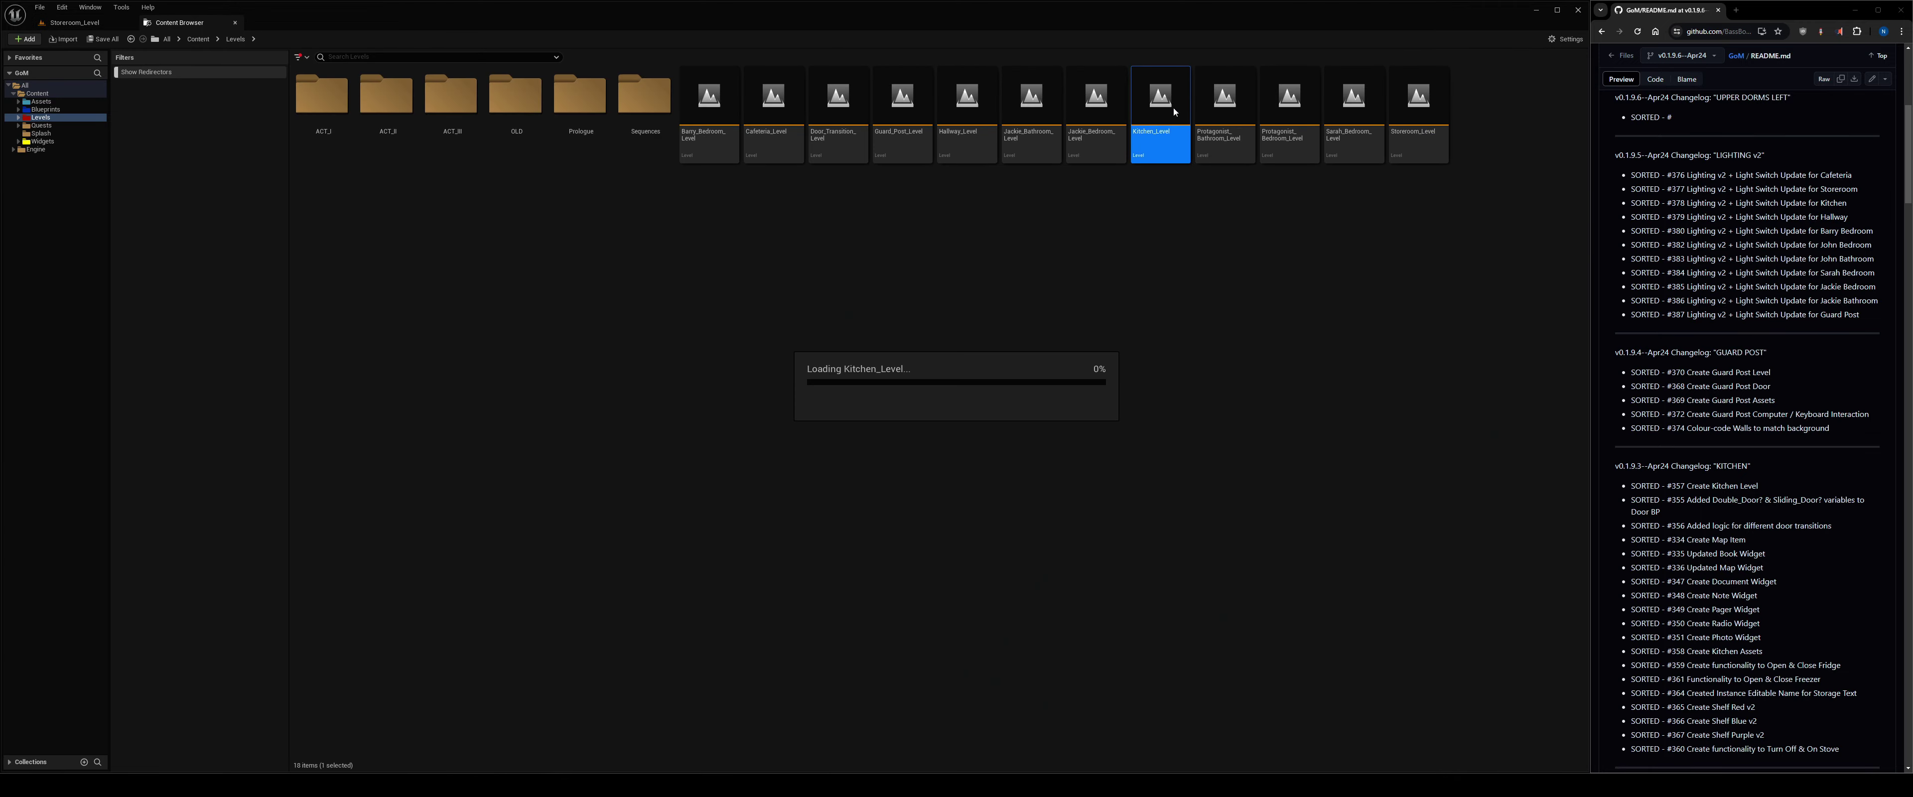
Duplicate the kitchen's StaticMeshActor3 and reframe the view around the kitchen.
left_click(69, 21)
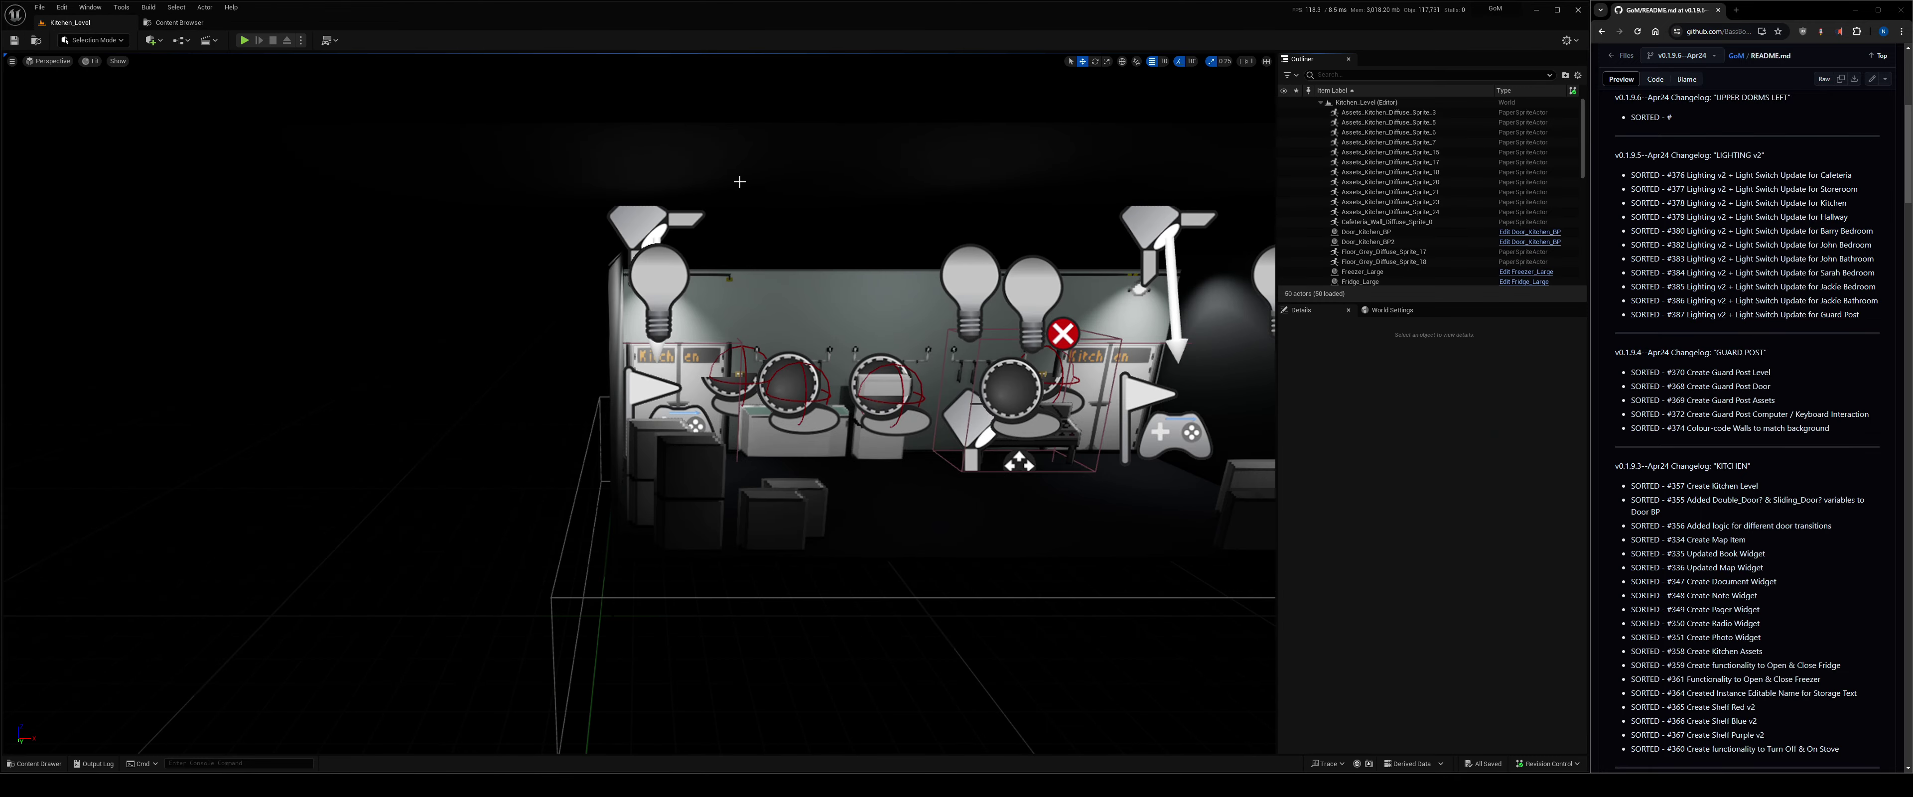
left_click(1030, 294)
scroll(1030, 294, "down", 6)
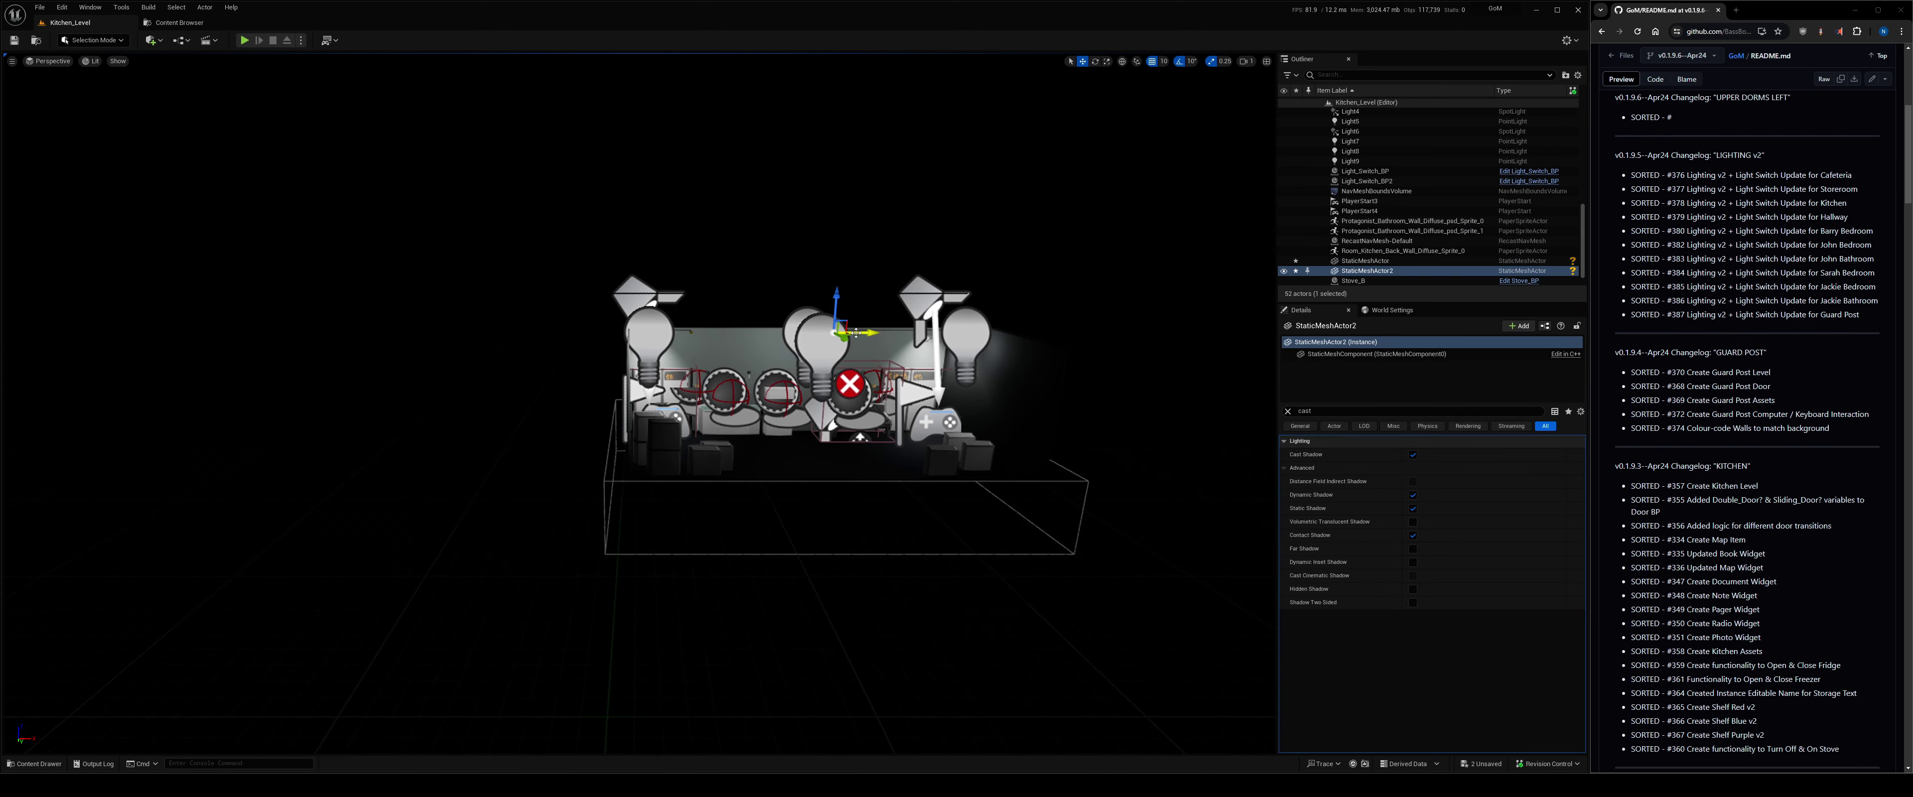
scroll(829, 354, "down", 8)
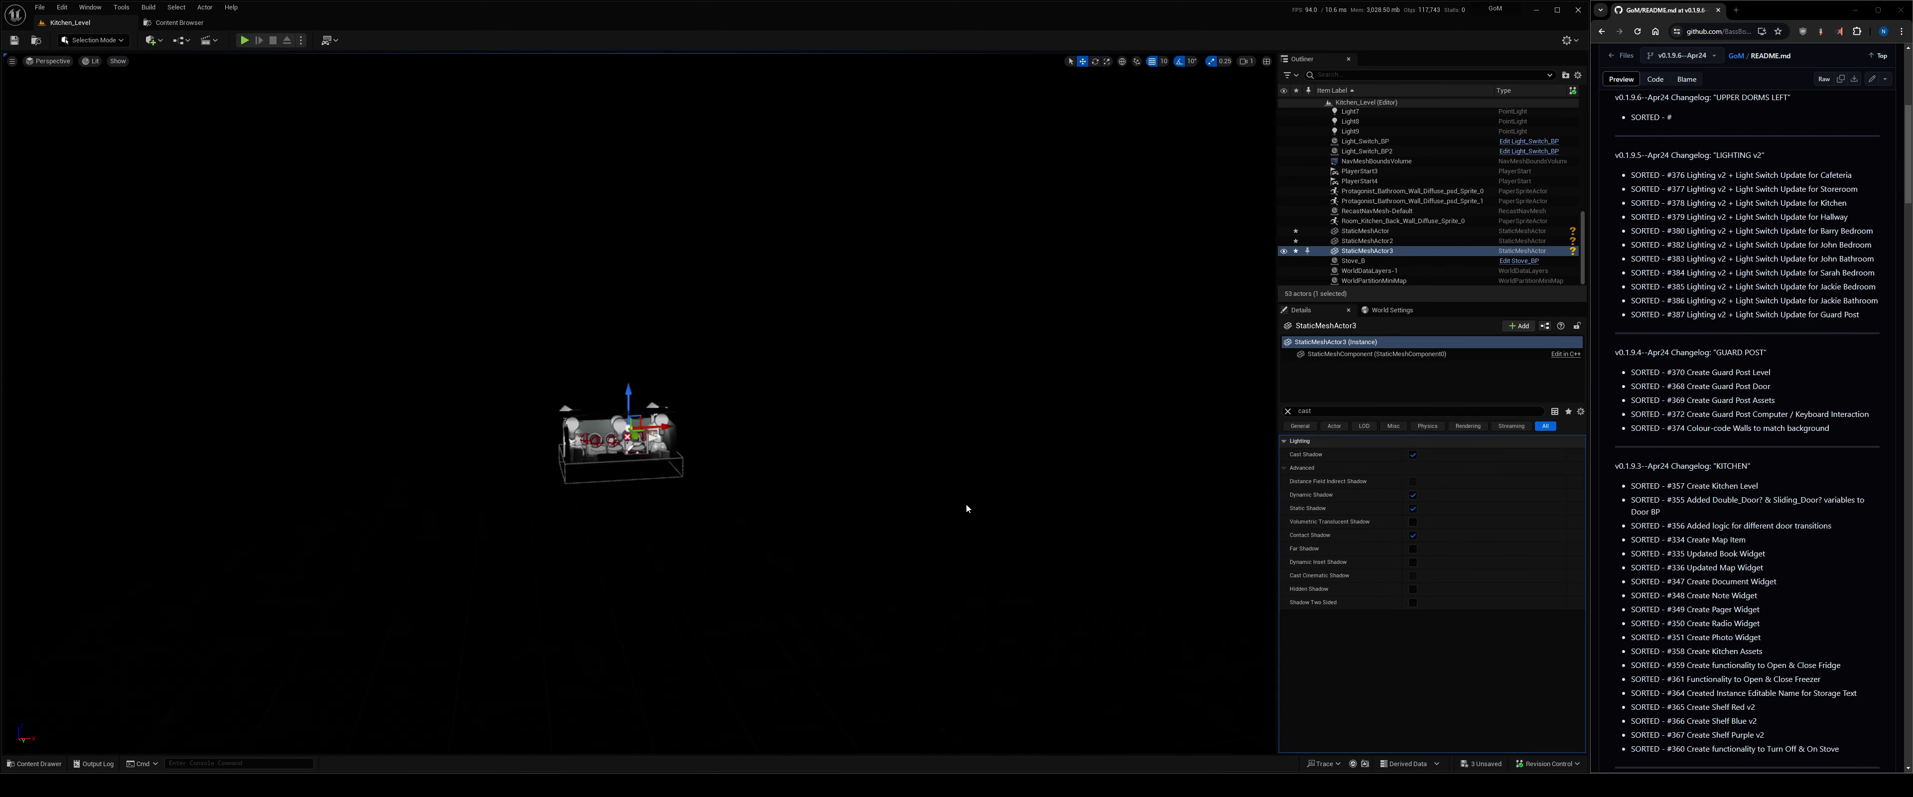
key("ctrl+d")
key("ctrl+d")
left_click(787, 502)
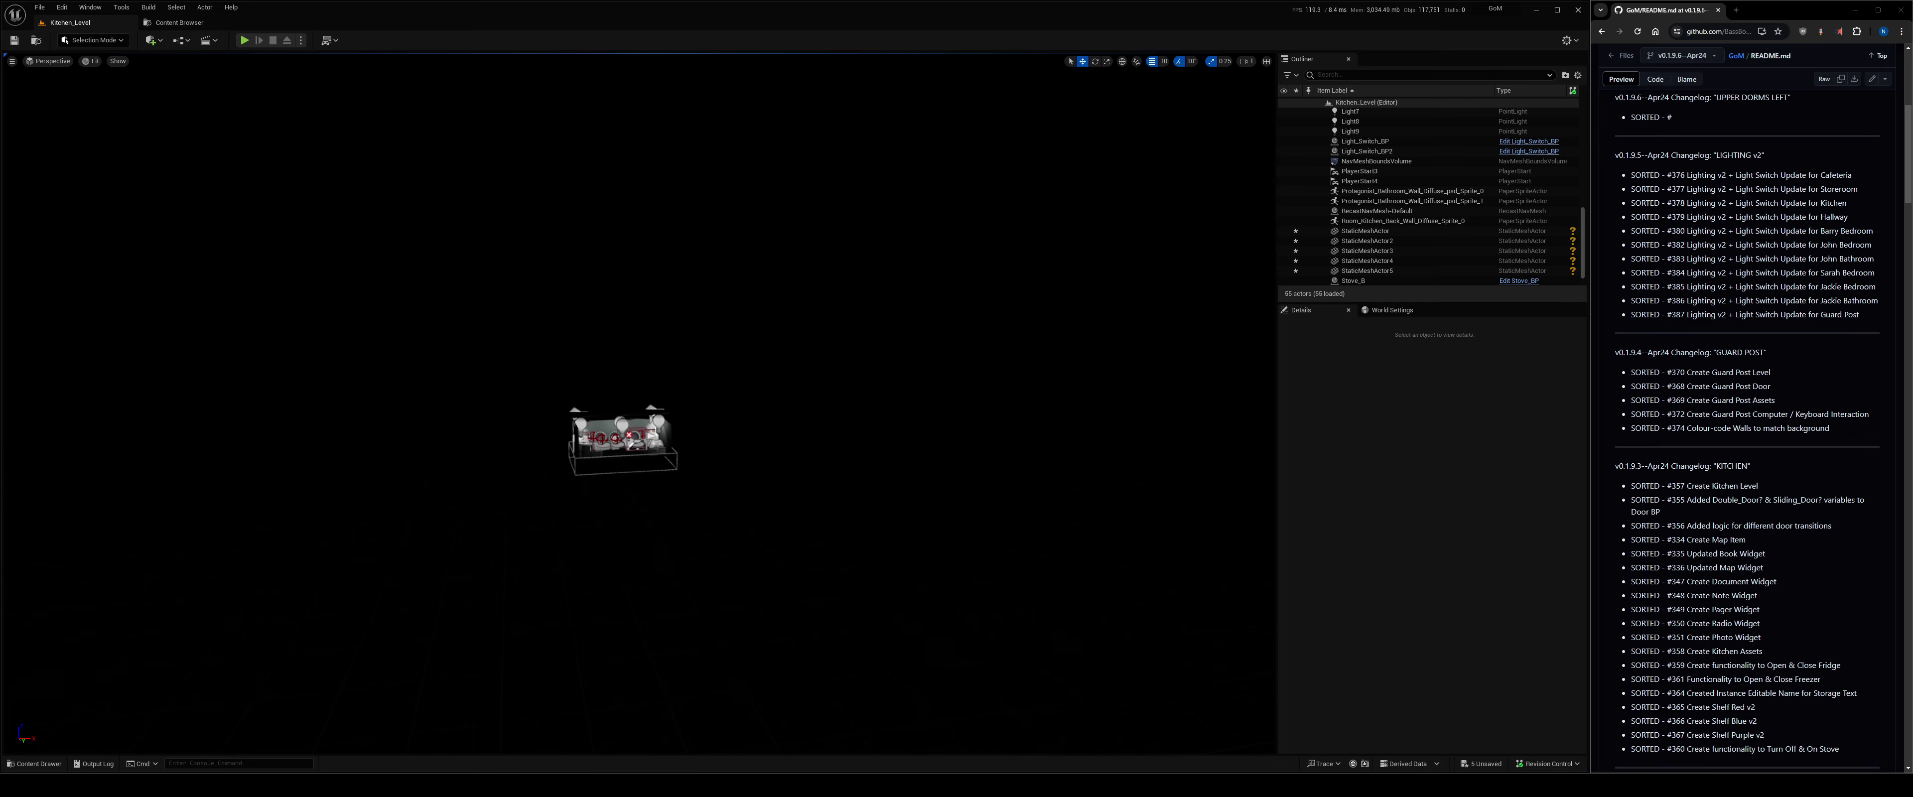
right_click(767, 525)
left_click(693, 539)
scroll(693, 540, "up", 10)
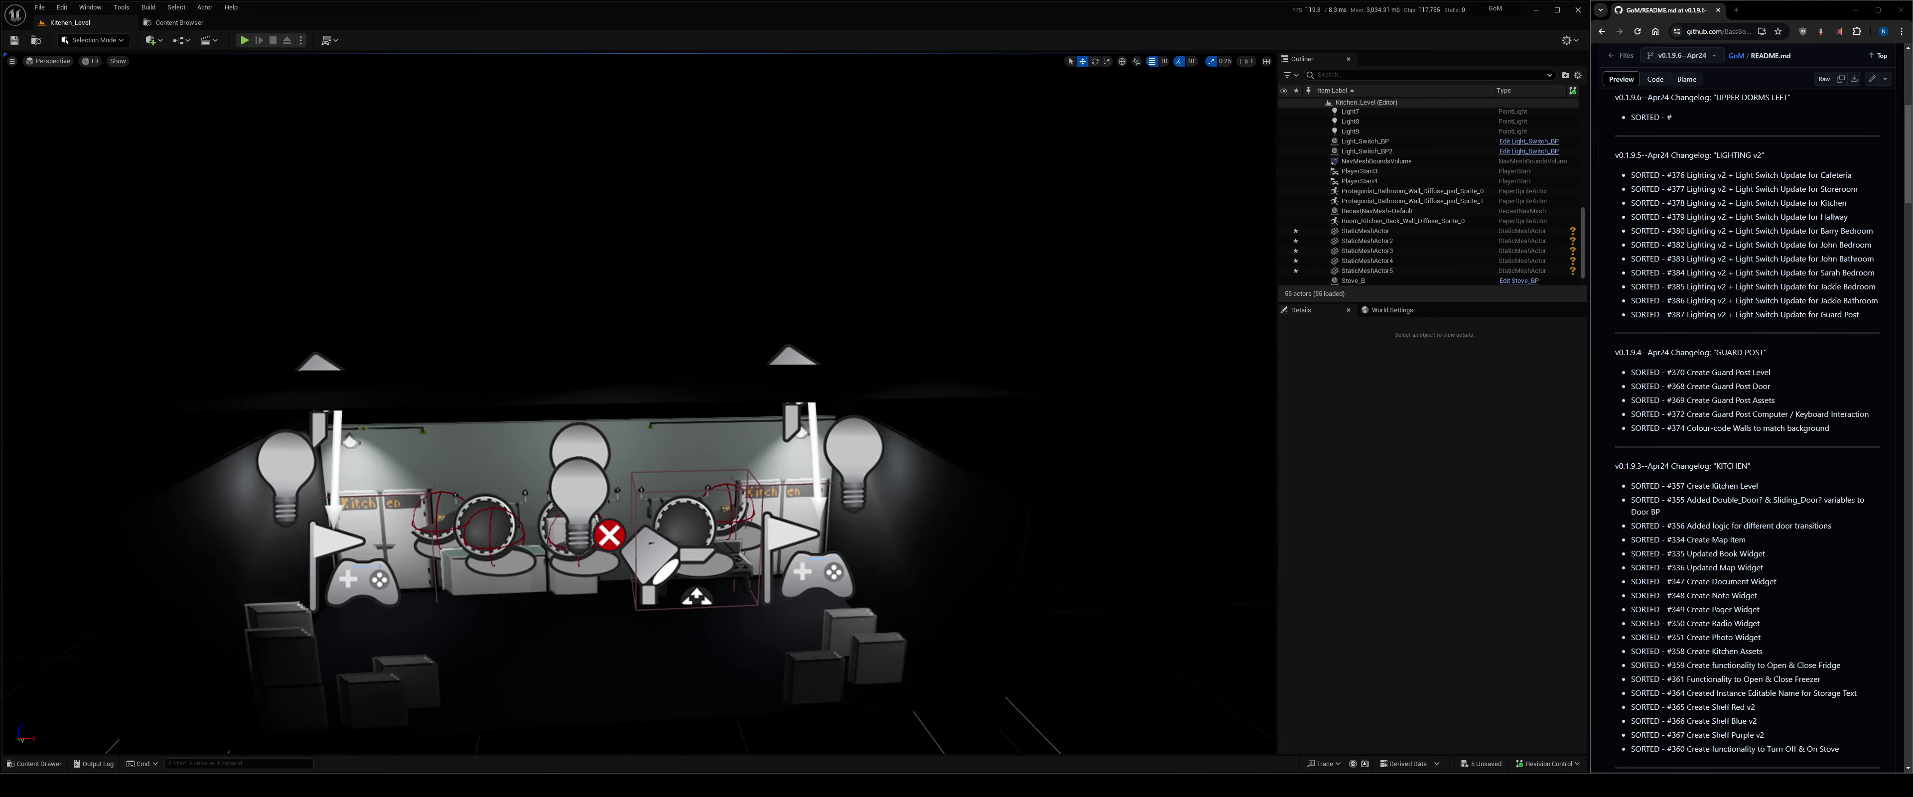
mouse_move(693, 540)
right_mouse_down()
mouse_move(669, 504)
mouse_move(724, 524)
right_mouse_up()
Turn off Cast Shadows on the kitchen's Light9, rename it Ambient, and start playing.
left_click(698, 354)
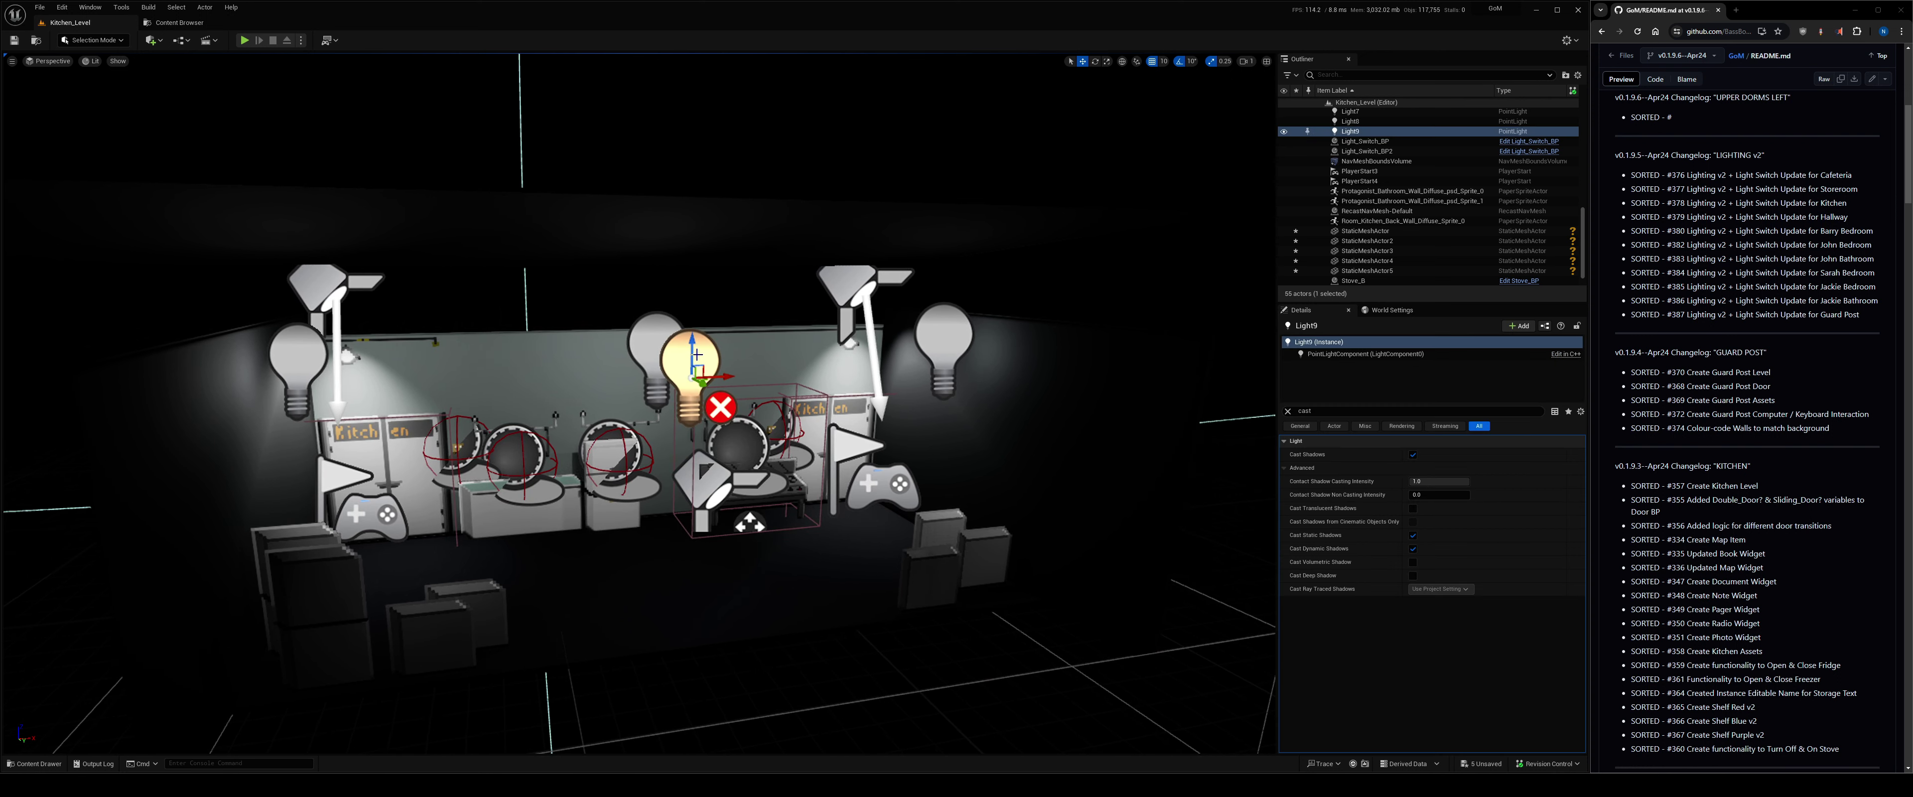
left_click(1412, 455)
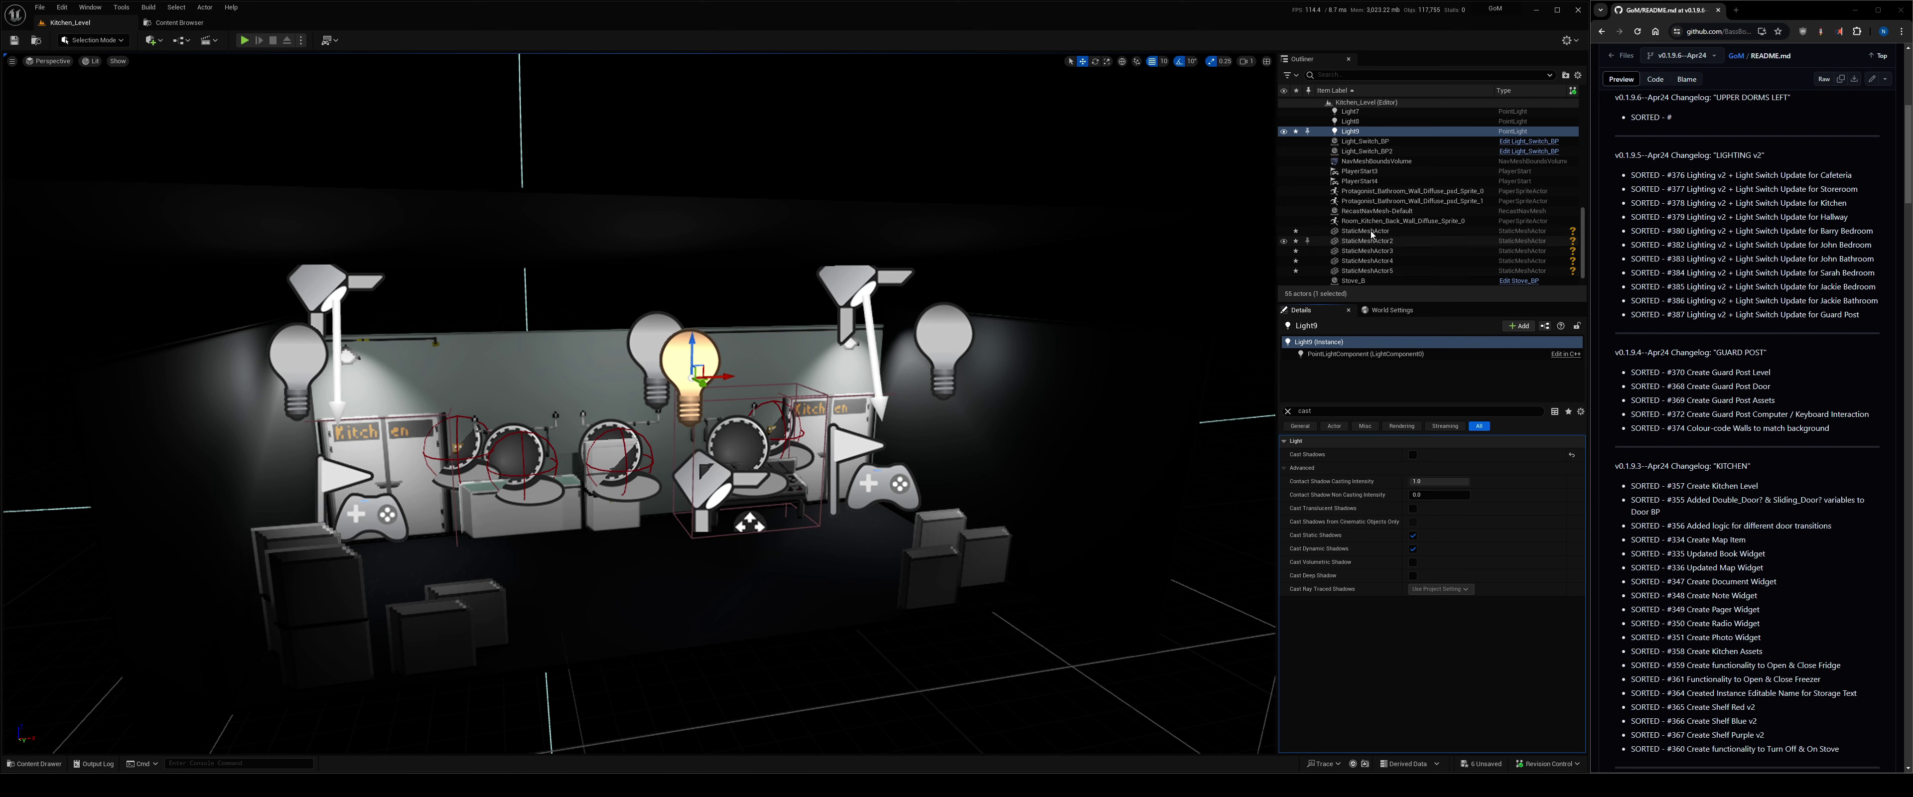
left_click(1356, 134)
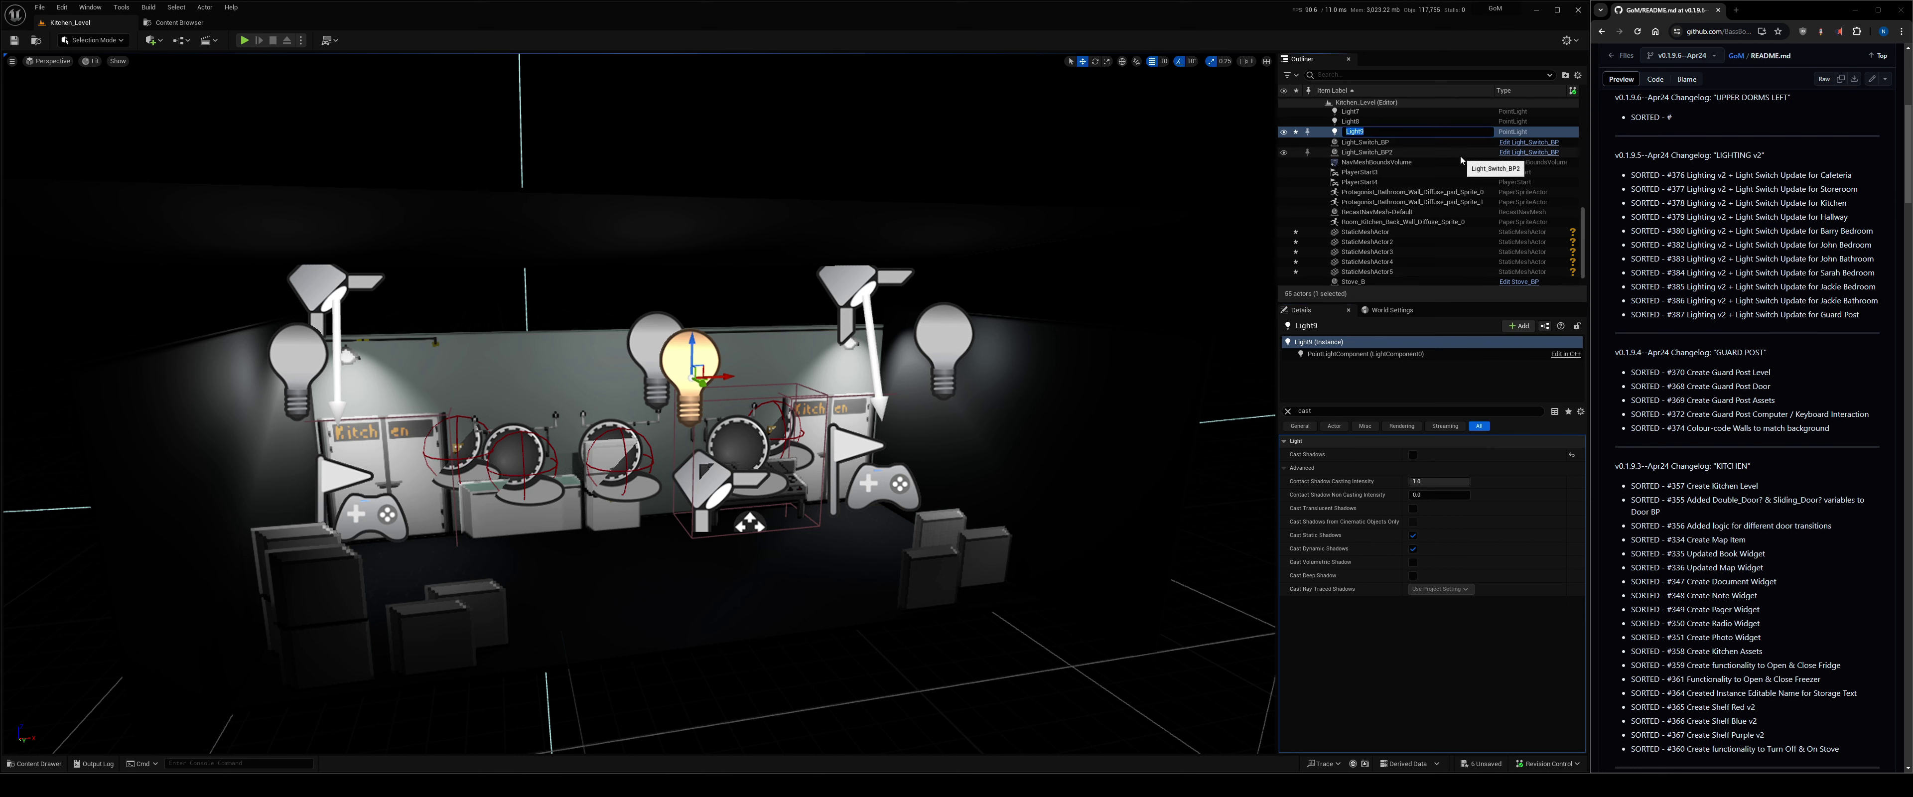
type("Ambient")
key("Return")
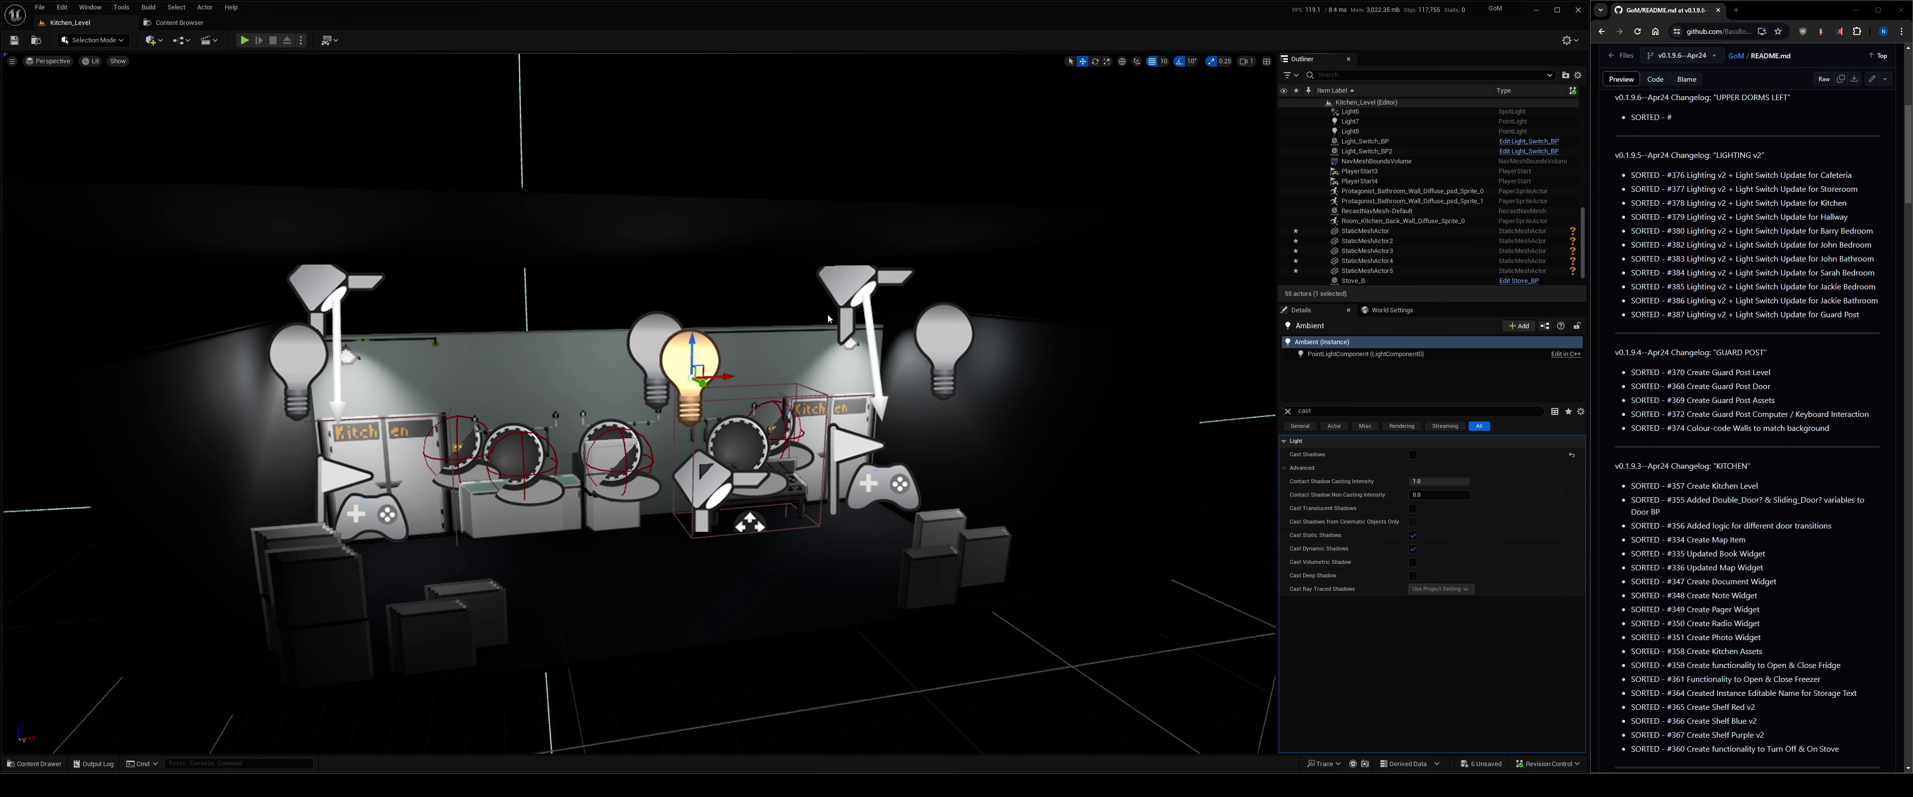
scroll(1230, 465, "up", 5)
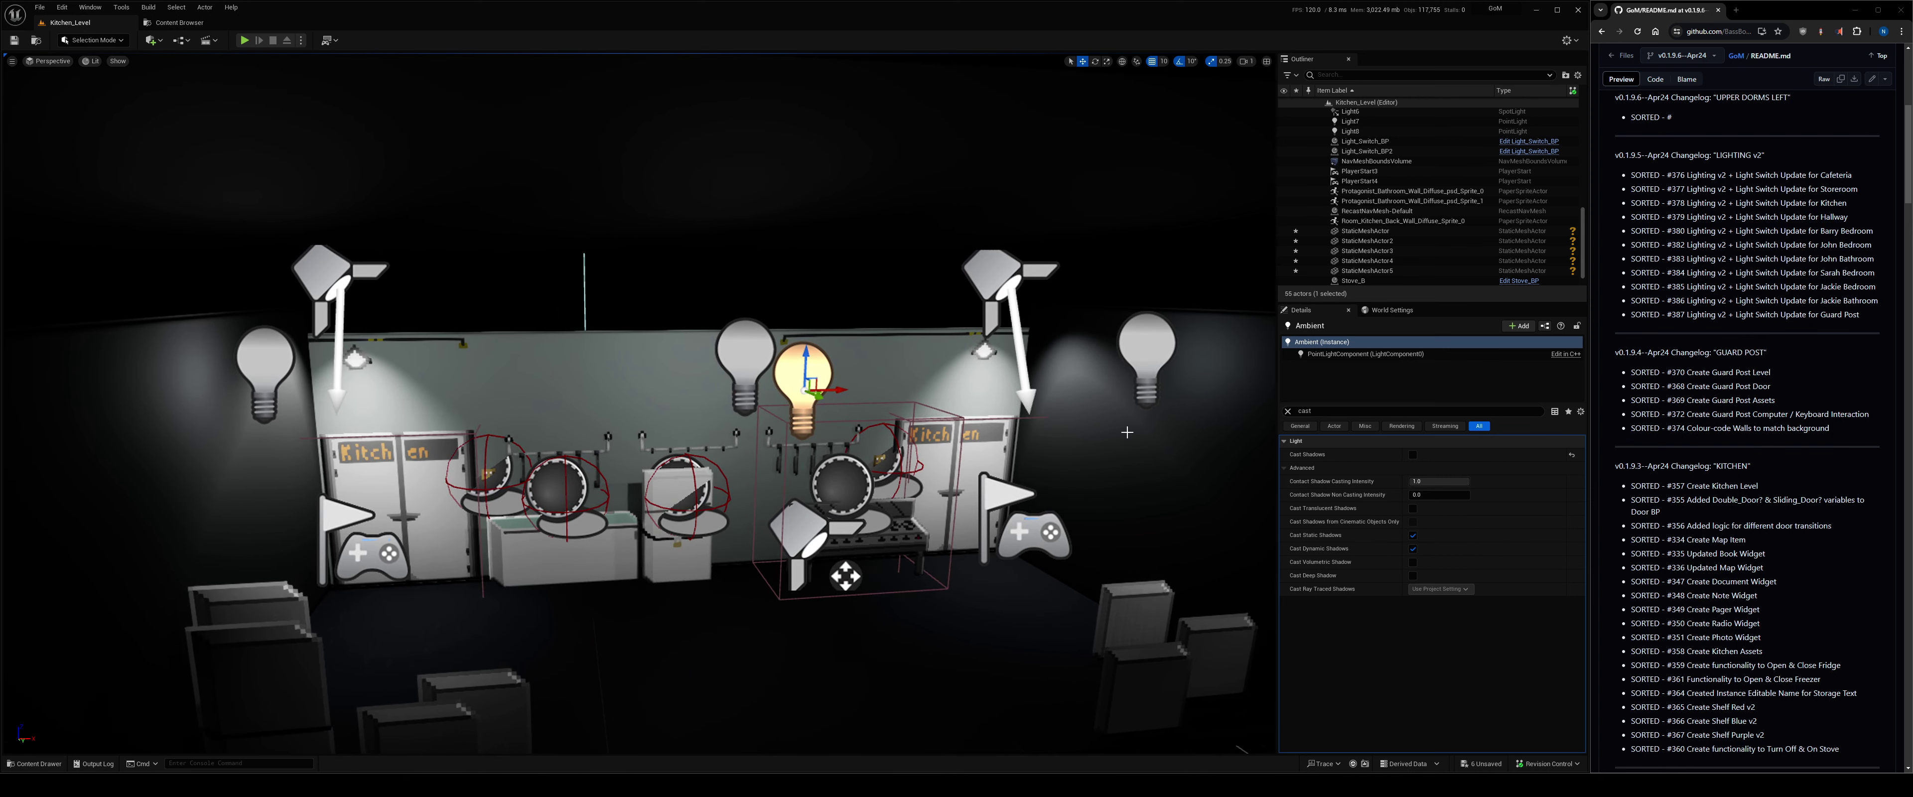
key("alt+p")
left_click(657, 401)
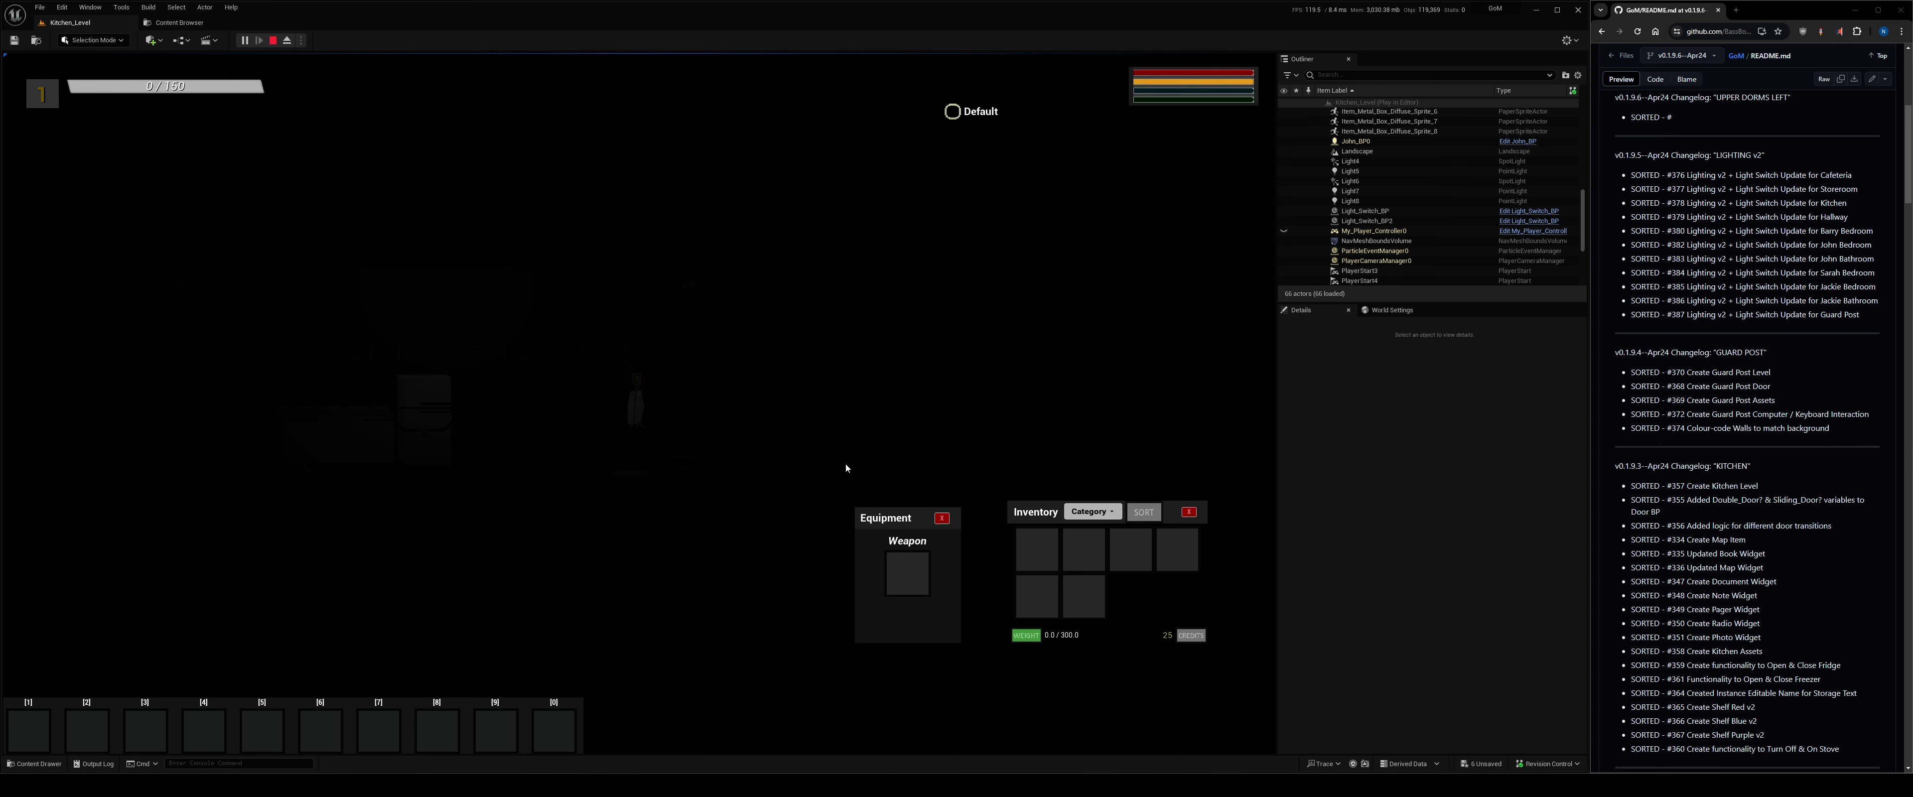
Walk past the fridge and freezer to the switch and turn the kitchen lights on.
key("w")
key("s")
key("w")
key("s")
key("w")
key("e")
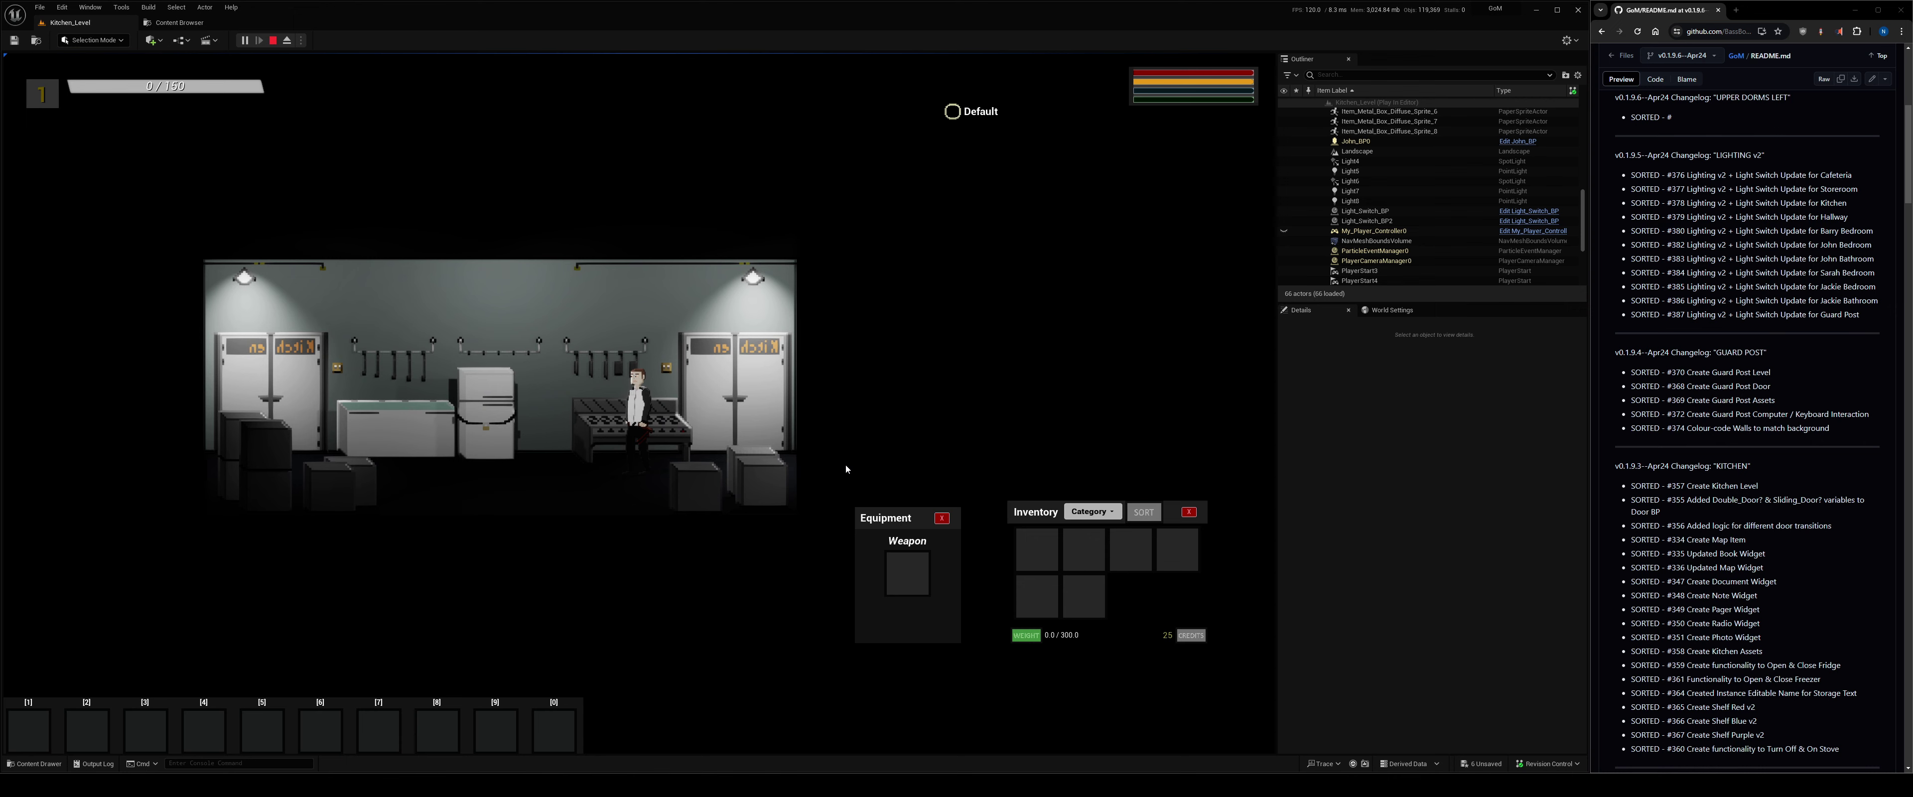
Turn the kitchen lights off, walk past the fridge in the dark, then stop play.
key("d")
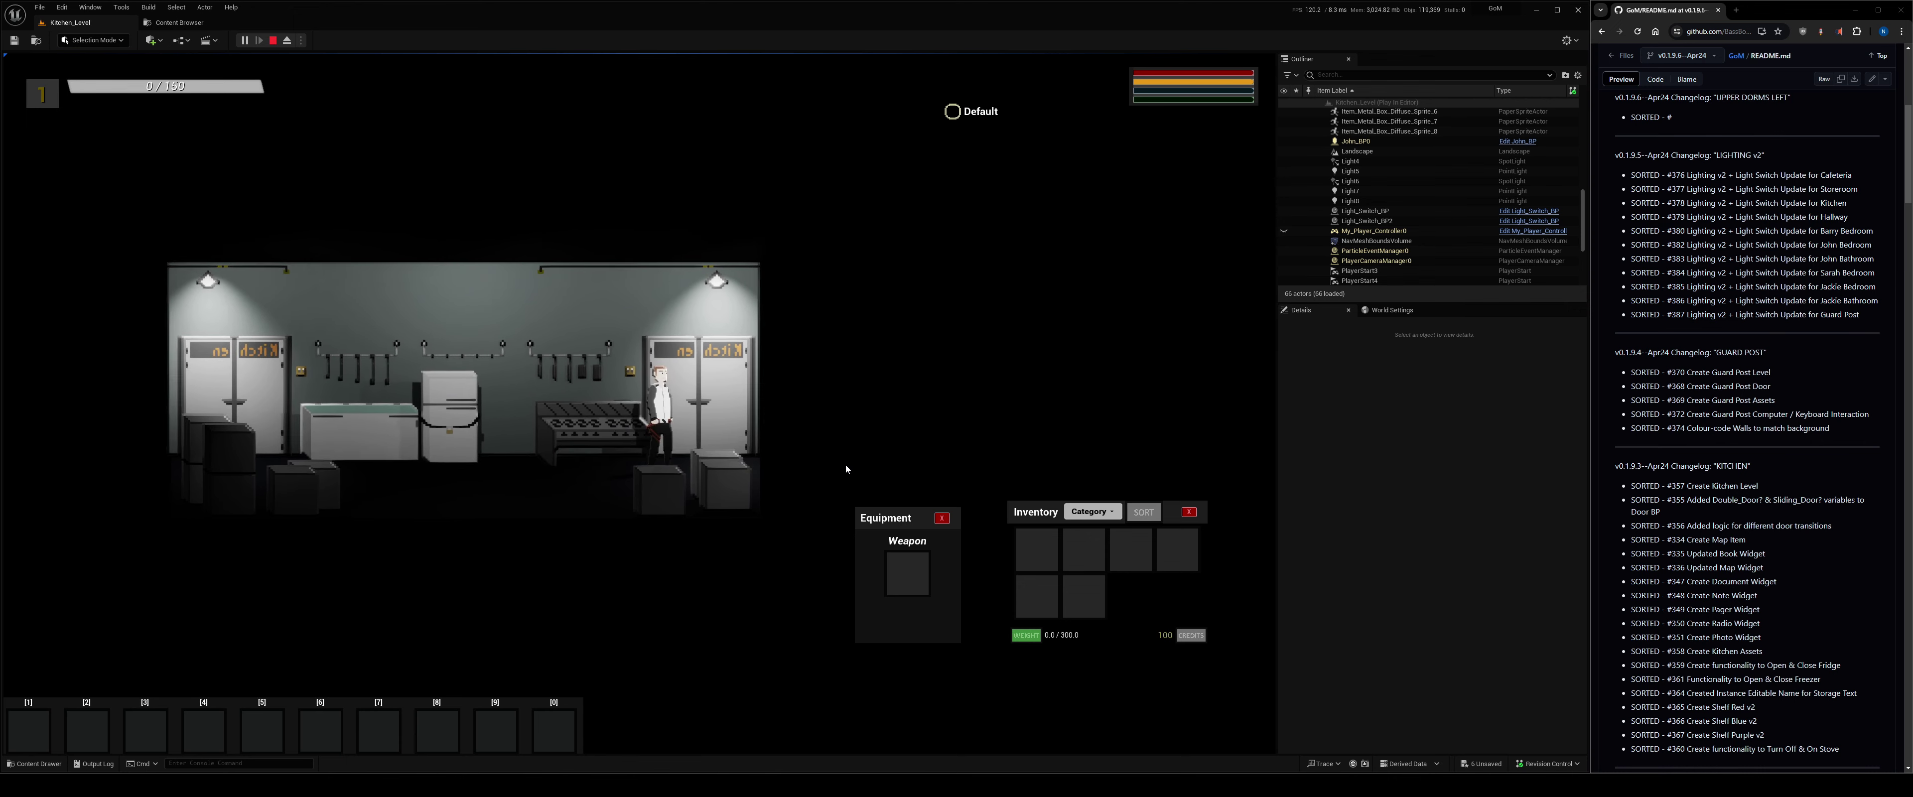
key("e")
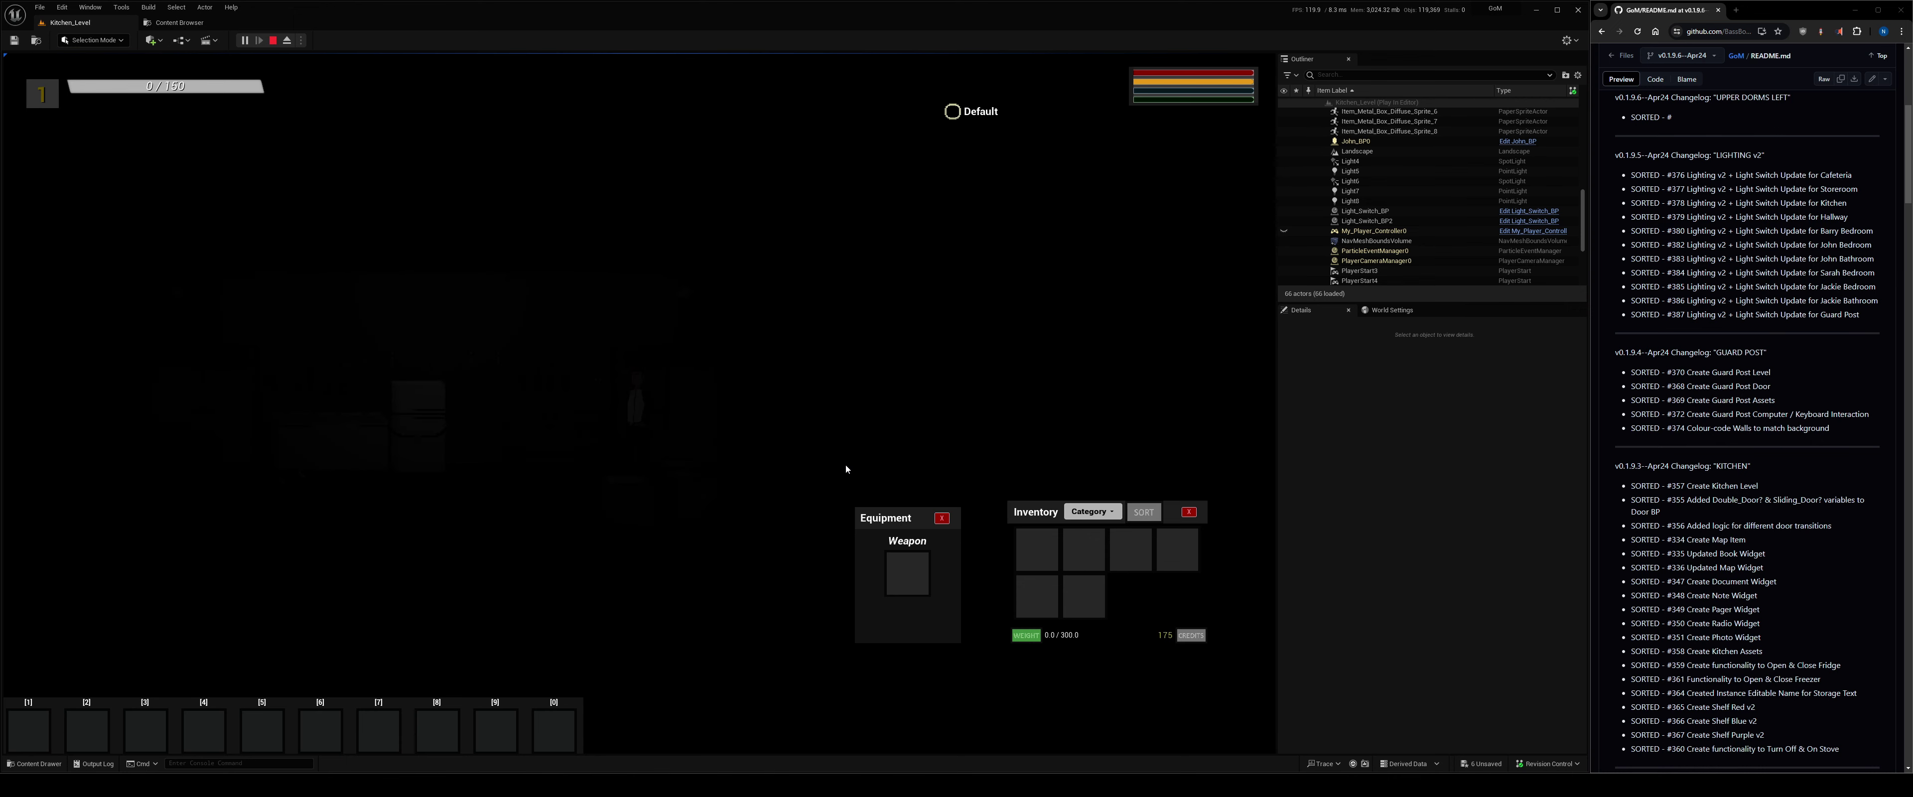
key("a")
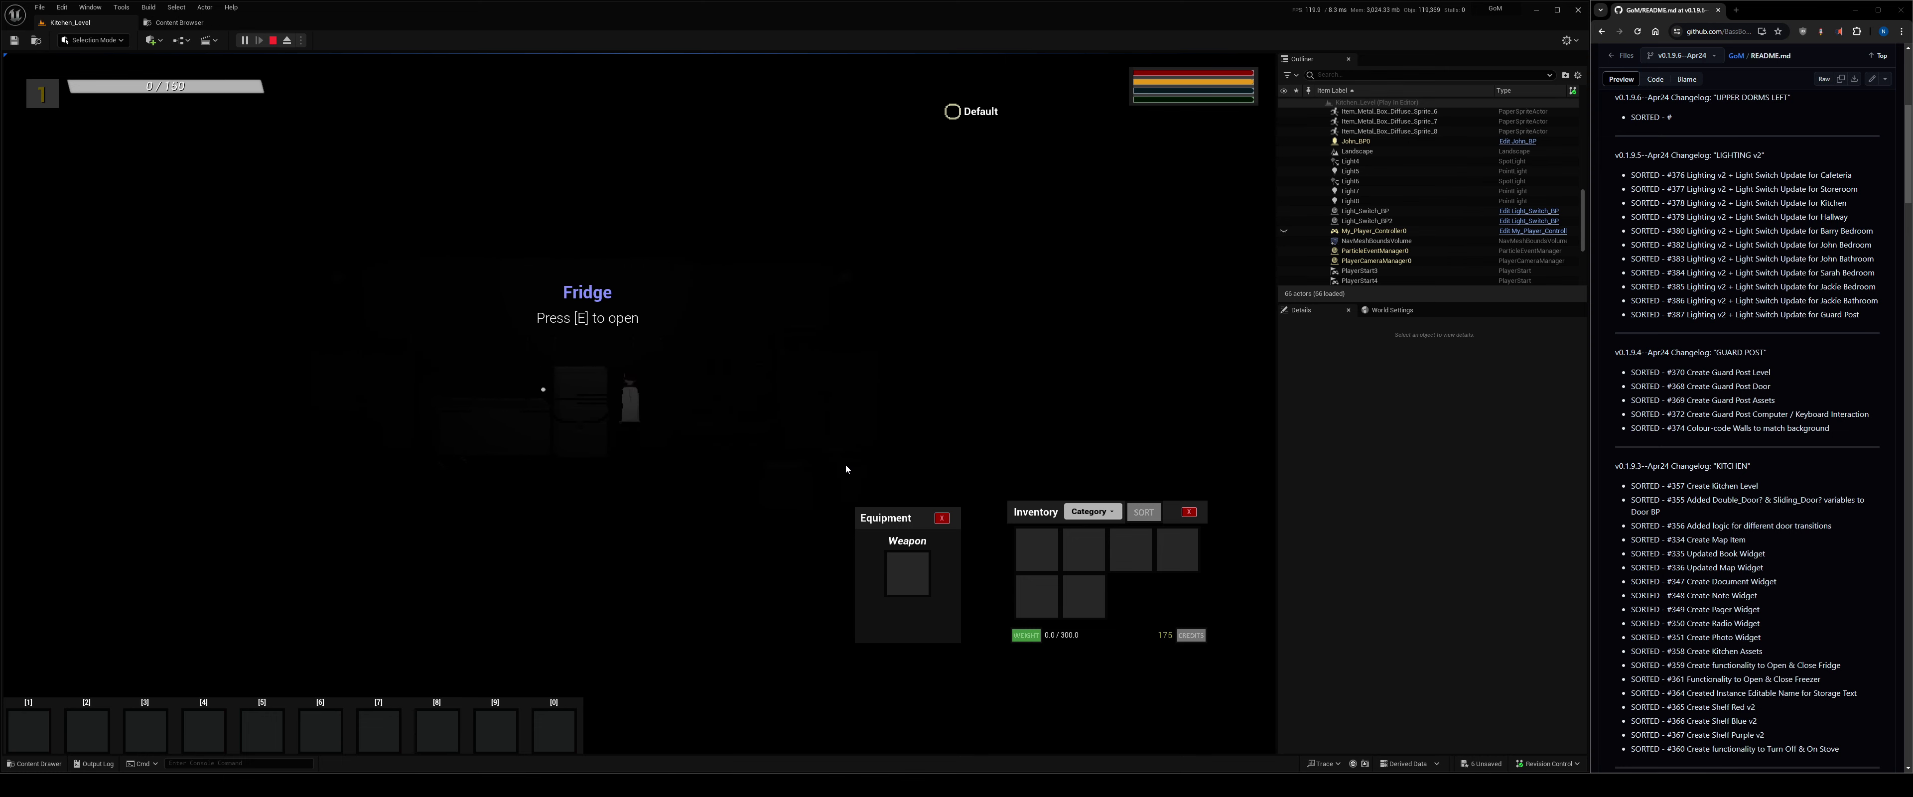
key("a")
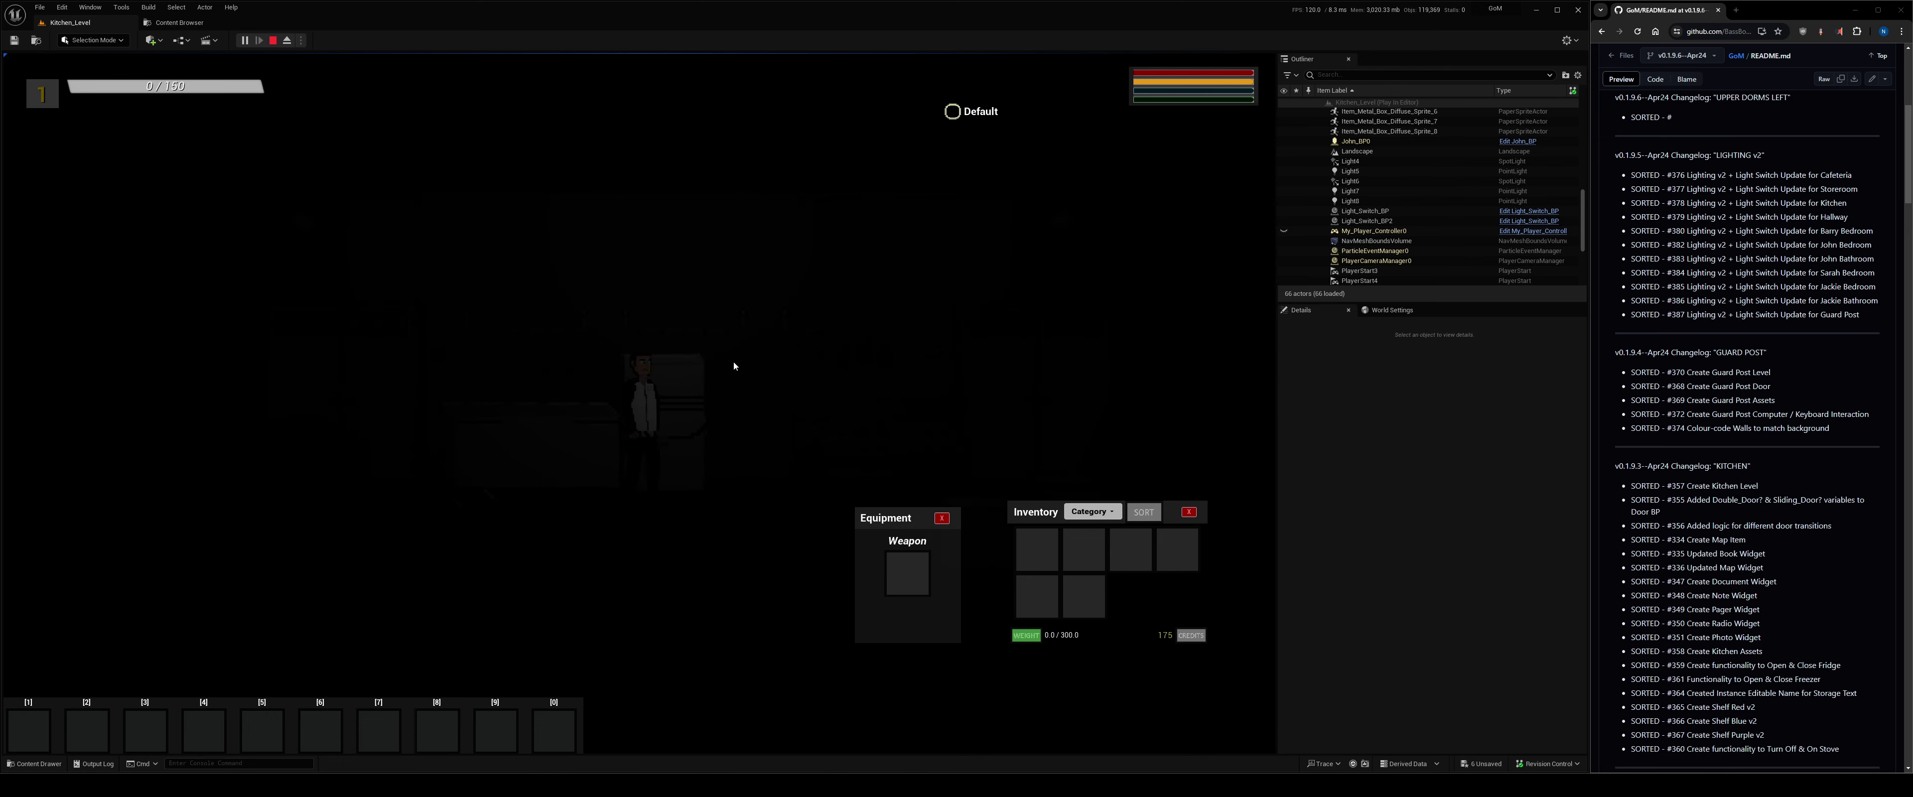
key("d")
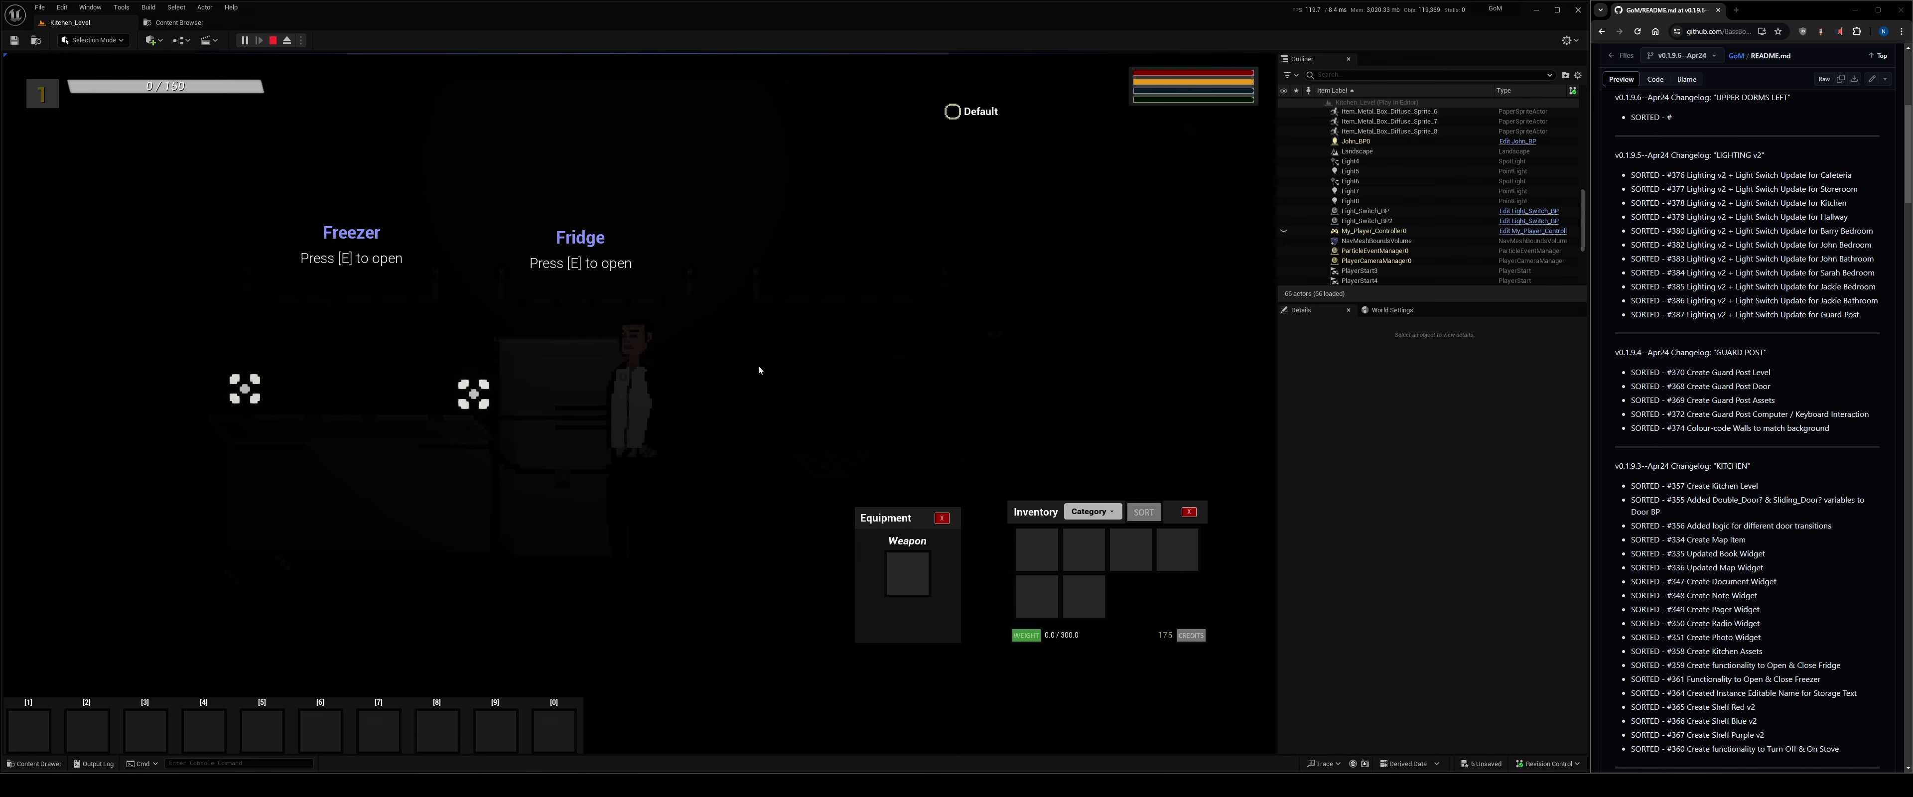
key("a")
key("a")
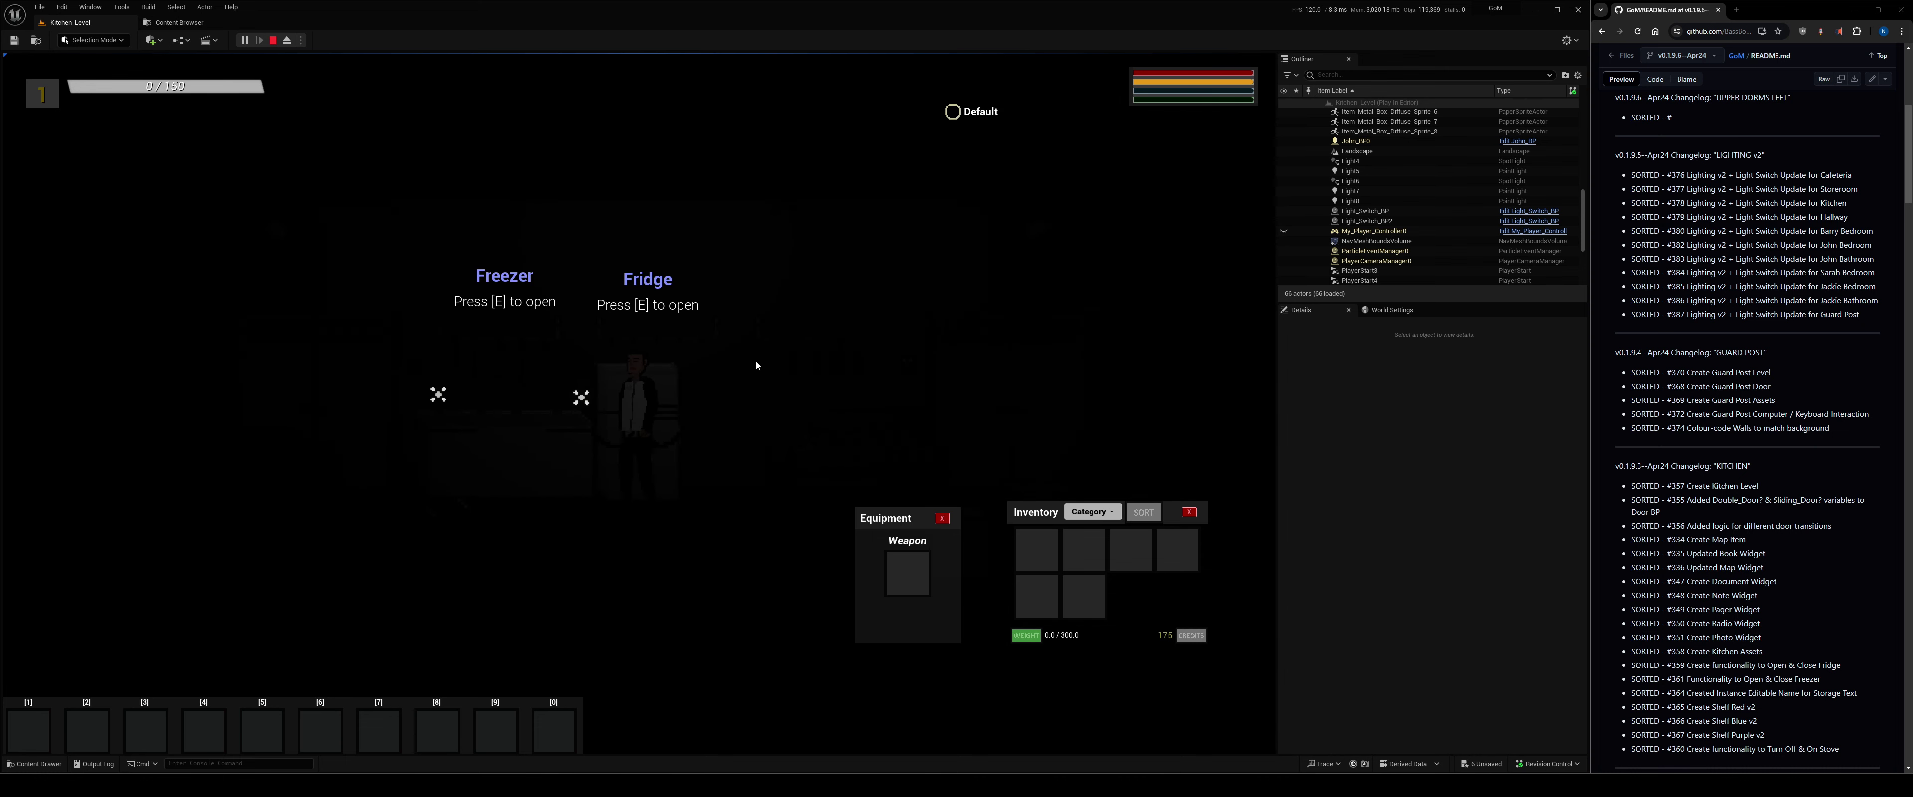
key("d")
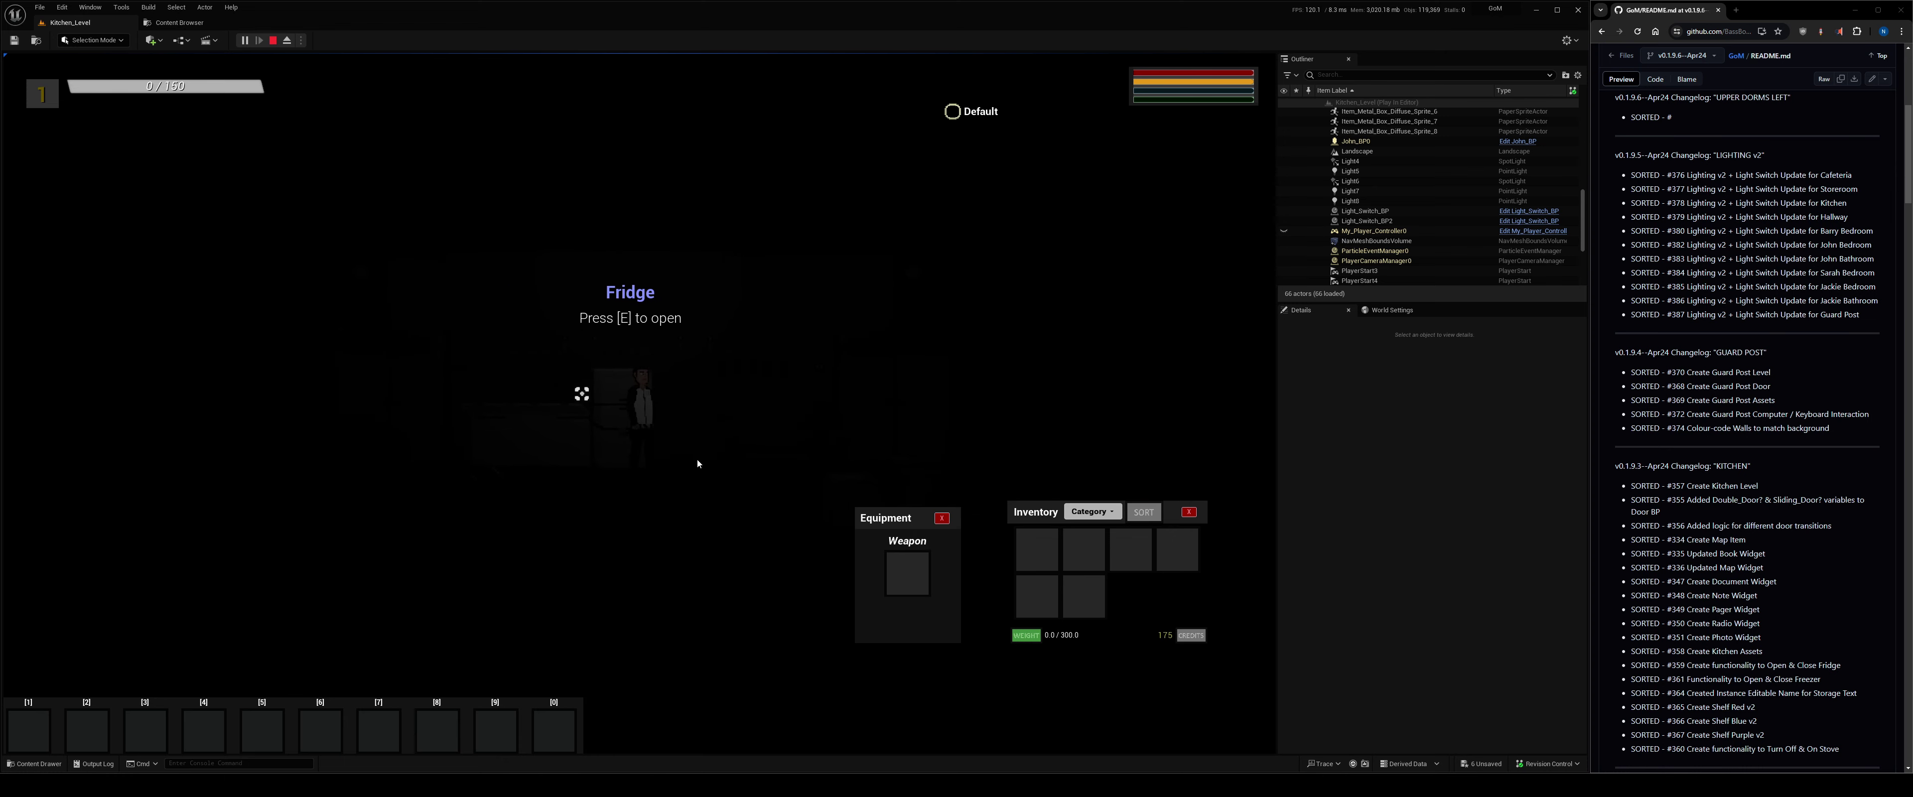
key("Escape")
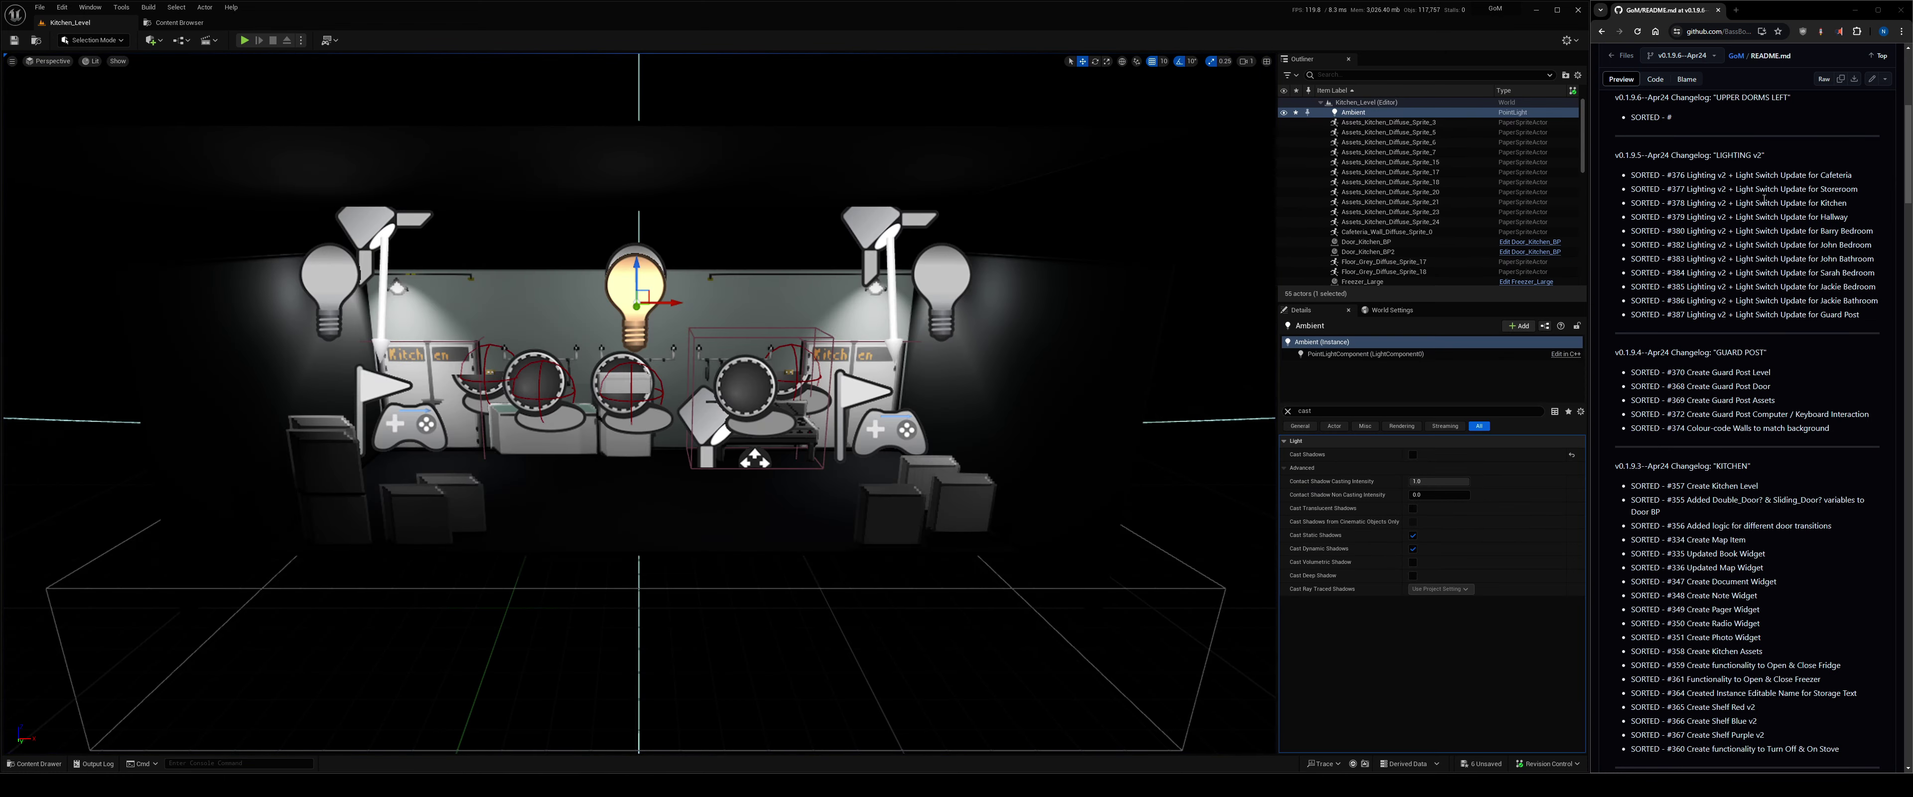
Highlight the #379 Hallway line in the Lighting v2 changelog.
left_click_drag(1860, 226, 1614, 226)
left_click(1875, 216)
left_click_drag(1865, 214, 1619, 214)
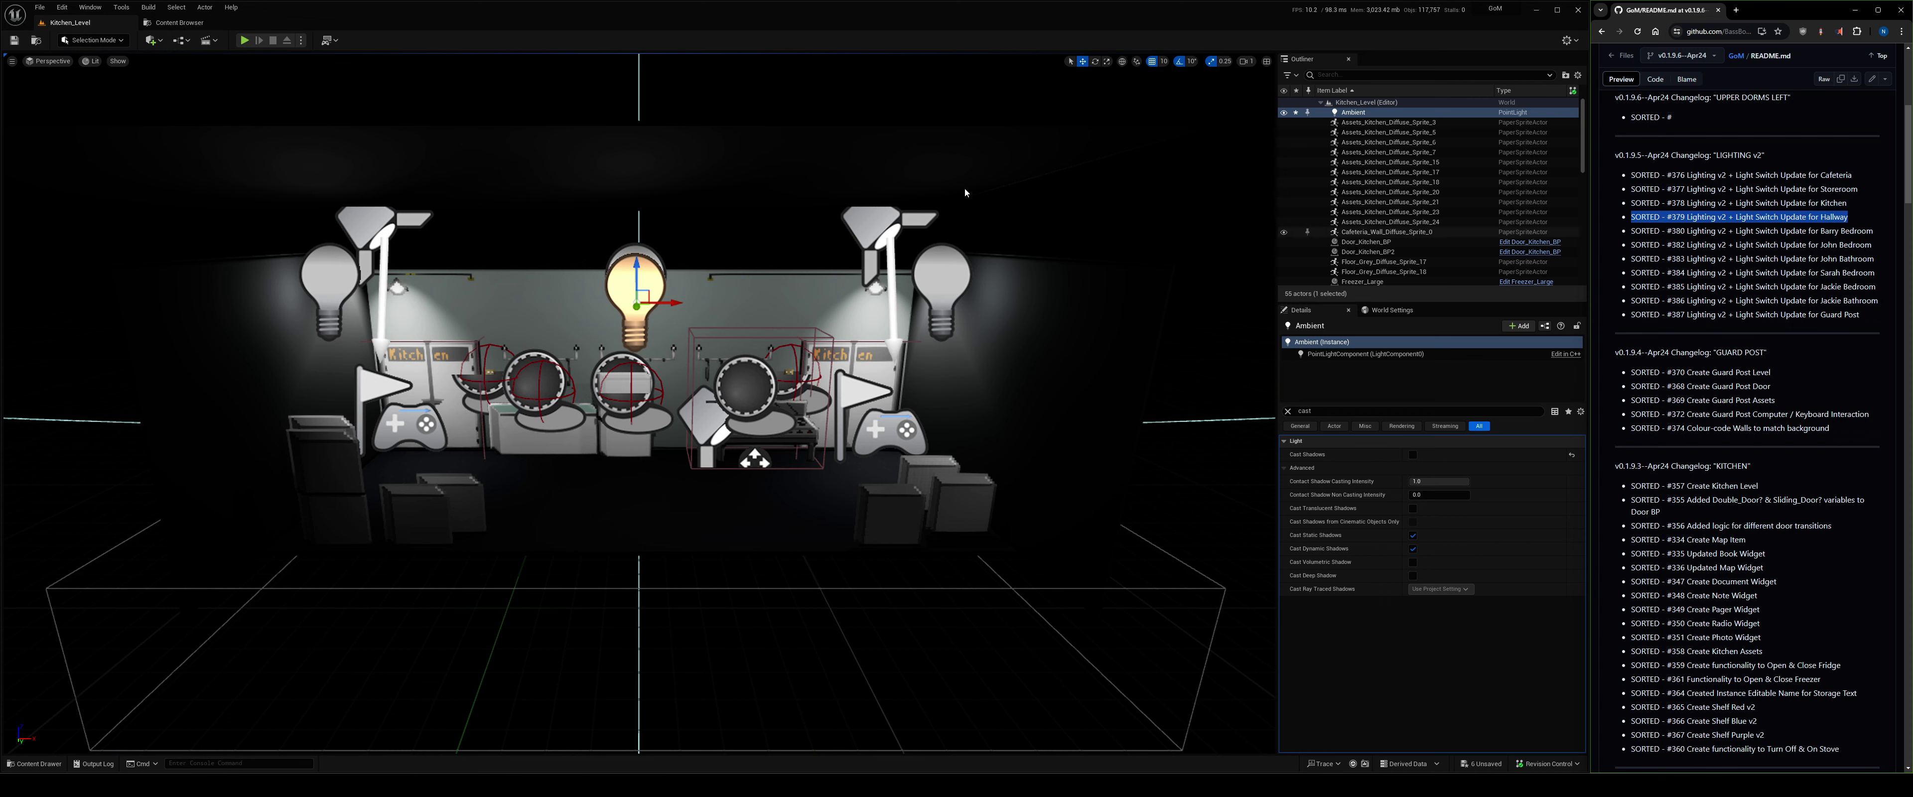
Open Hallway_Level from the Levels folder, choosing Save Selected for pending content.
left_click(200, 26)
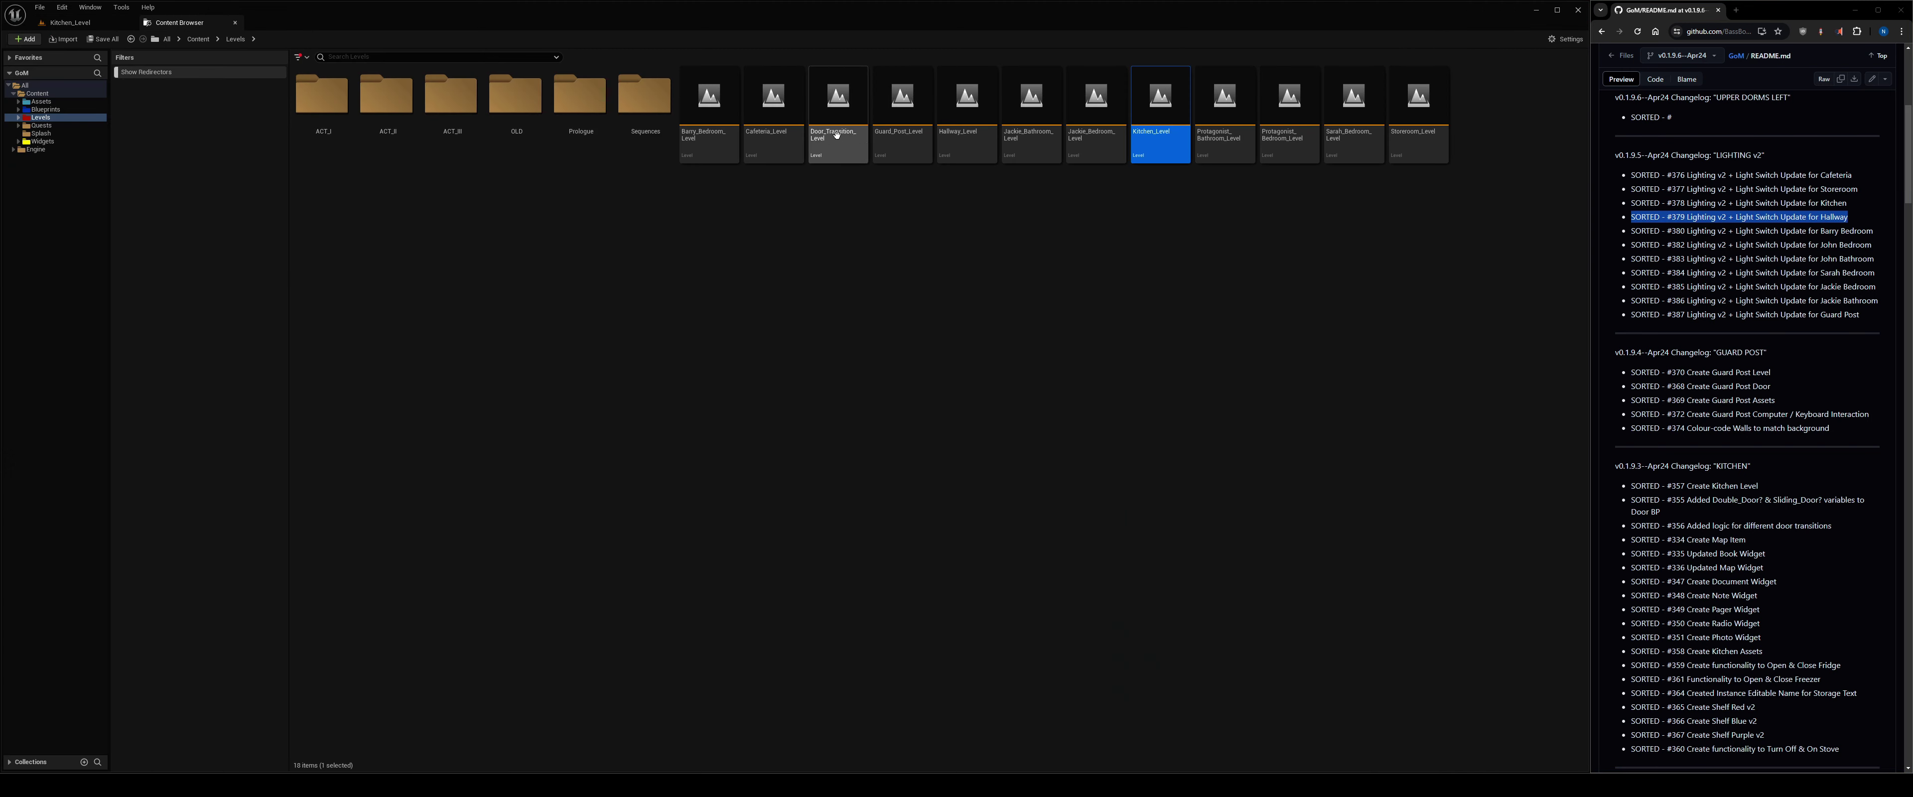
double_click(953, 117)
left_click(985, 504)
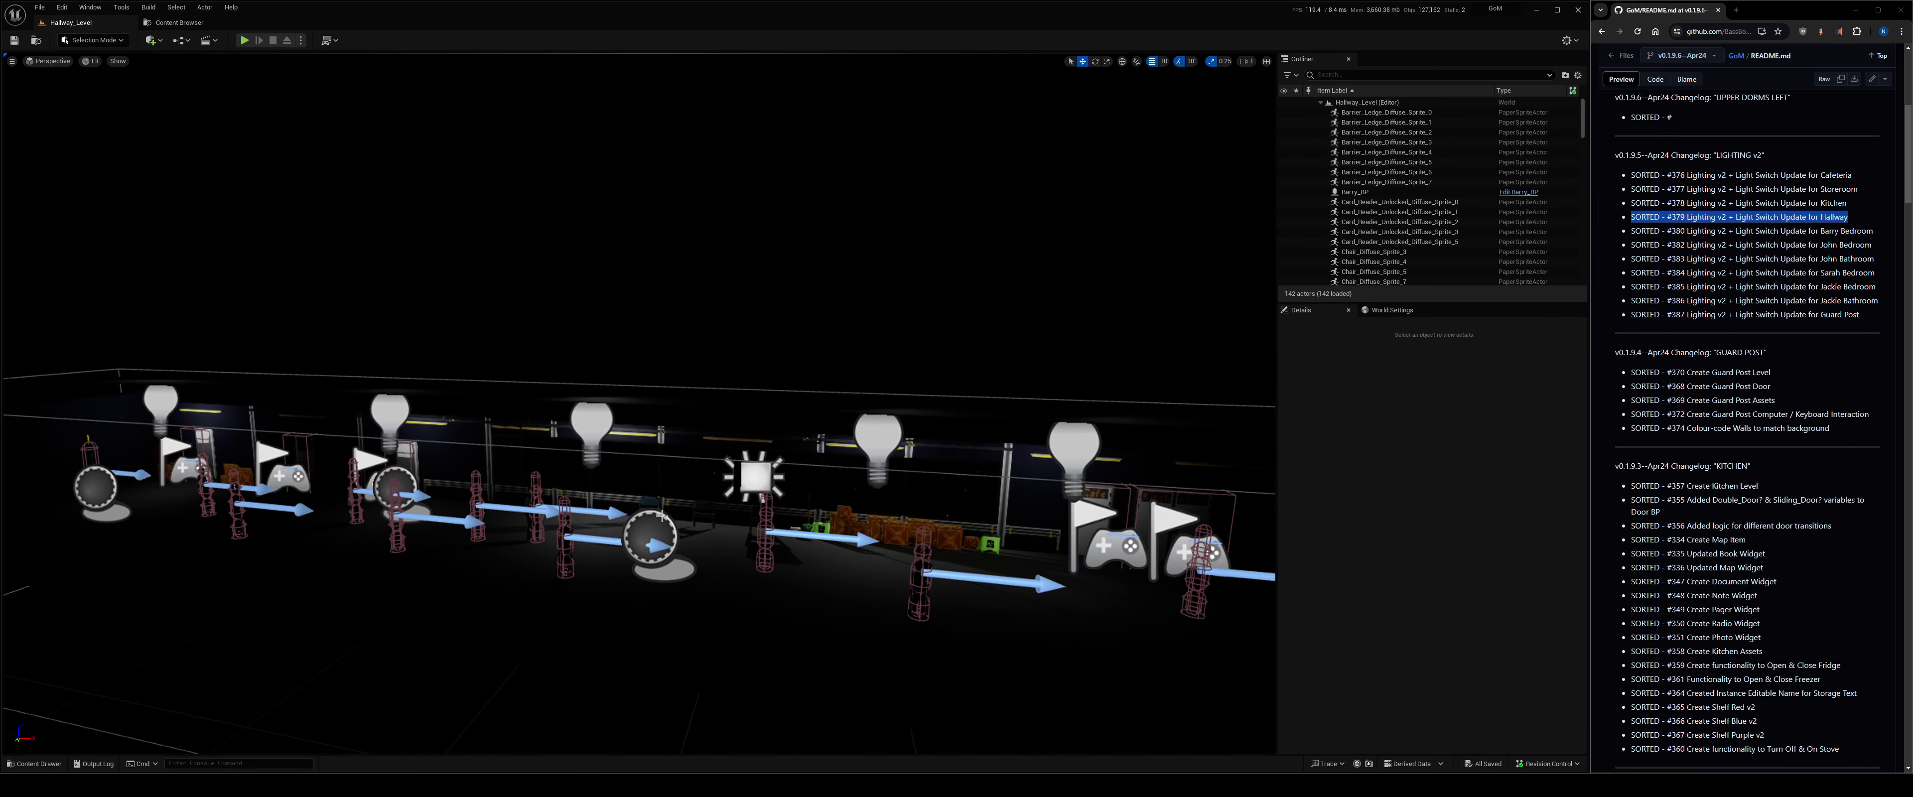
Fly down the hallway, toggling Game View, and select RectLight2 to frame its light range.
key("g")
right_click_drag(661, 515, 648, 544)
key("g")
key("g")
key("g")
right_click_drag(753, 507, 752, 506)
left_click(837, 426)
right_click_drag(837, 426, 837, 426)
right_click_drag(840, 375, 840, 374)
Select and frame RectLight by the hallway lamps, then start Play In Editor with Alt+P.
left_click(539, 435)
key("f")
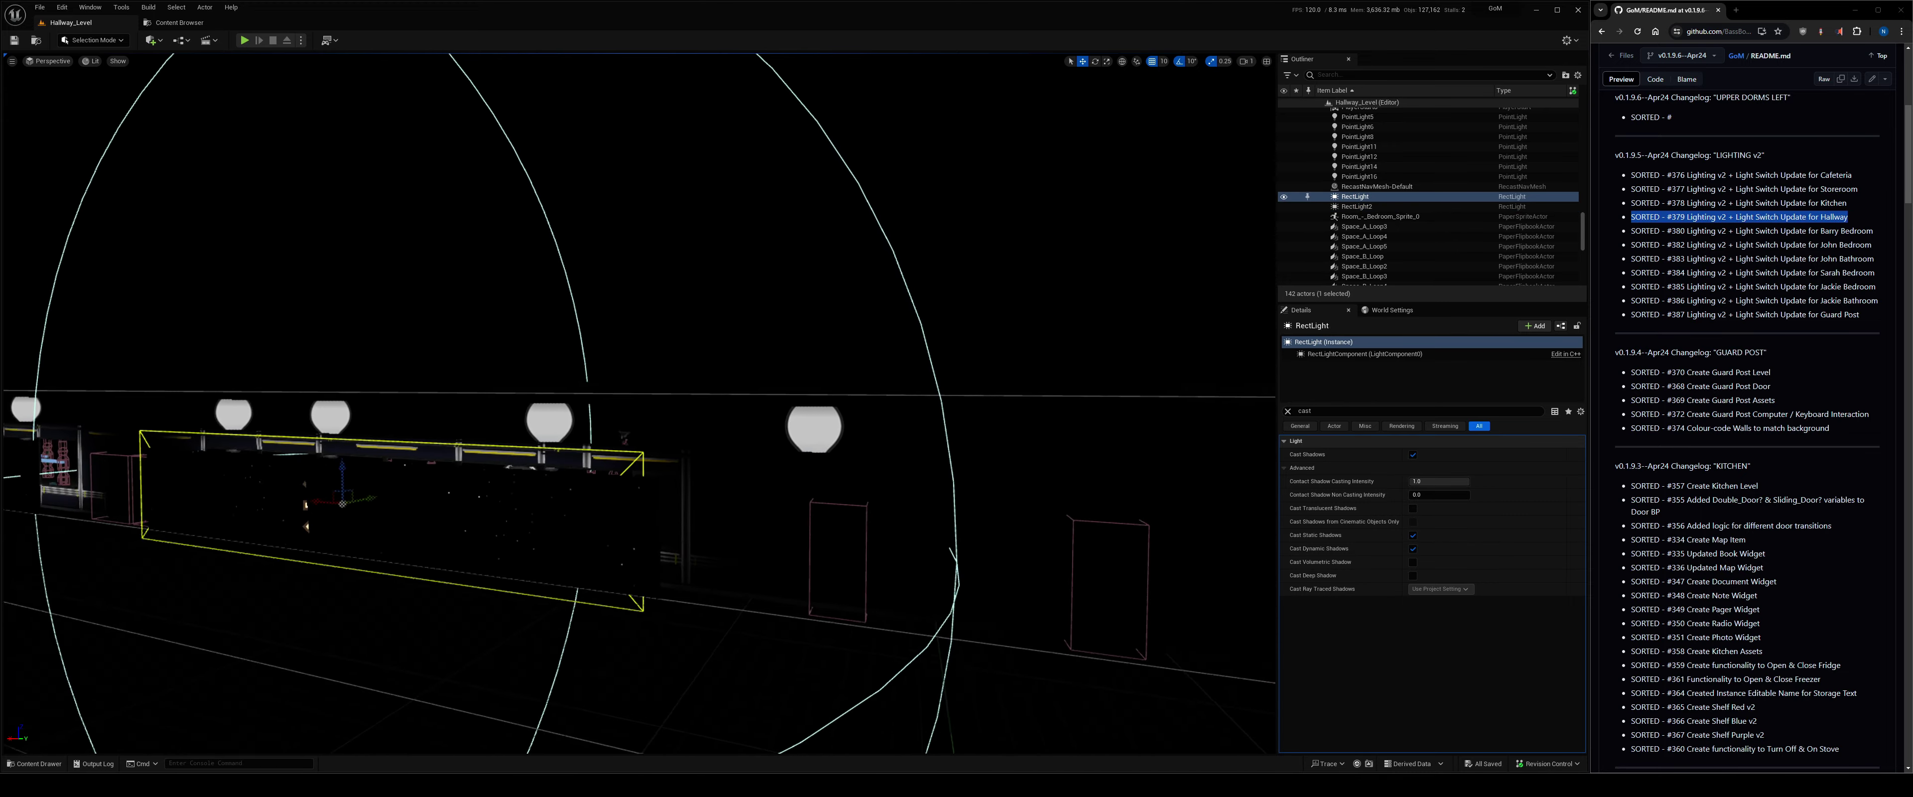
right_click_drag(539, 435, 539, 435)
right_click_drag(548, 374, 548, 375)
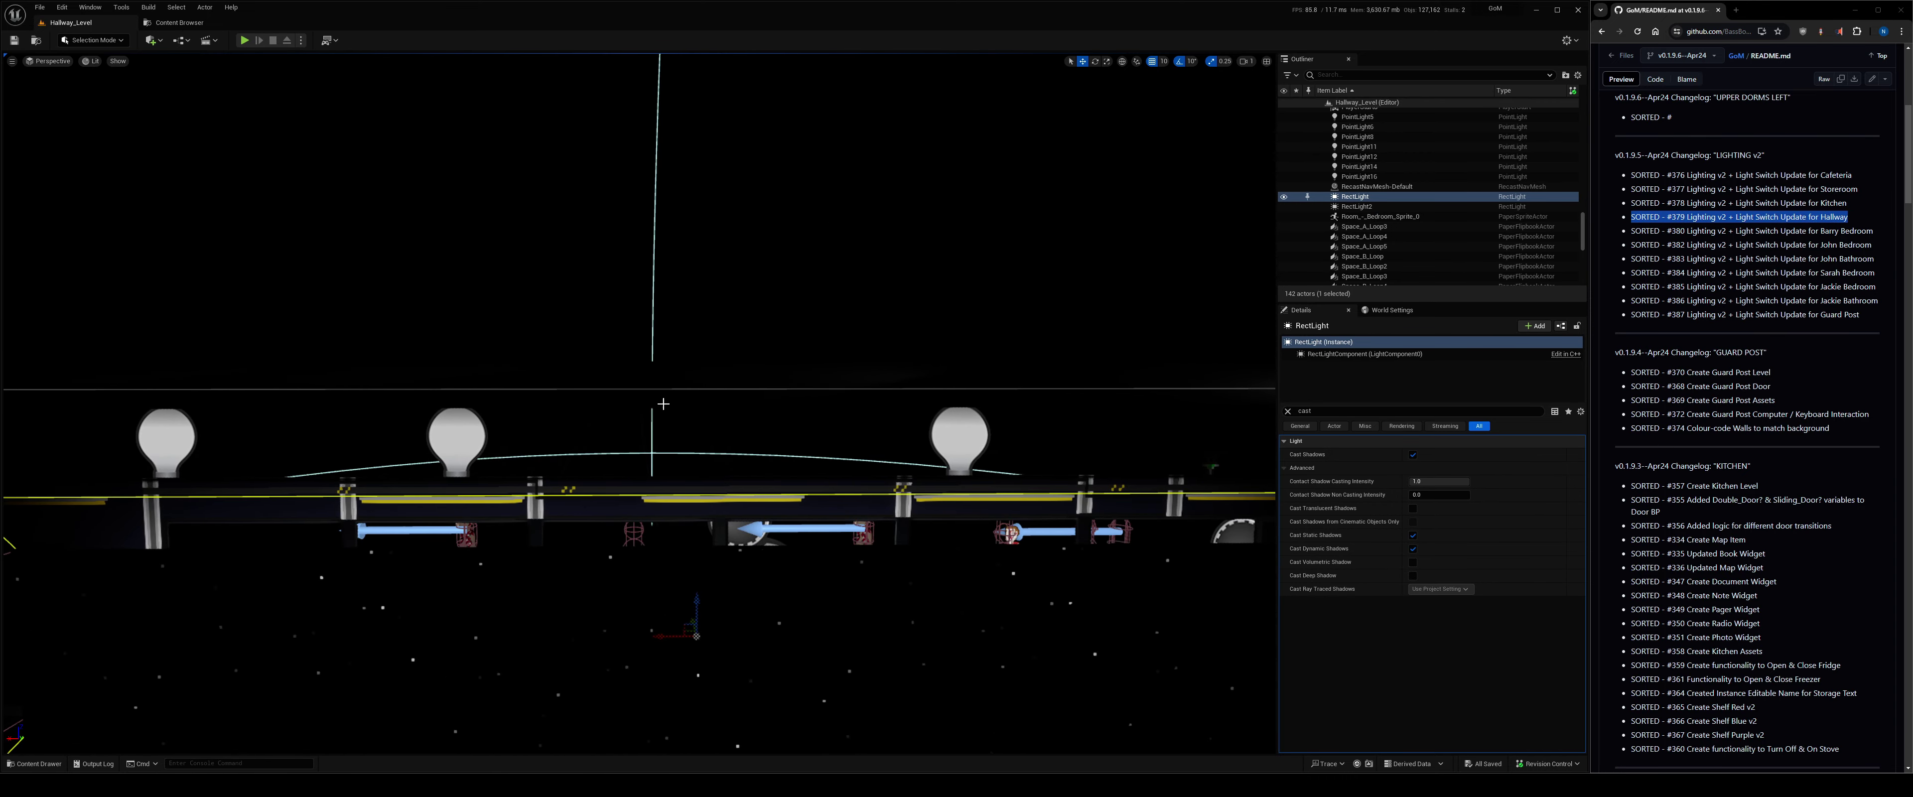
key("alt+p")
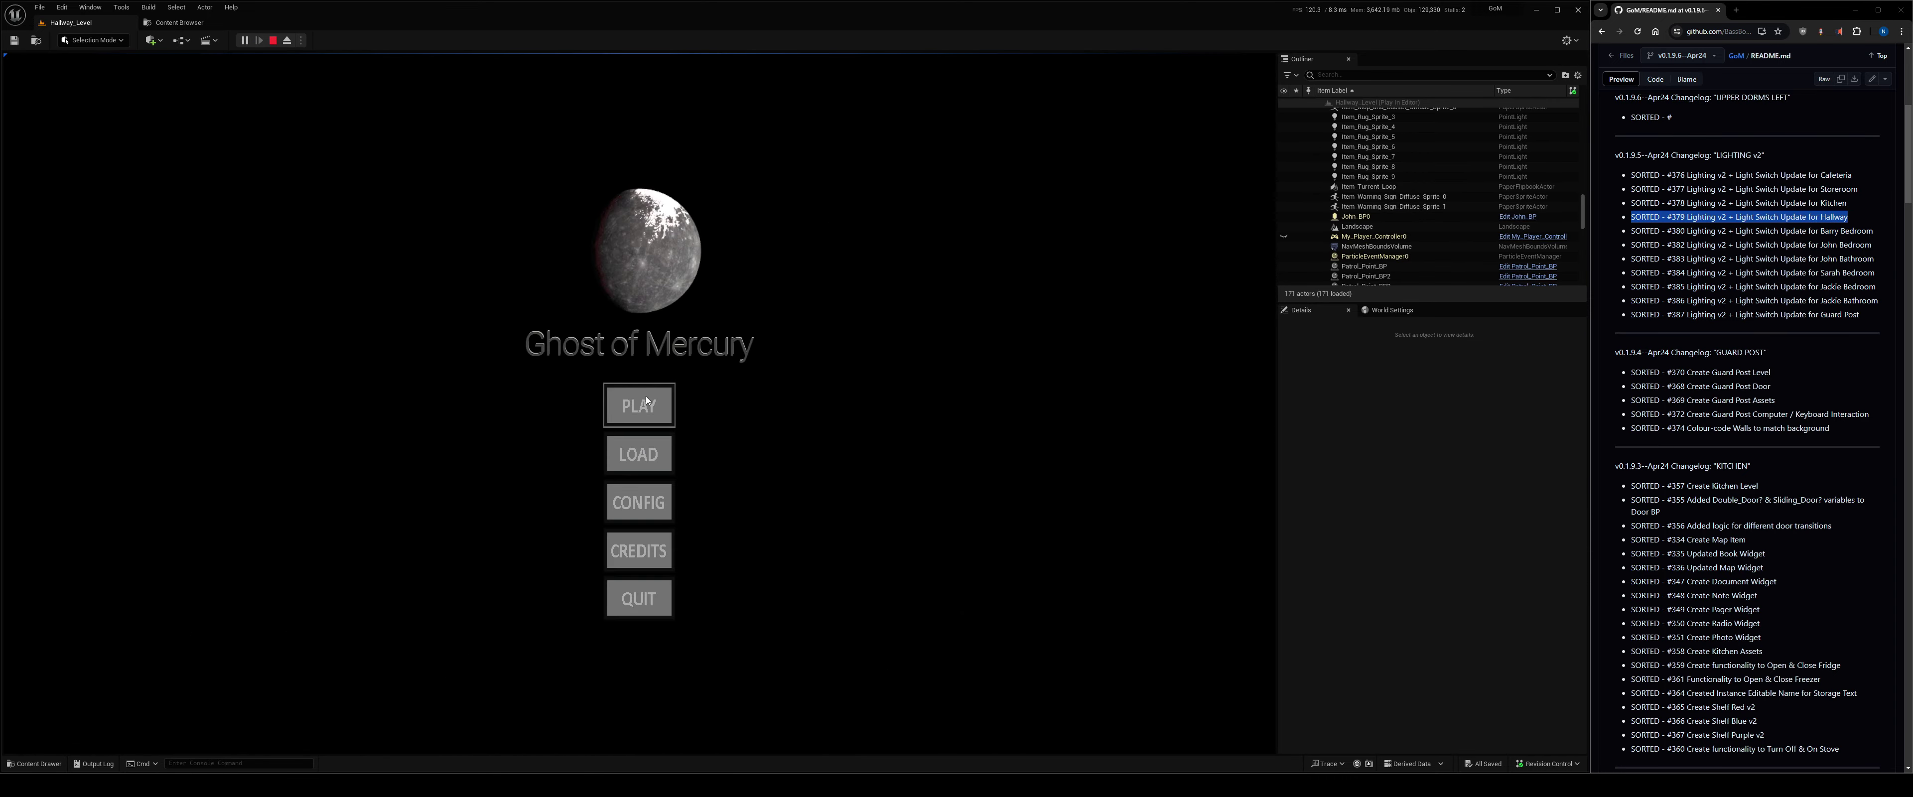
Start the hallway game from the Ghost of Mercury main menu's PLAY button.
left_click(646, 401)
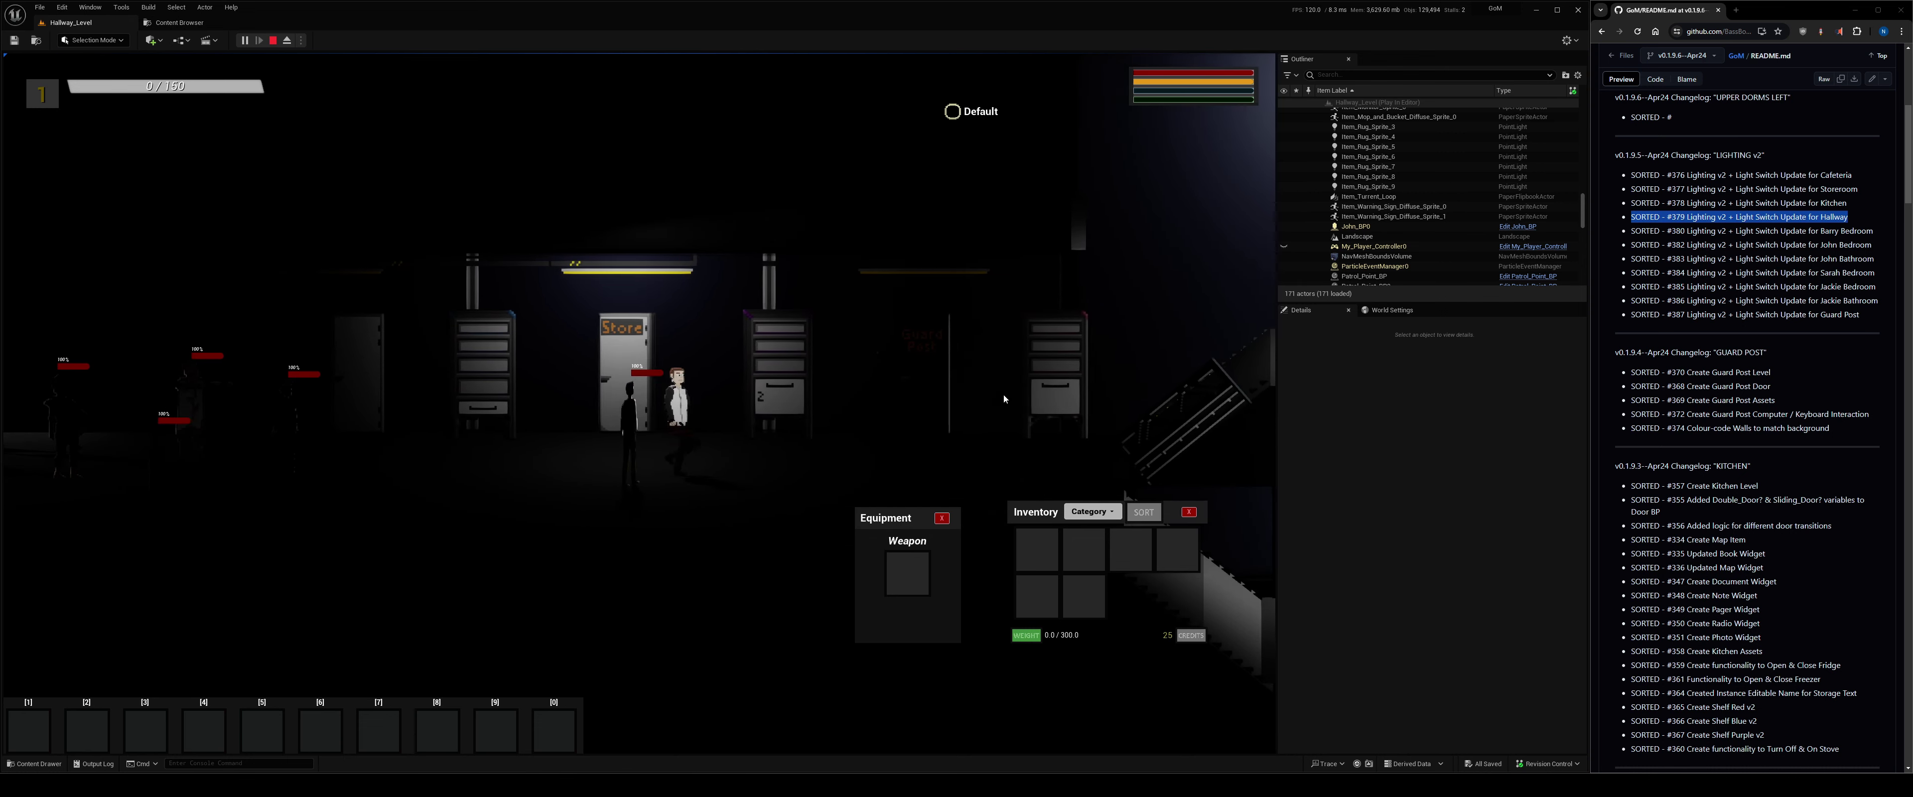
Walk the player right across the hallway, stairs and catwalks, then stop the play session.
key("d")
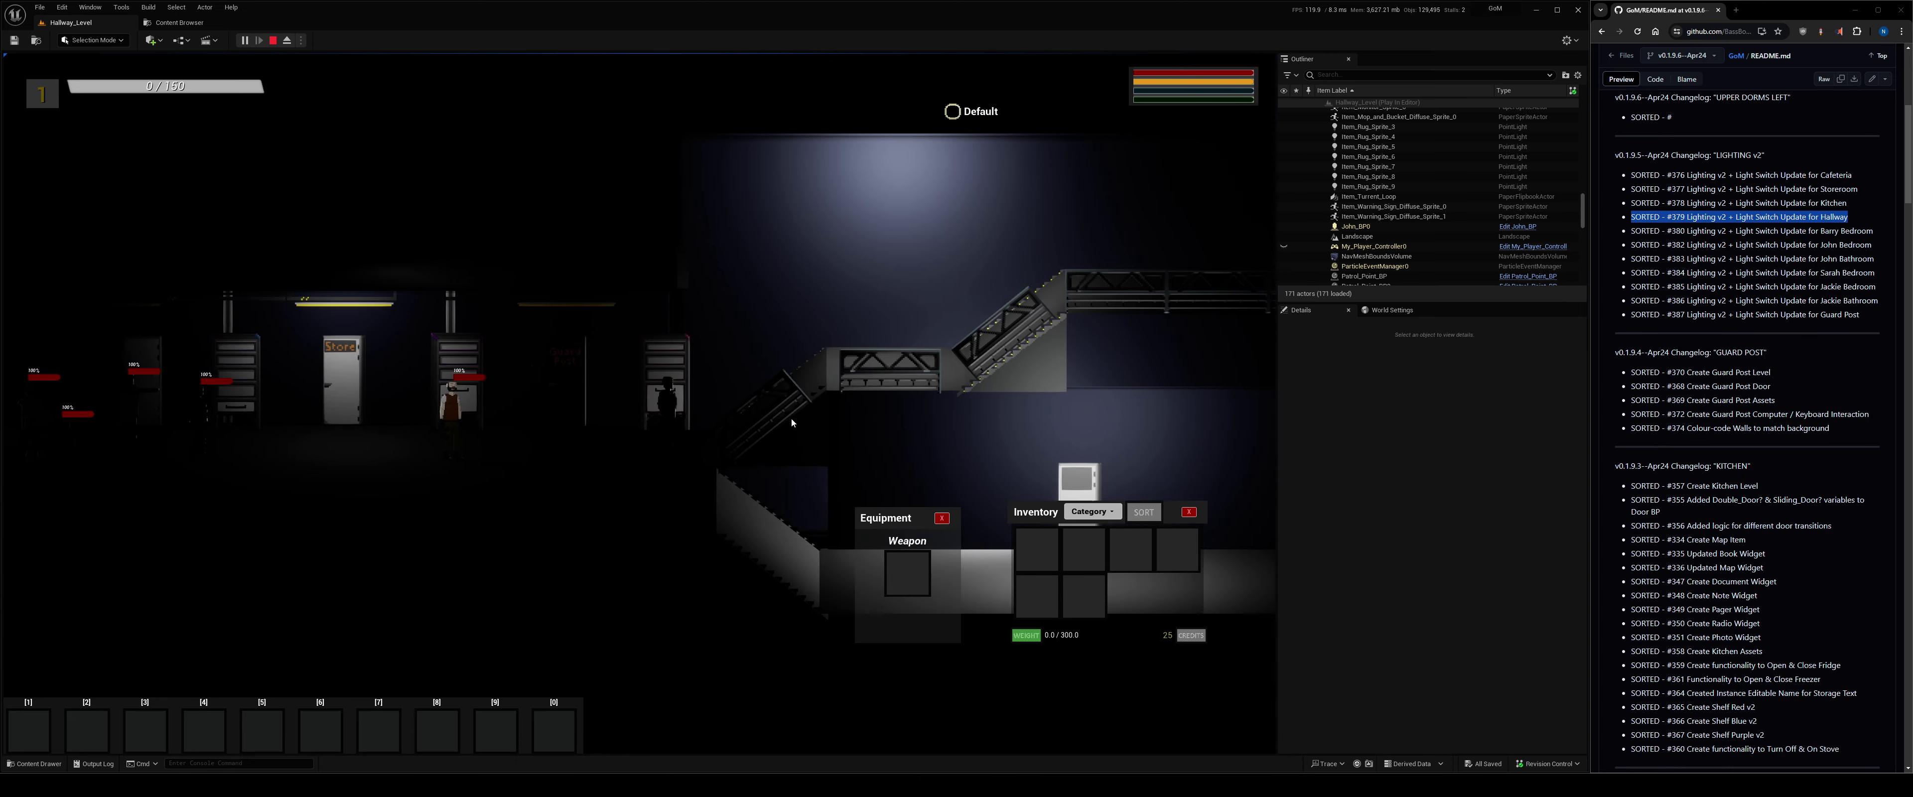
key("d")
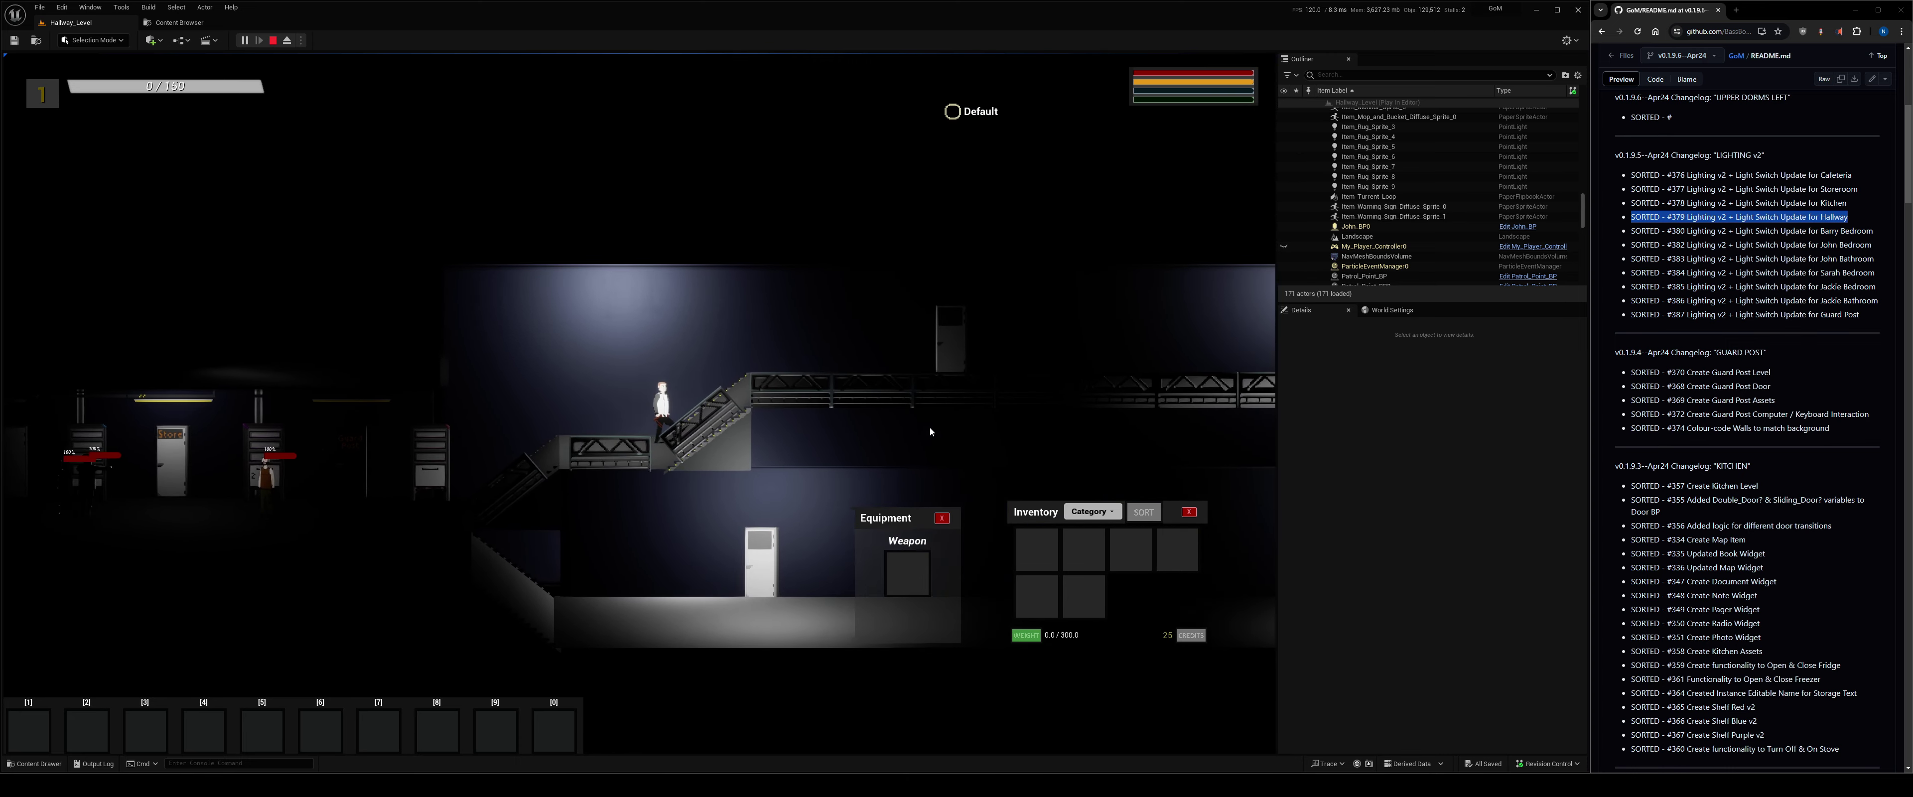
key("d")
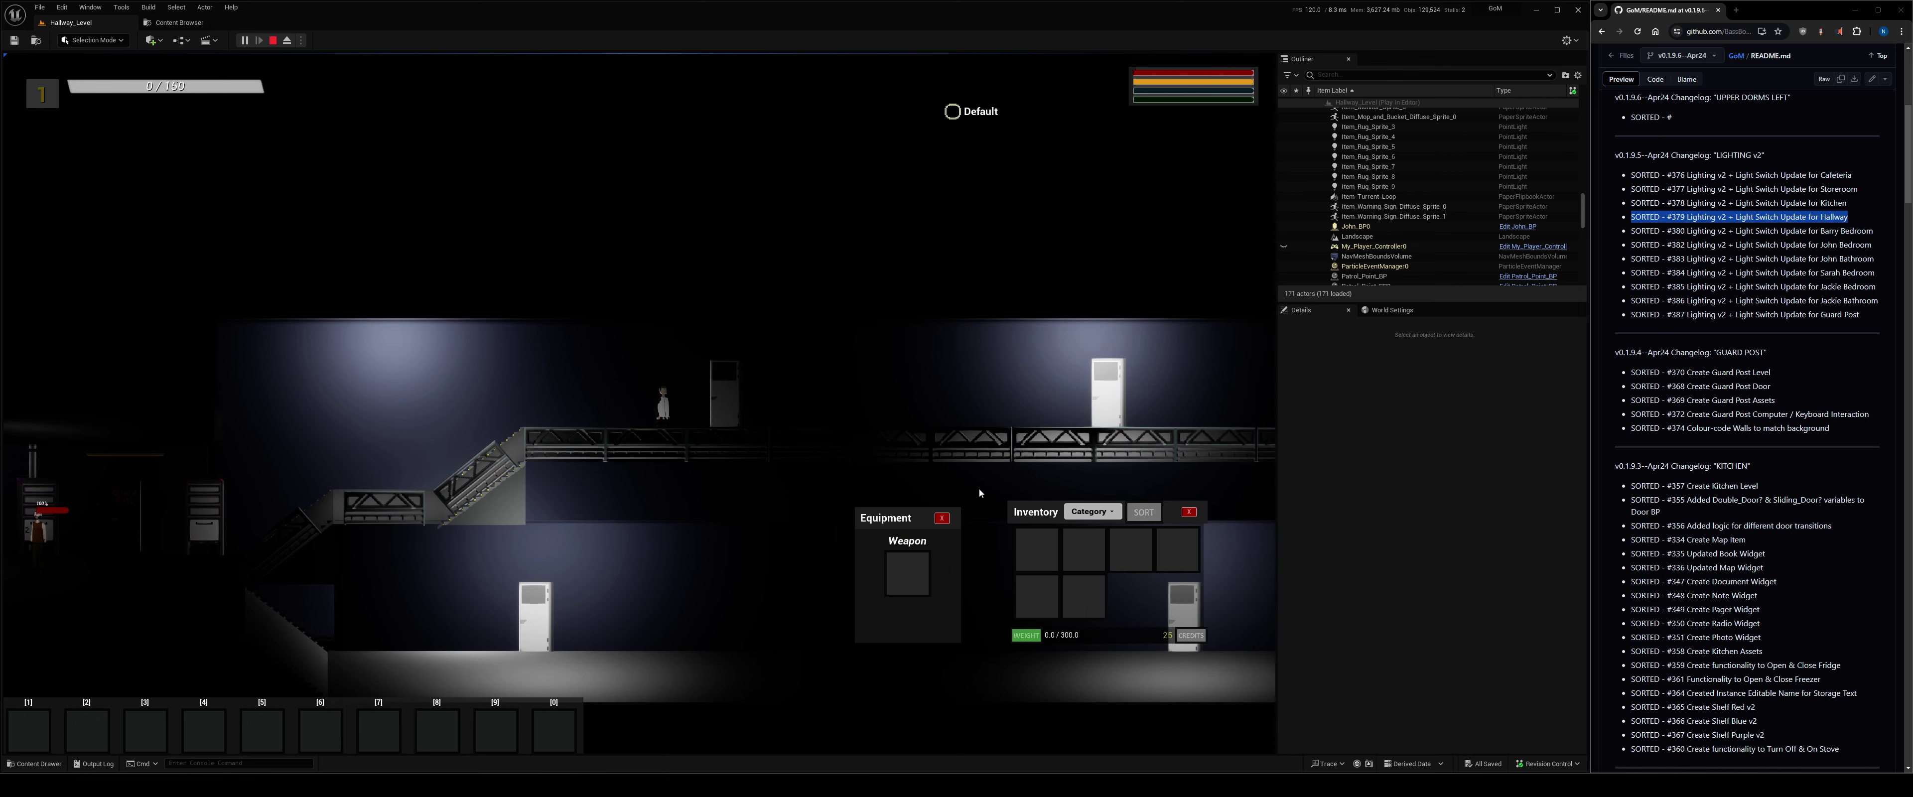
key("d")
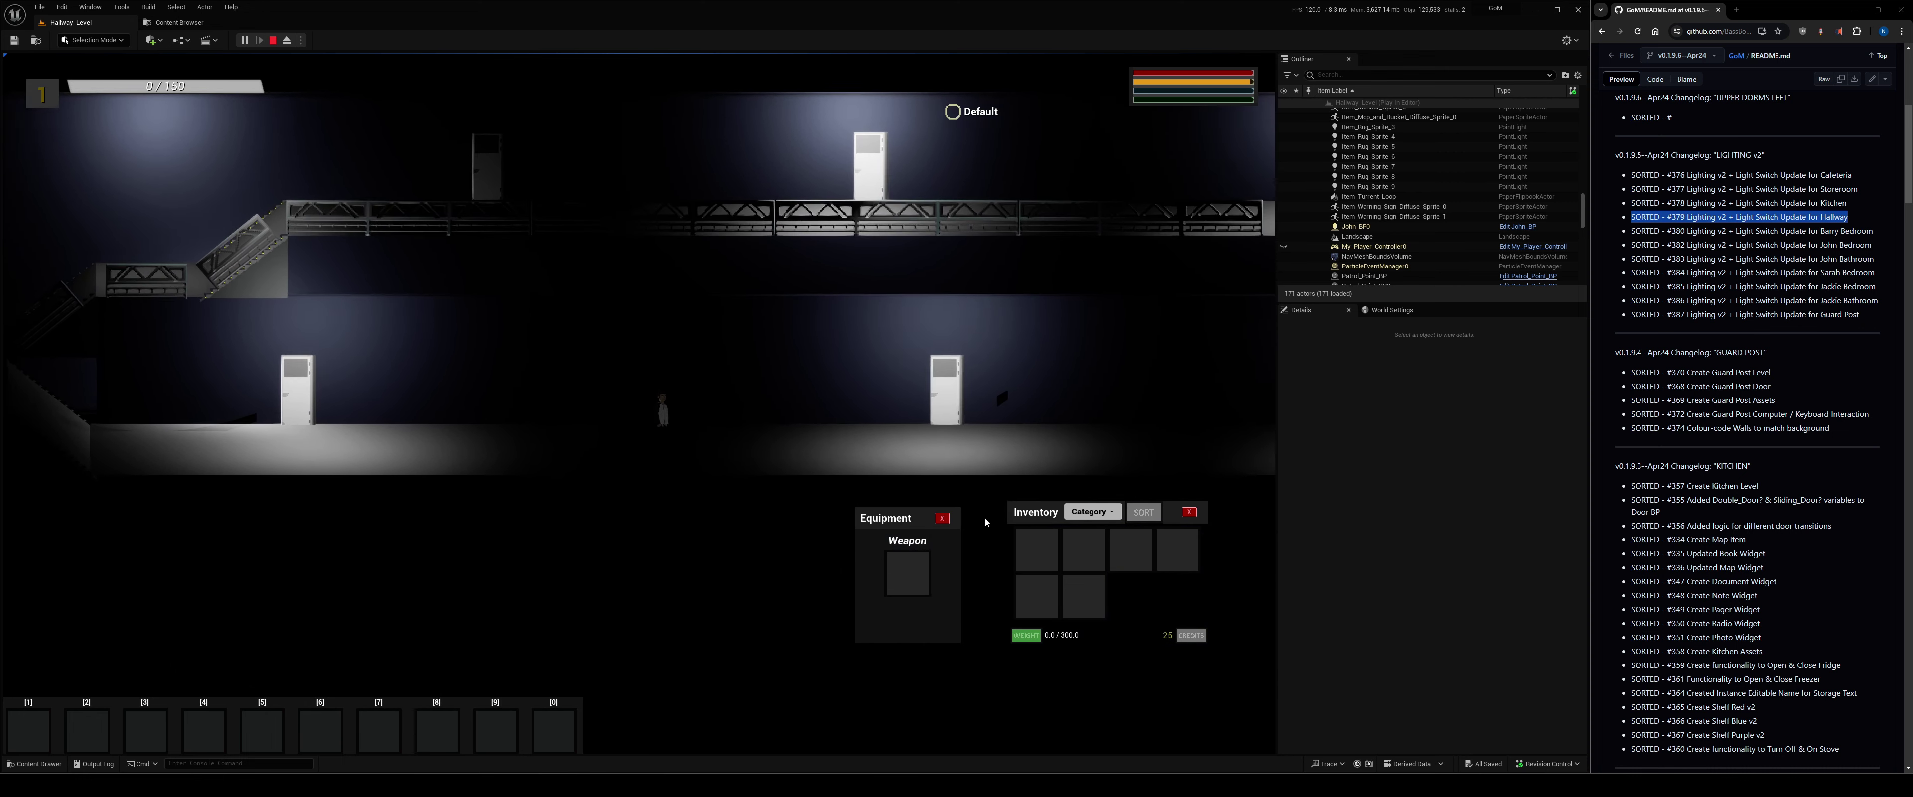
key("d")
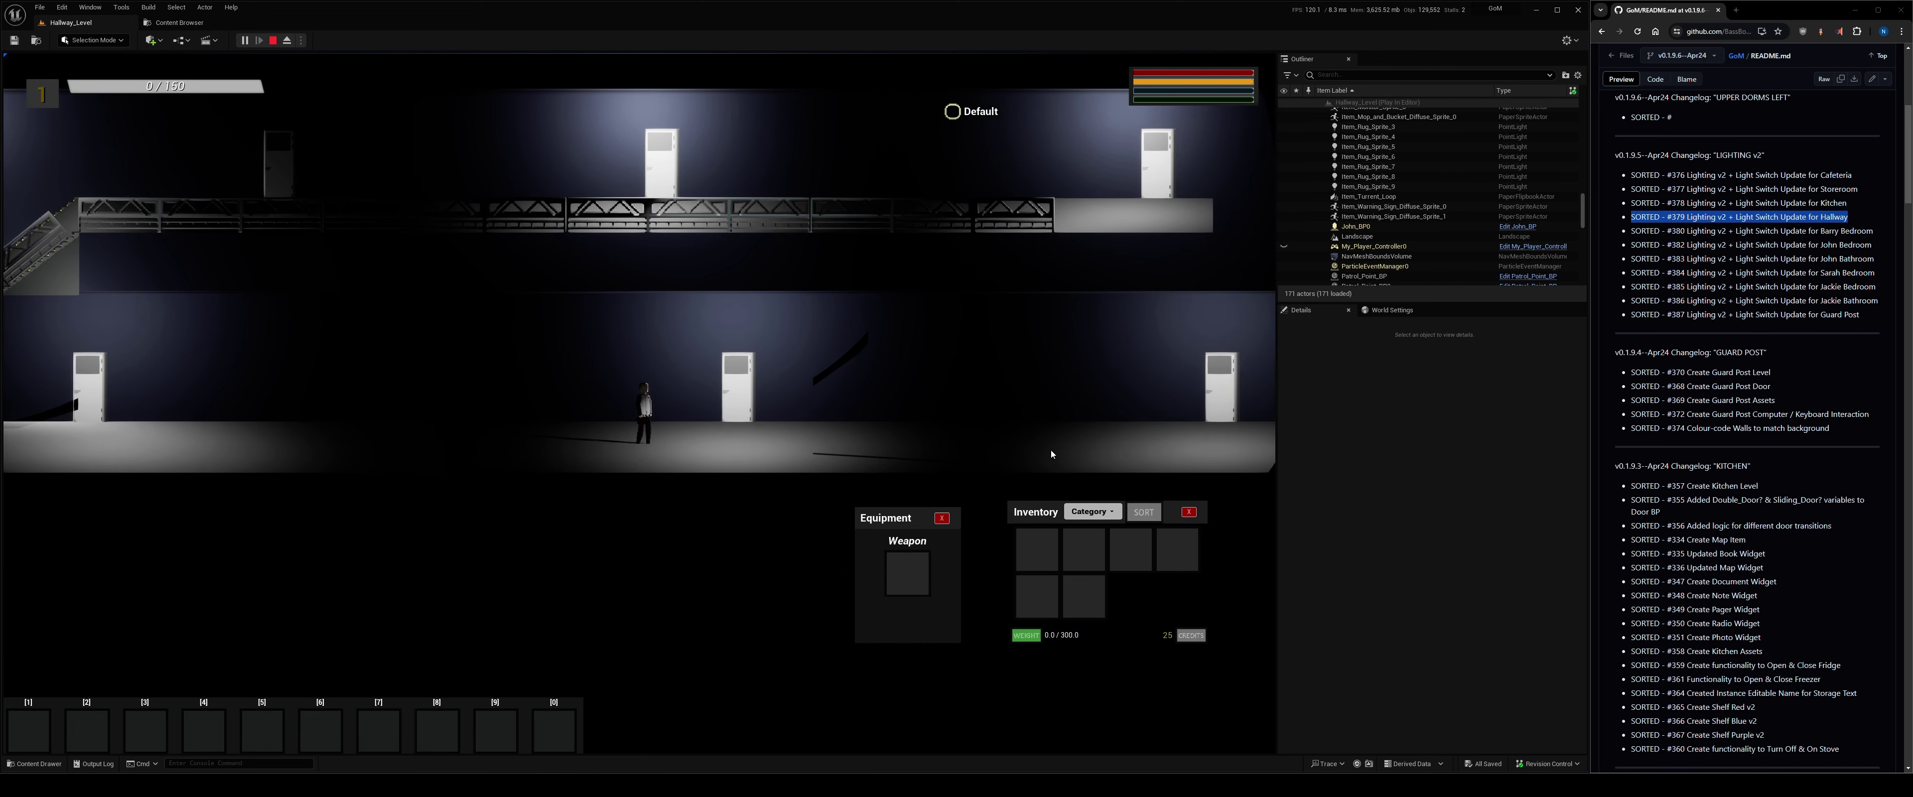
key("d")
key("Escape")
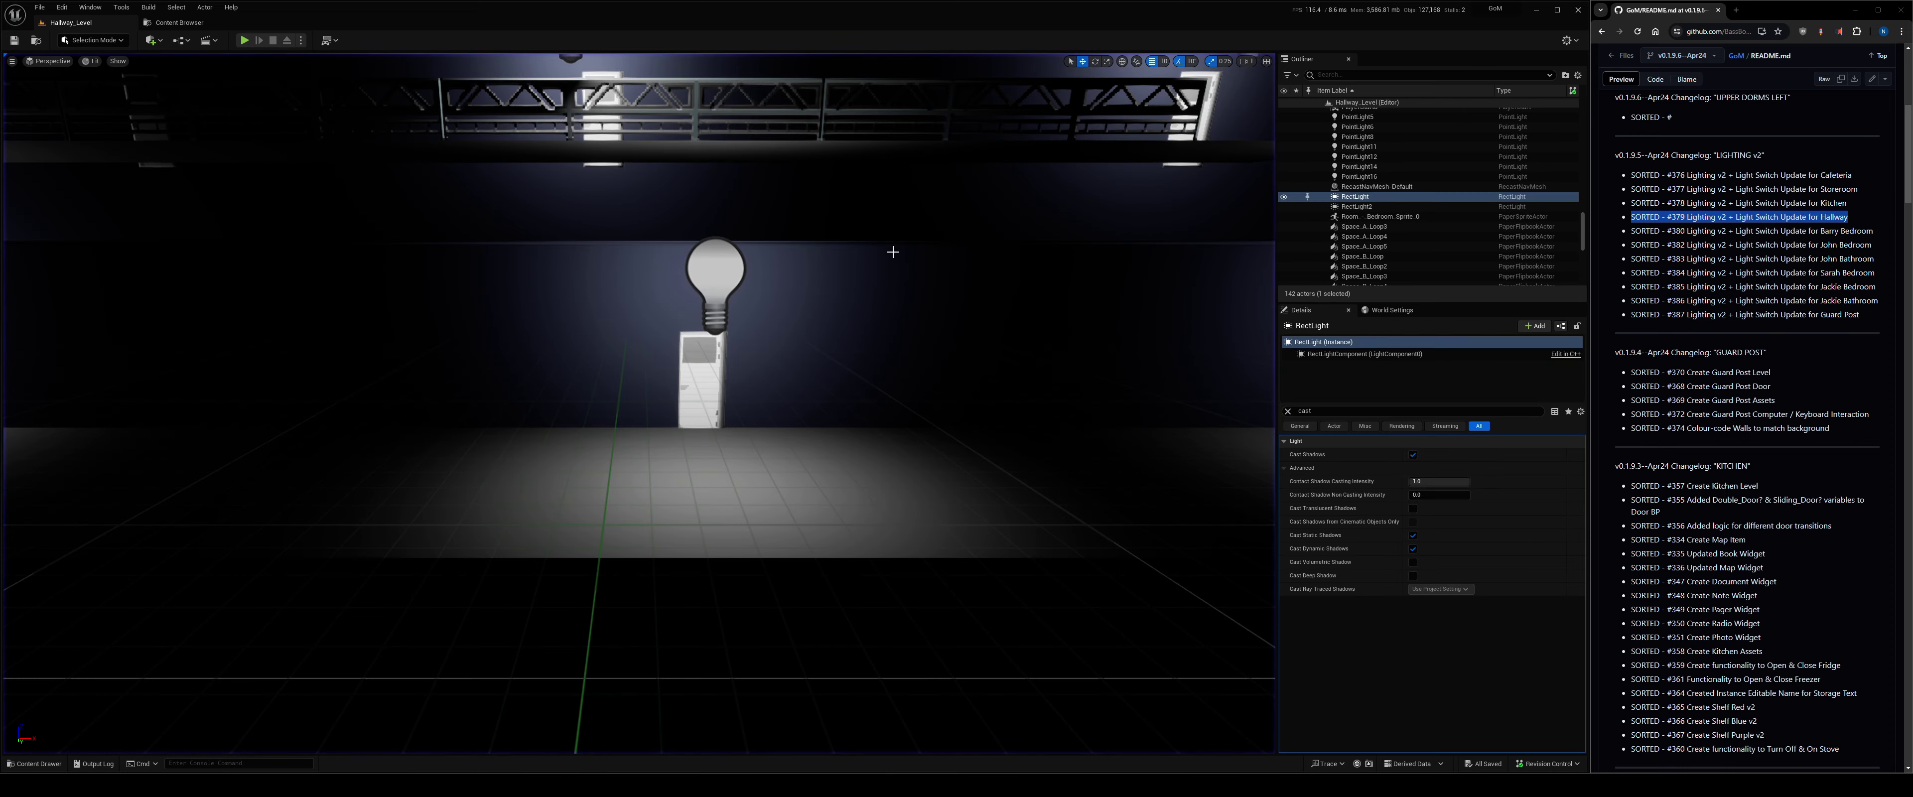
Fly the editor view through the hallway past the bulbs to inspect the lighting, toggling Game View.
right_click_drag(941, 293, 941, 293)
right_click_drag(898, 466, 897, 466)
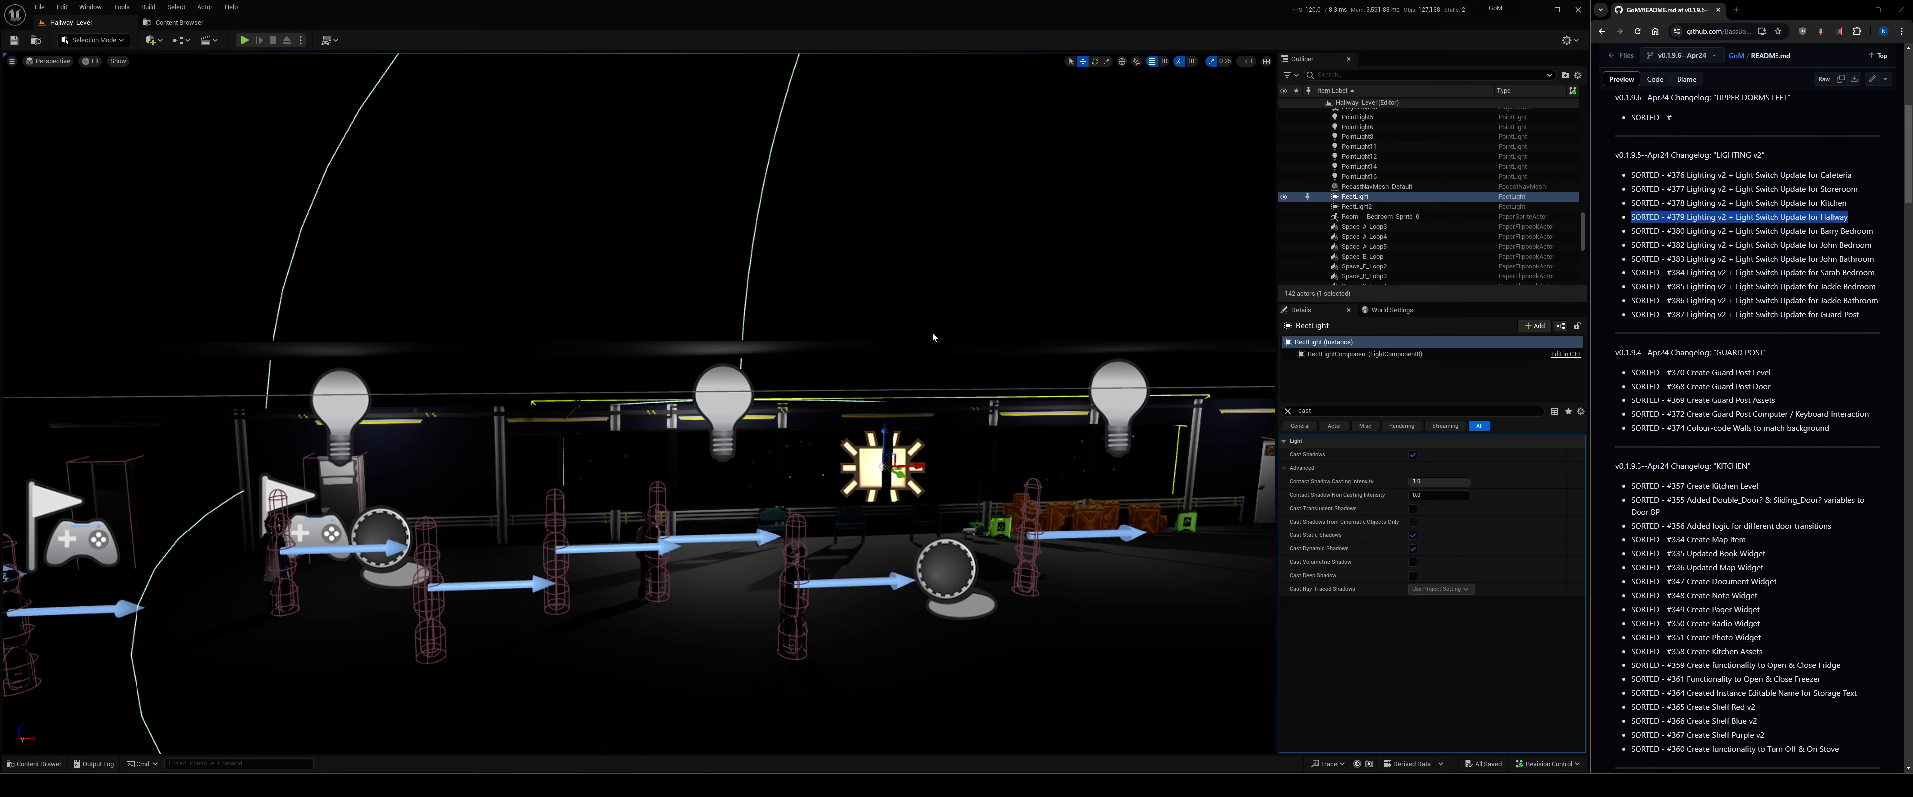
right_click_drag(866, 372, 865, 372)
right_click_drag(851, 474, 850, 475)
left_click(850, 475)
right_click_drag(1046, 389, 1046, 389)
key("Escape")
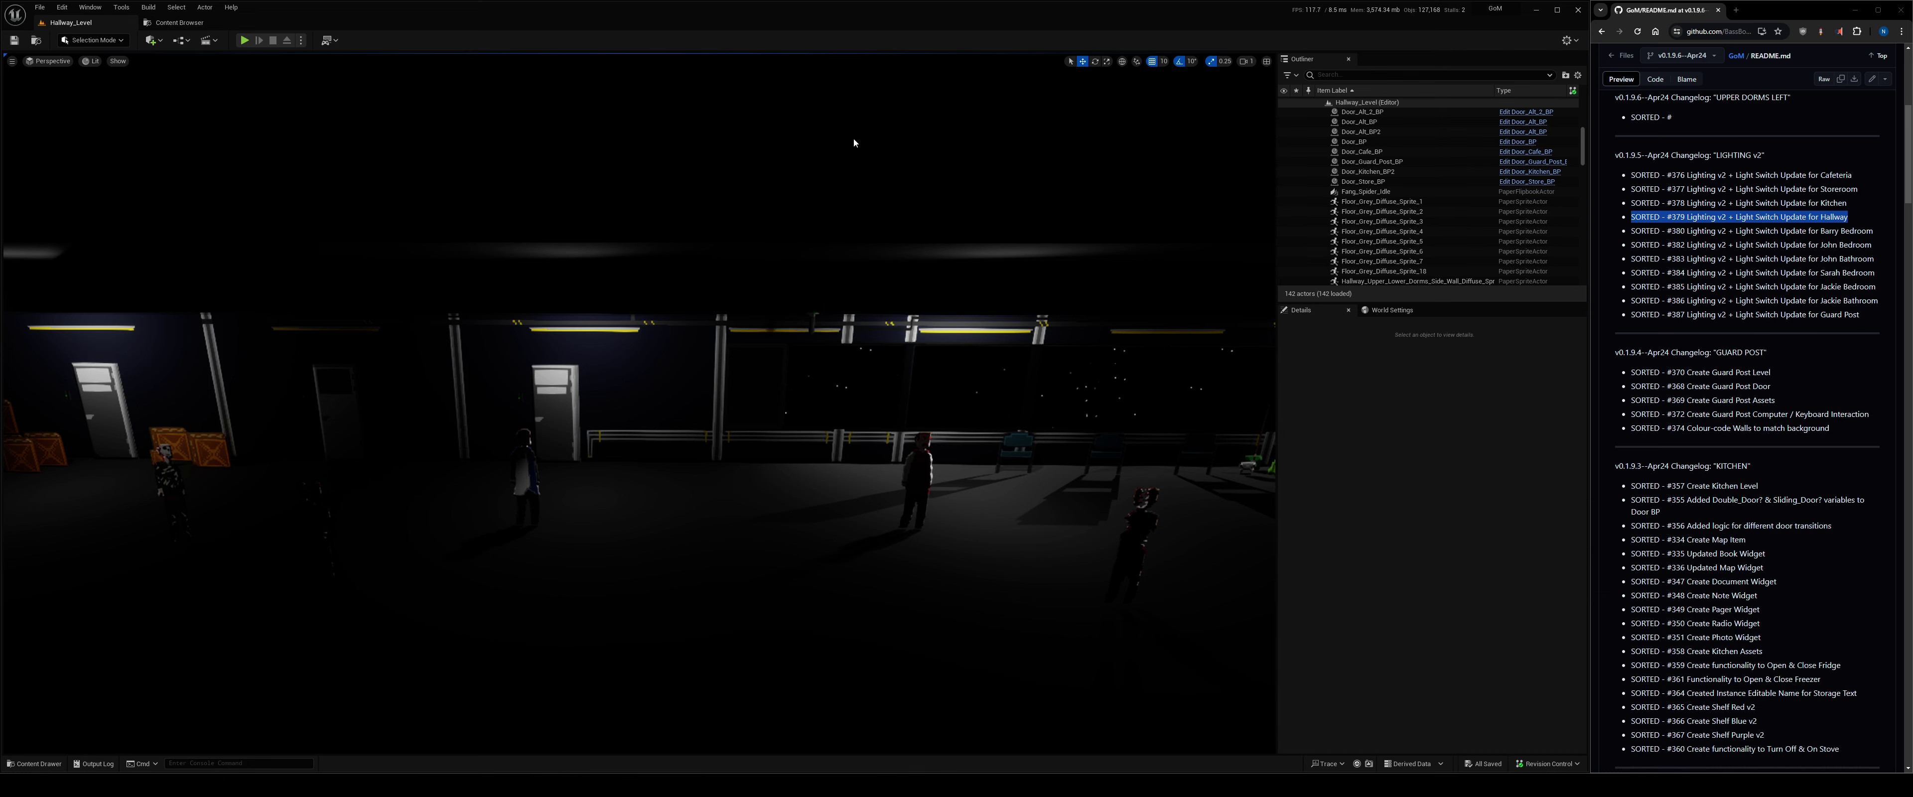
right_click_drag(851, 474, 850, 474)
key("g")
right_click_drag(525, 242, 525, 242)
Open Barry_Bedroom_Level from the Levels folder, noting its changelog entry.
left_click(180, 23)
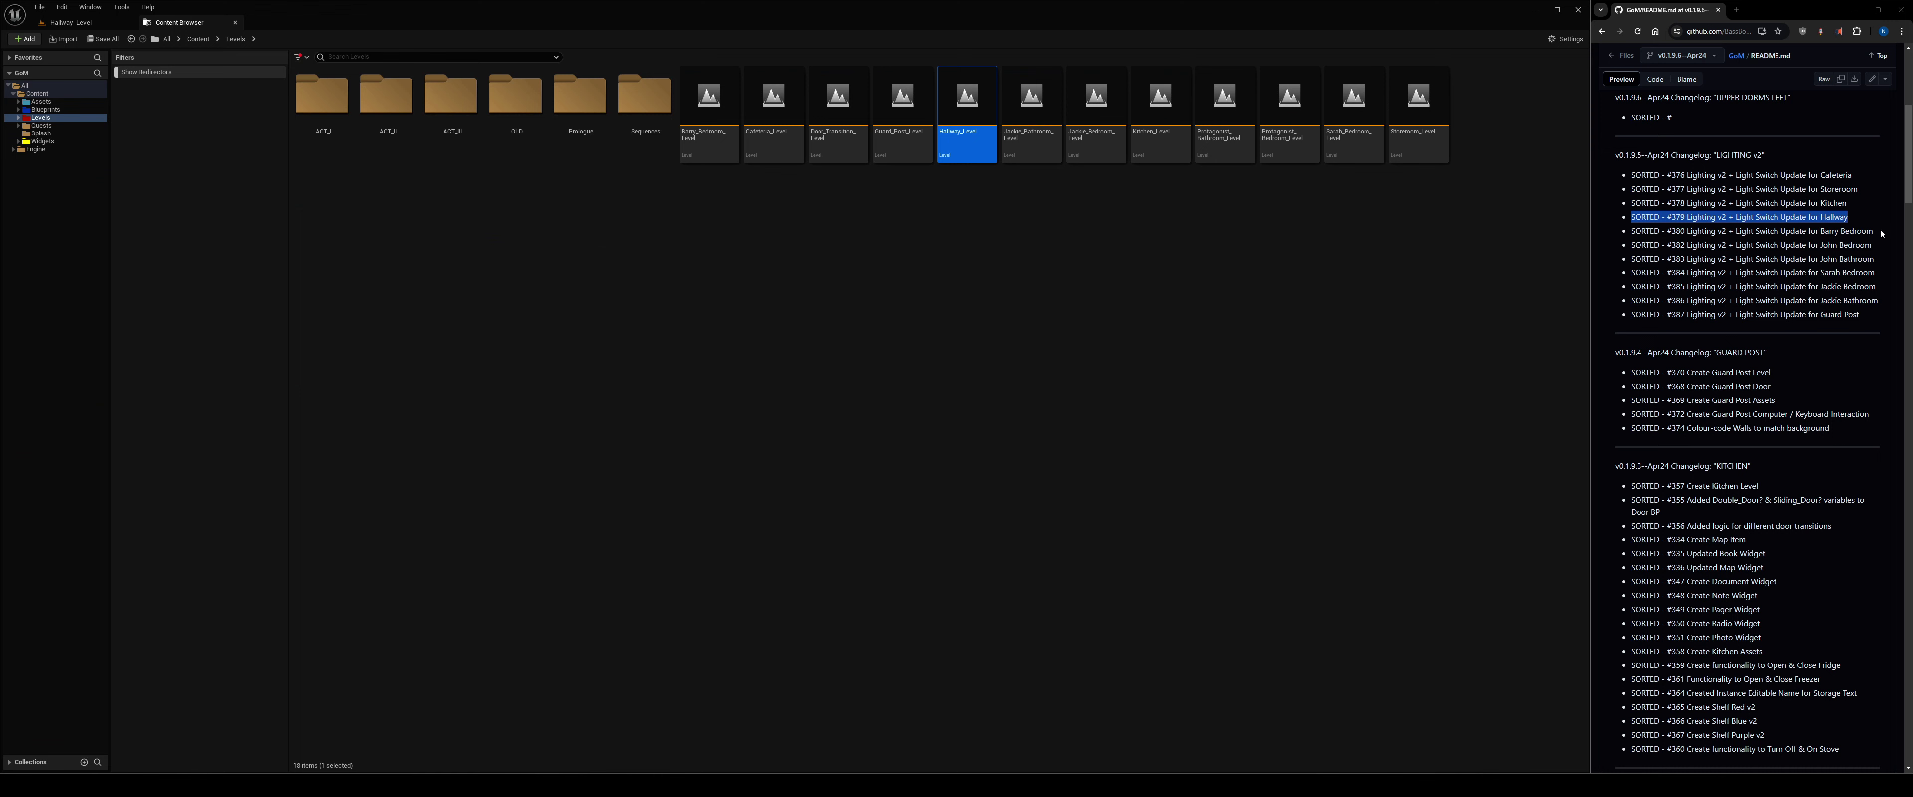
left_click_drag(1876, 233, 1635, 228)
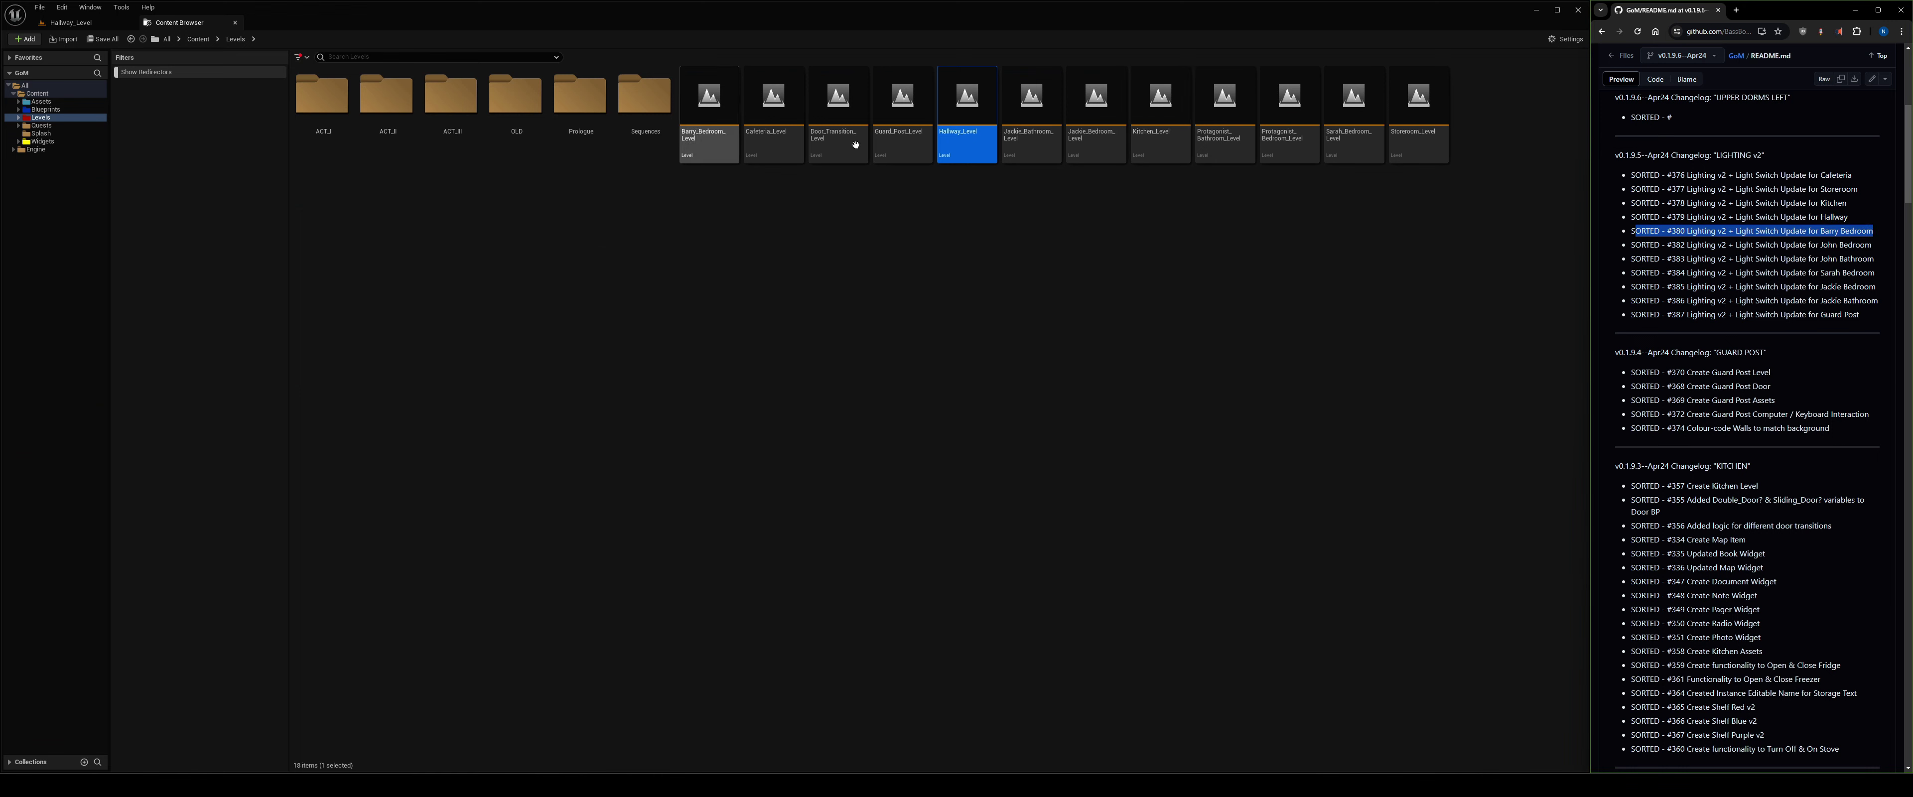
left_click(722, 121)
double_click(722, 121)
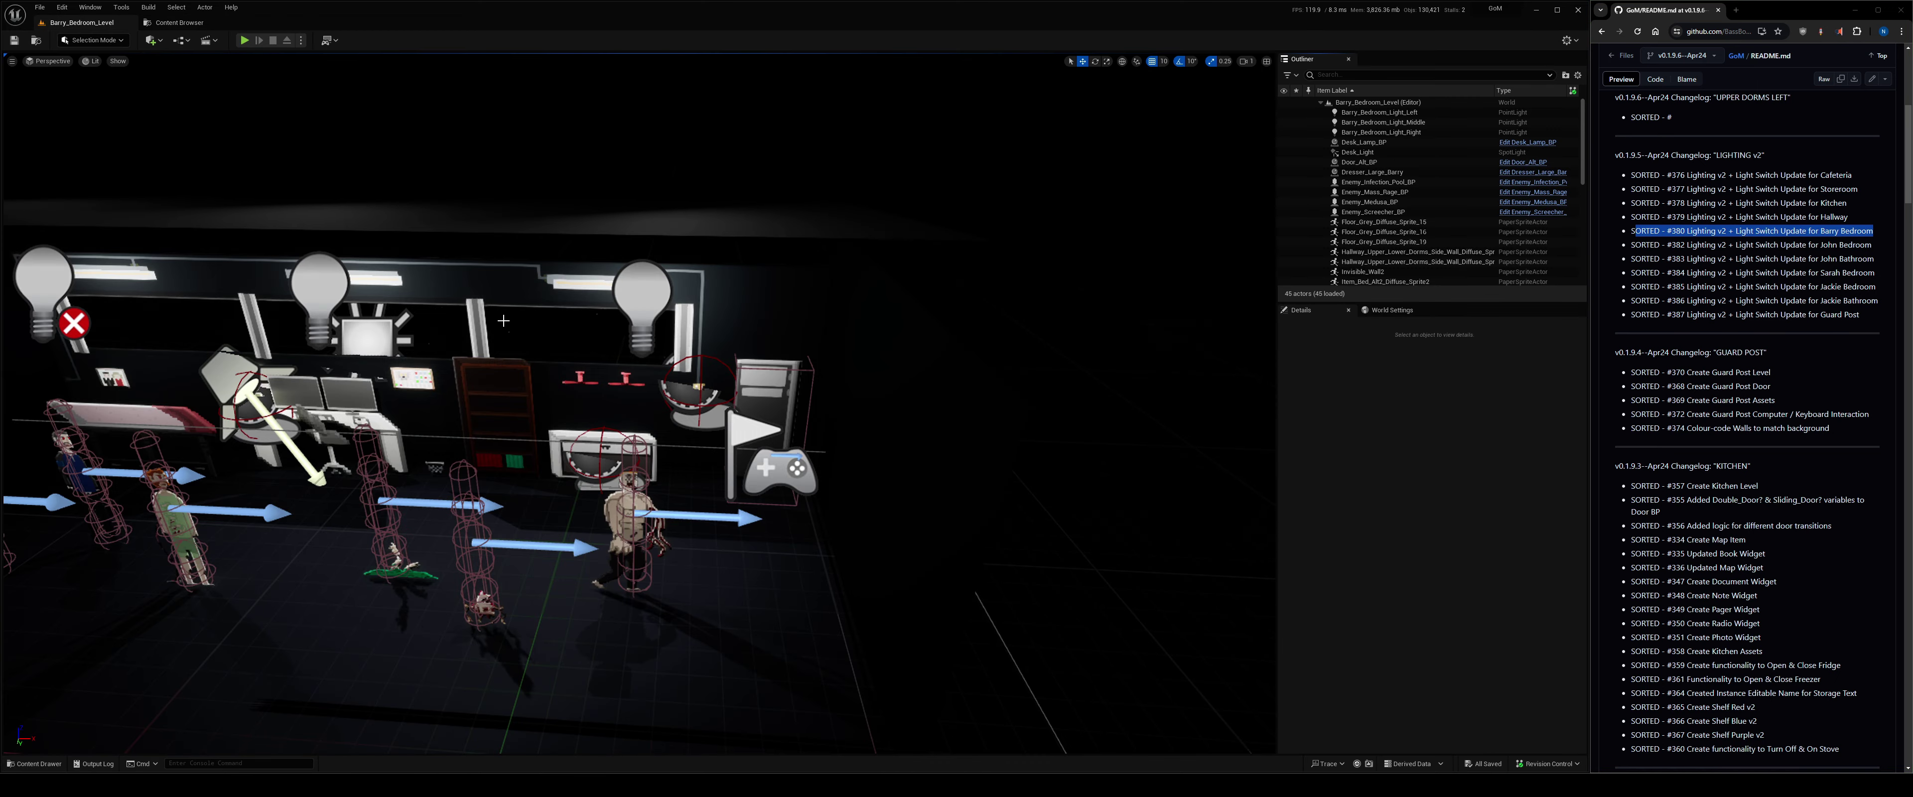
Select the bedroom's Light_Switch_BP, clear the Details filter, and toggle its On setting.
left_click(503, 321)
key("g")
key("f")
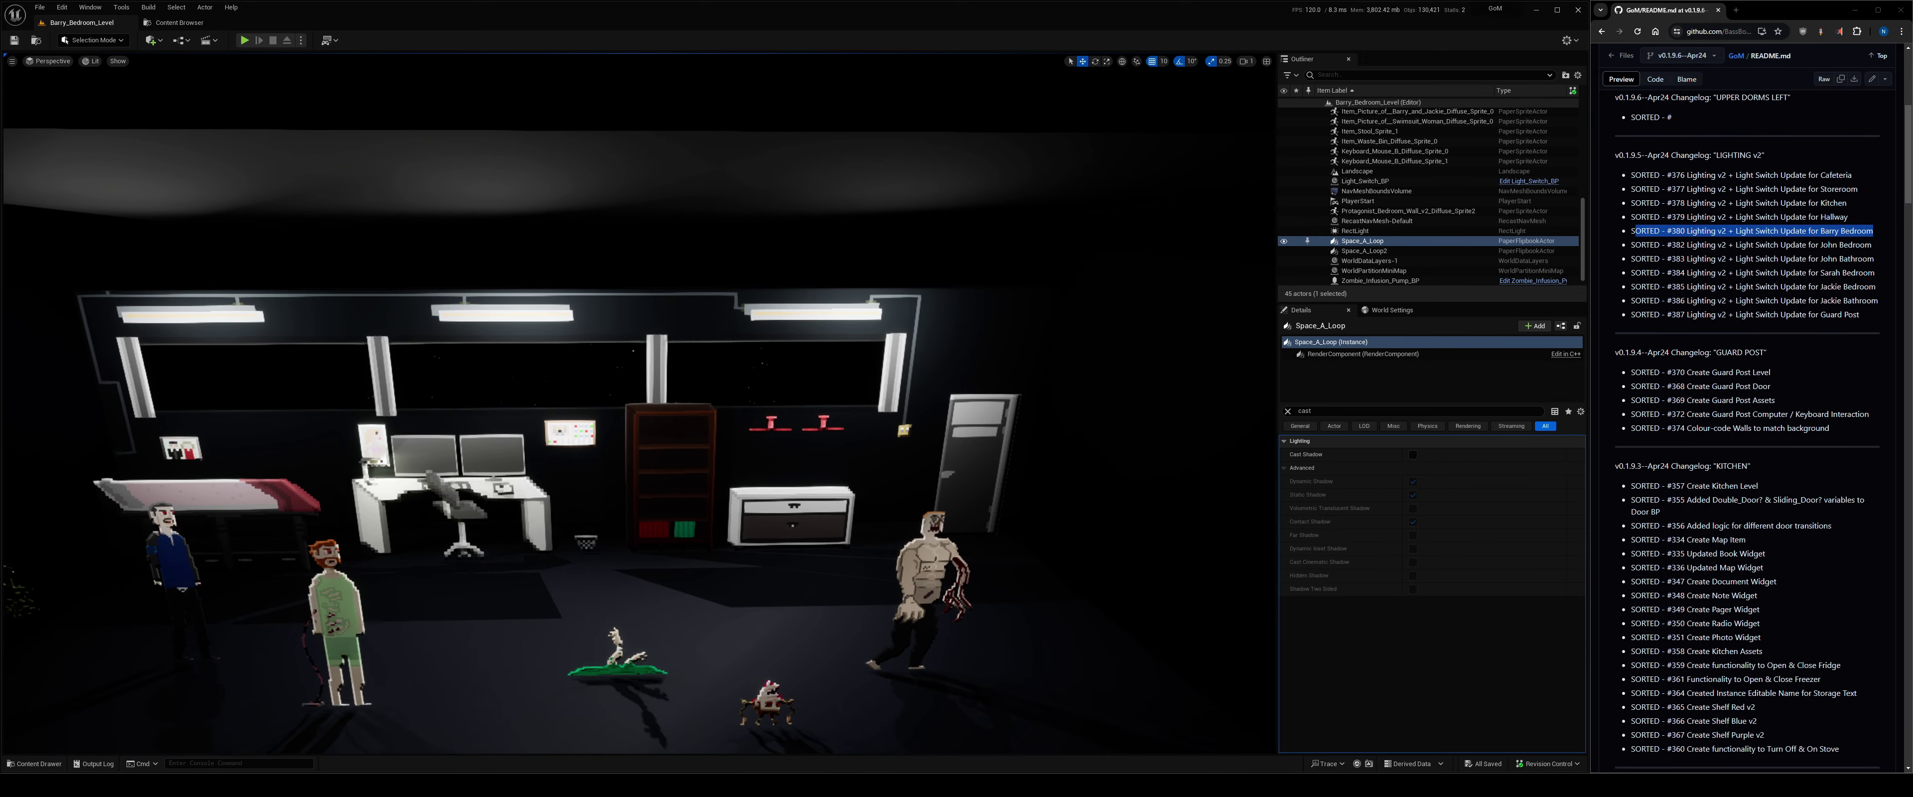
left_click(910, 432)
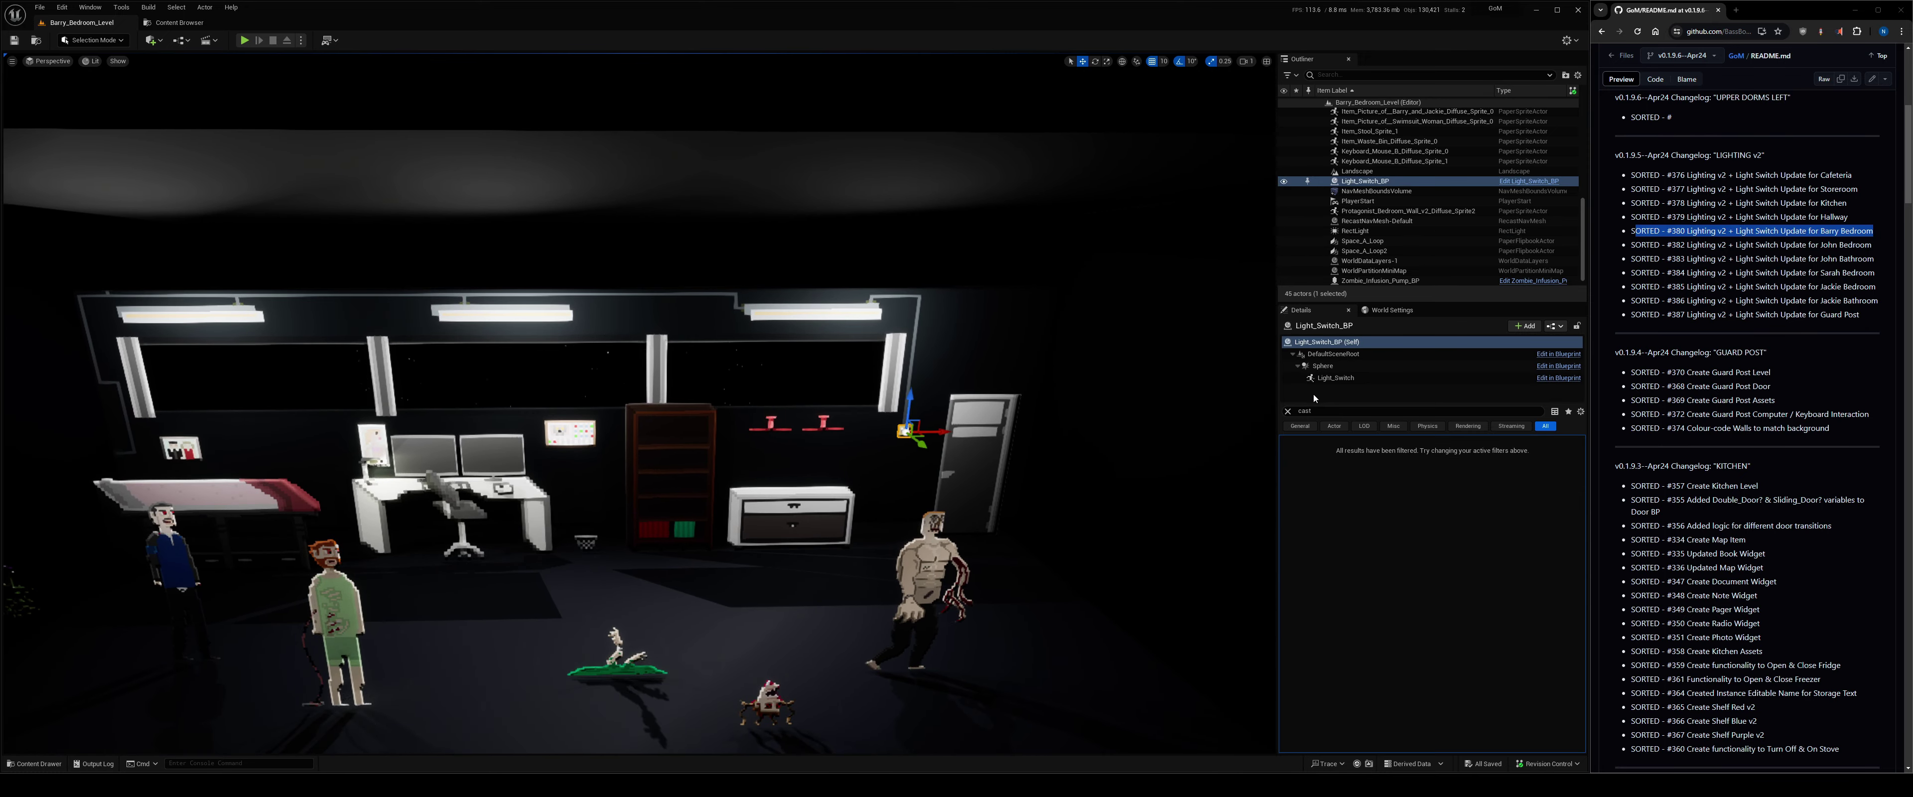
double_click(1304, 411)
key("BackSpace")
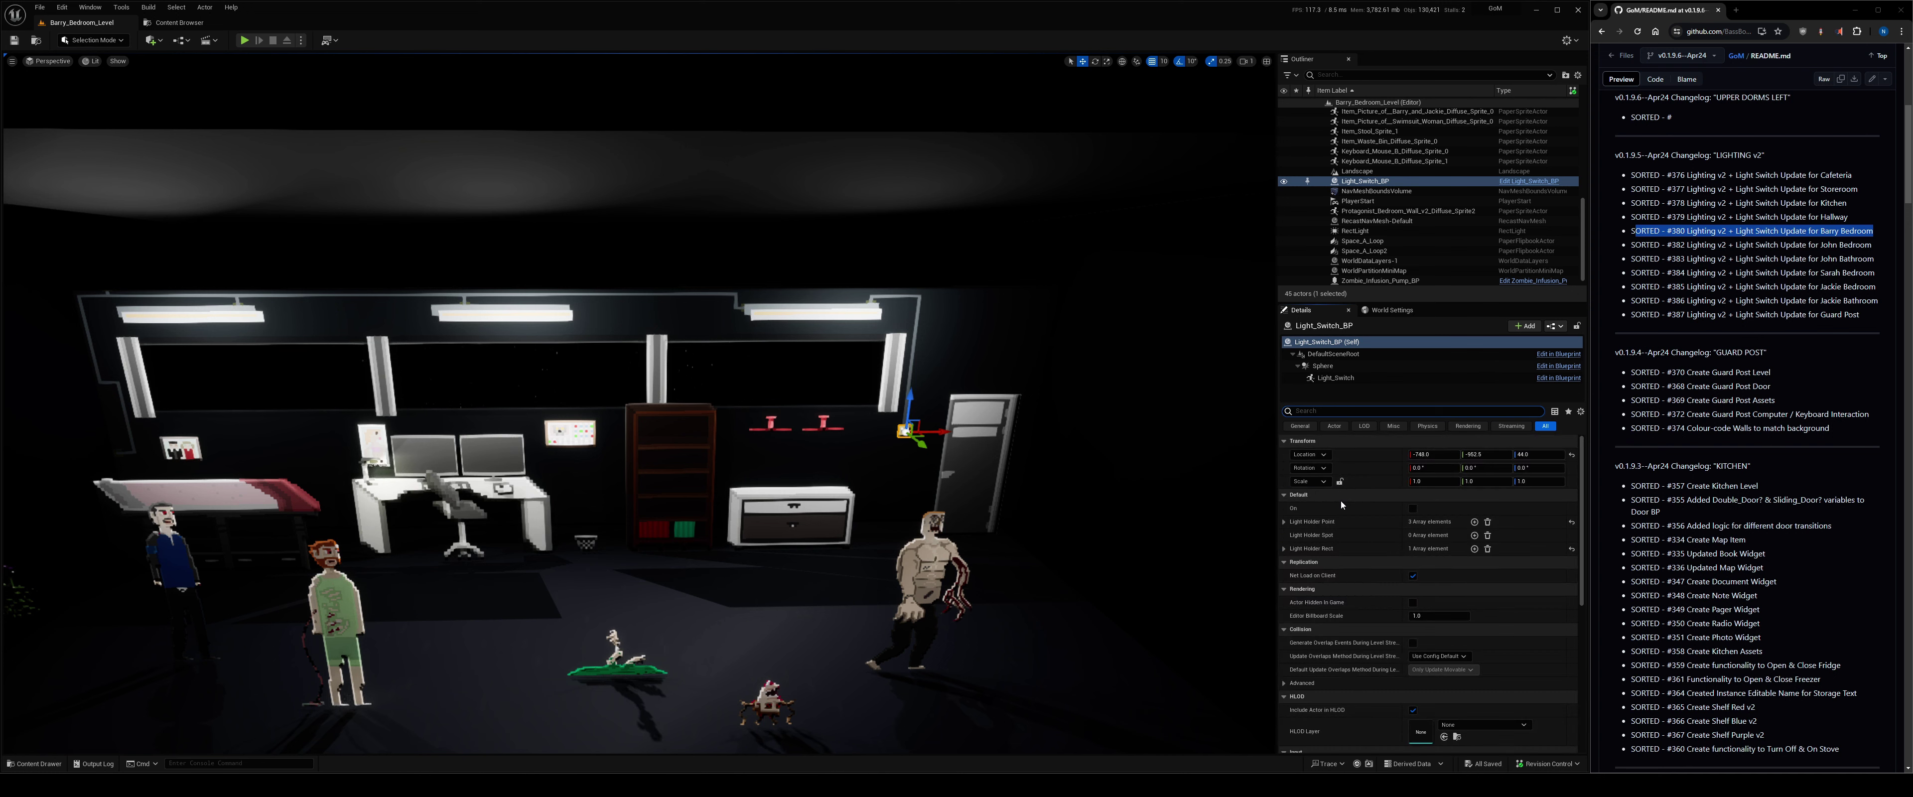
left_click(1412, 508)
left_click(1412, 508)
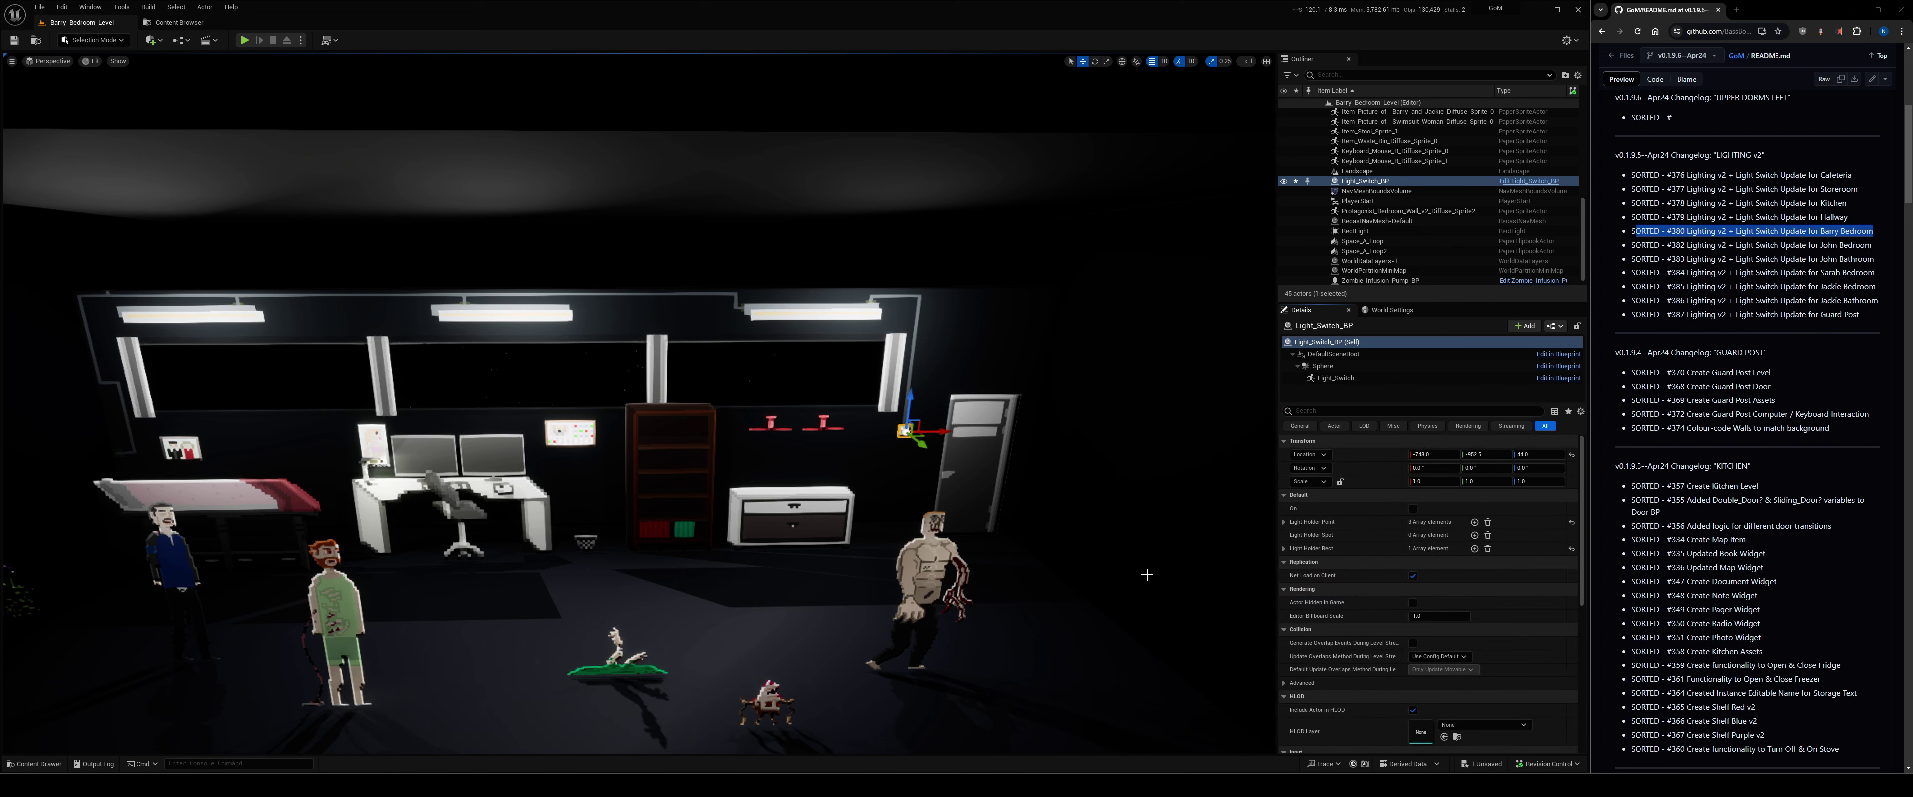
Play-test Barry's bedroom with the lights on, then stop and pan the editor view.
key("alt+p")
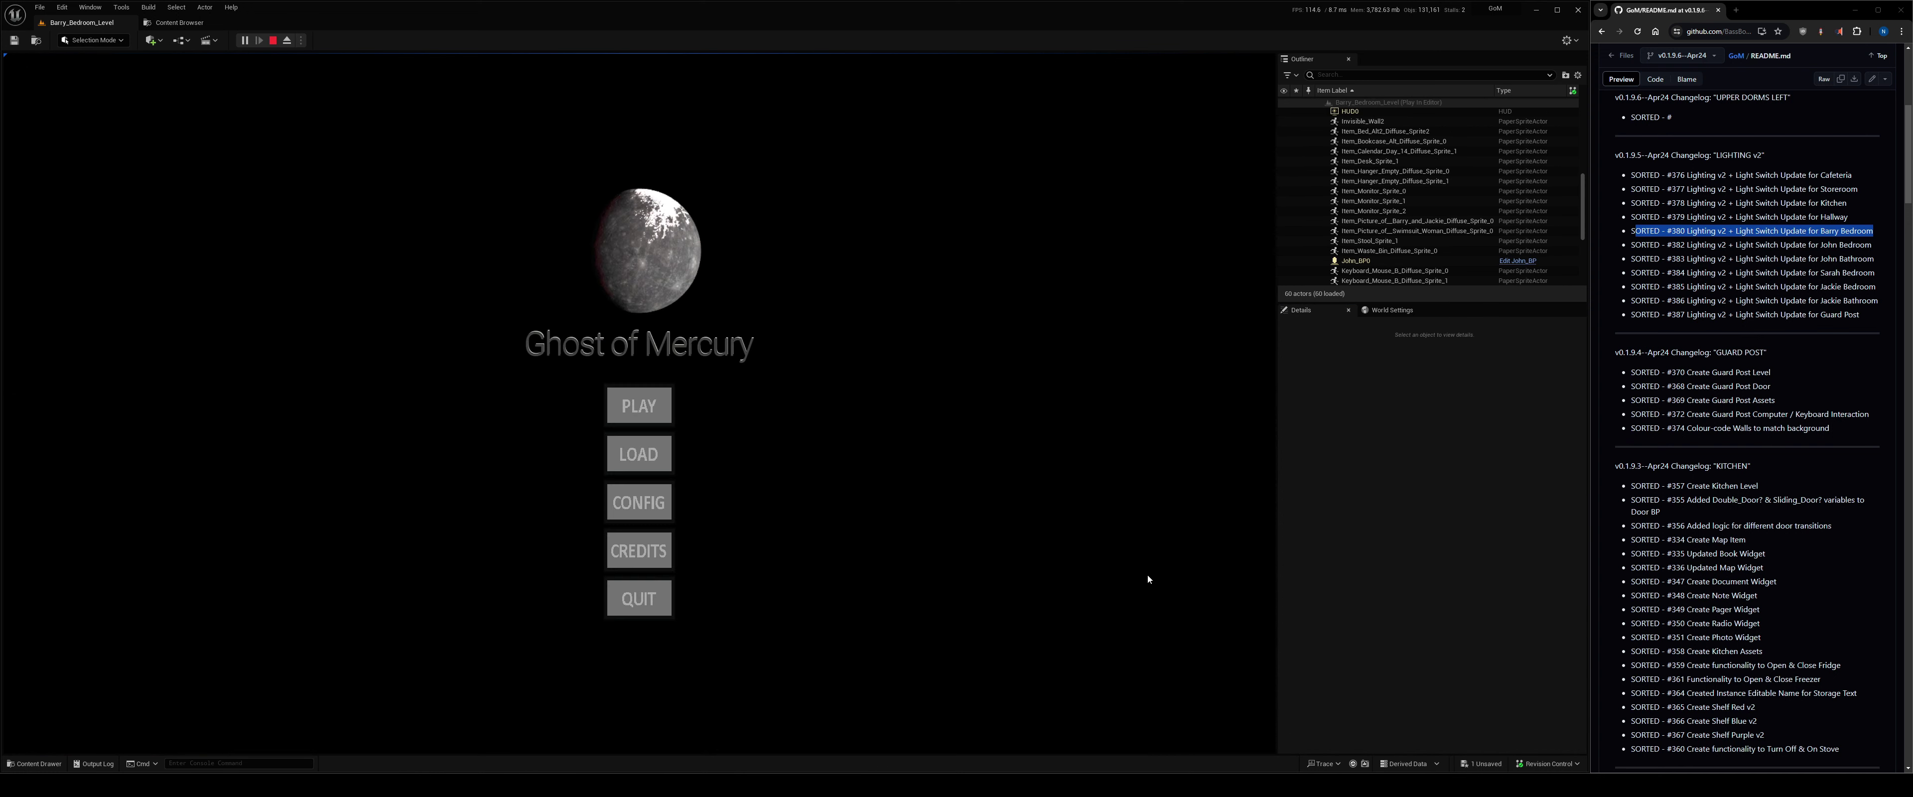
left_click(651, 393)
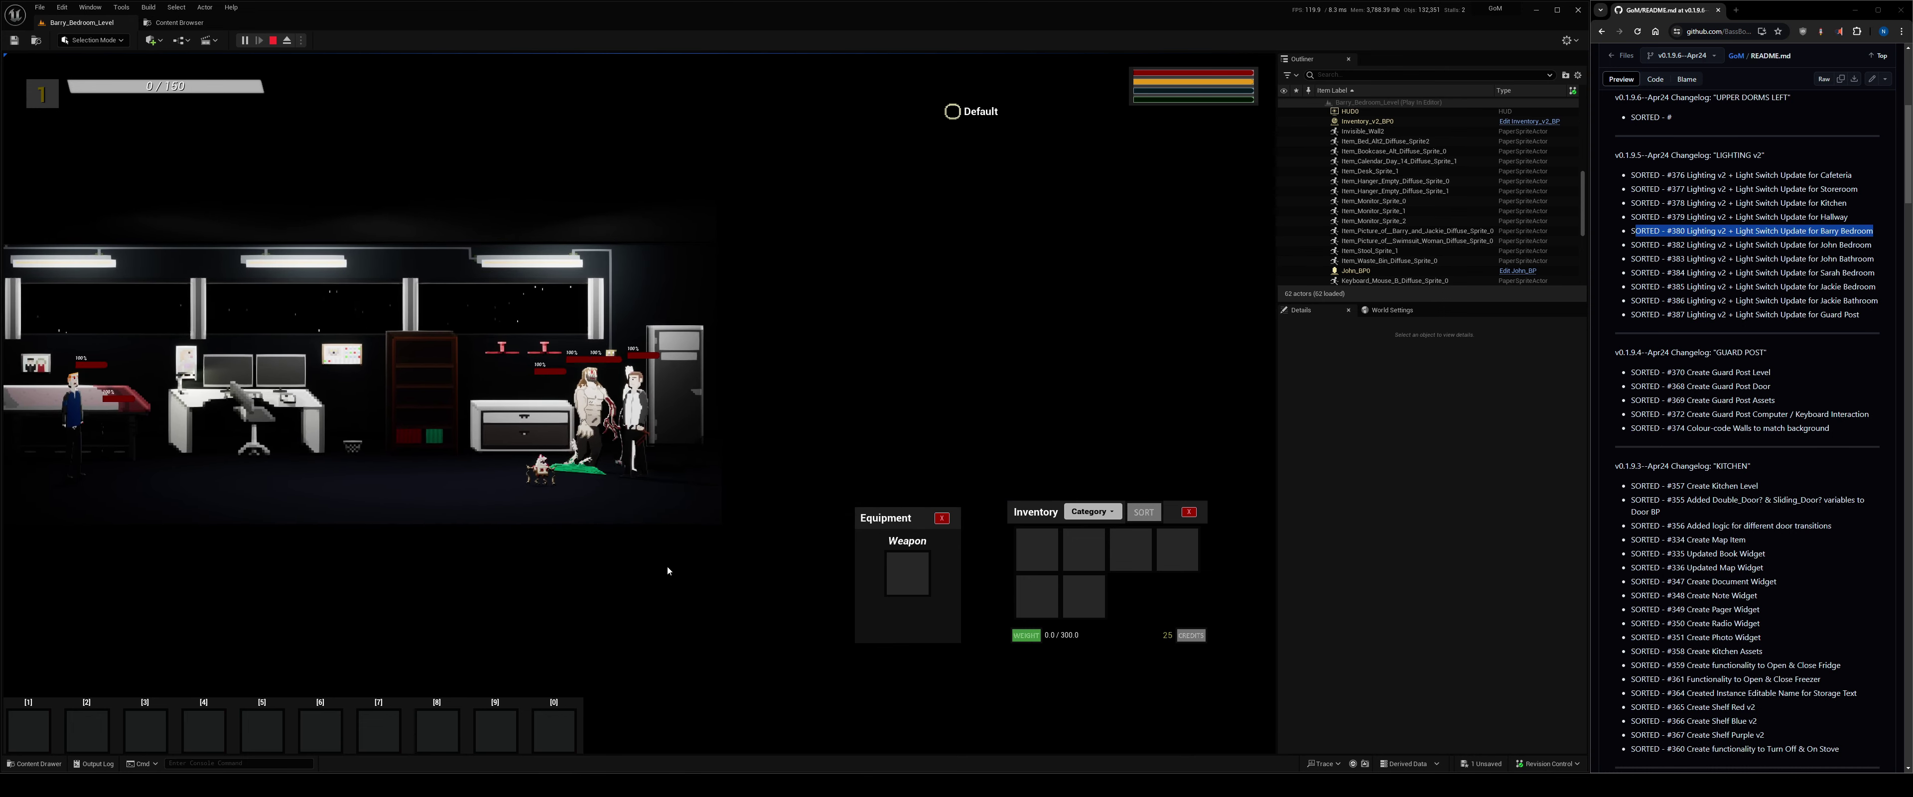
key("Escape")
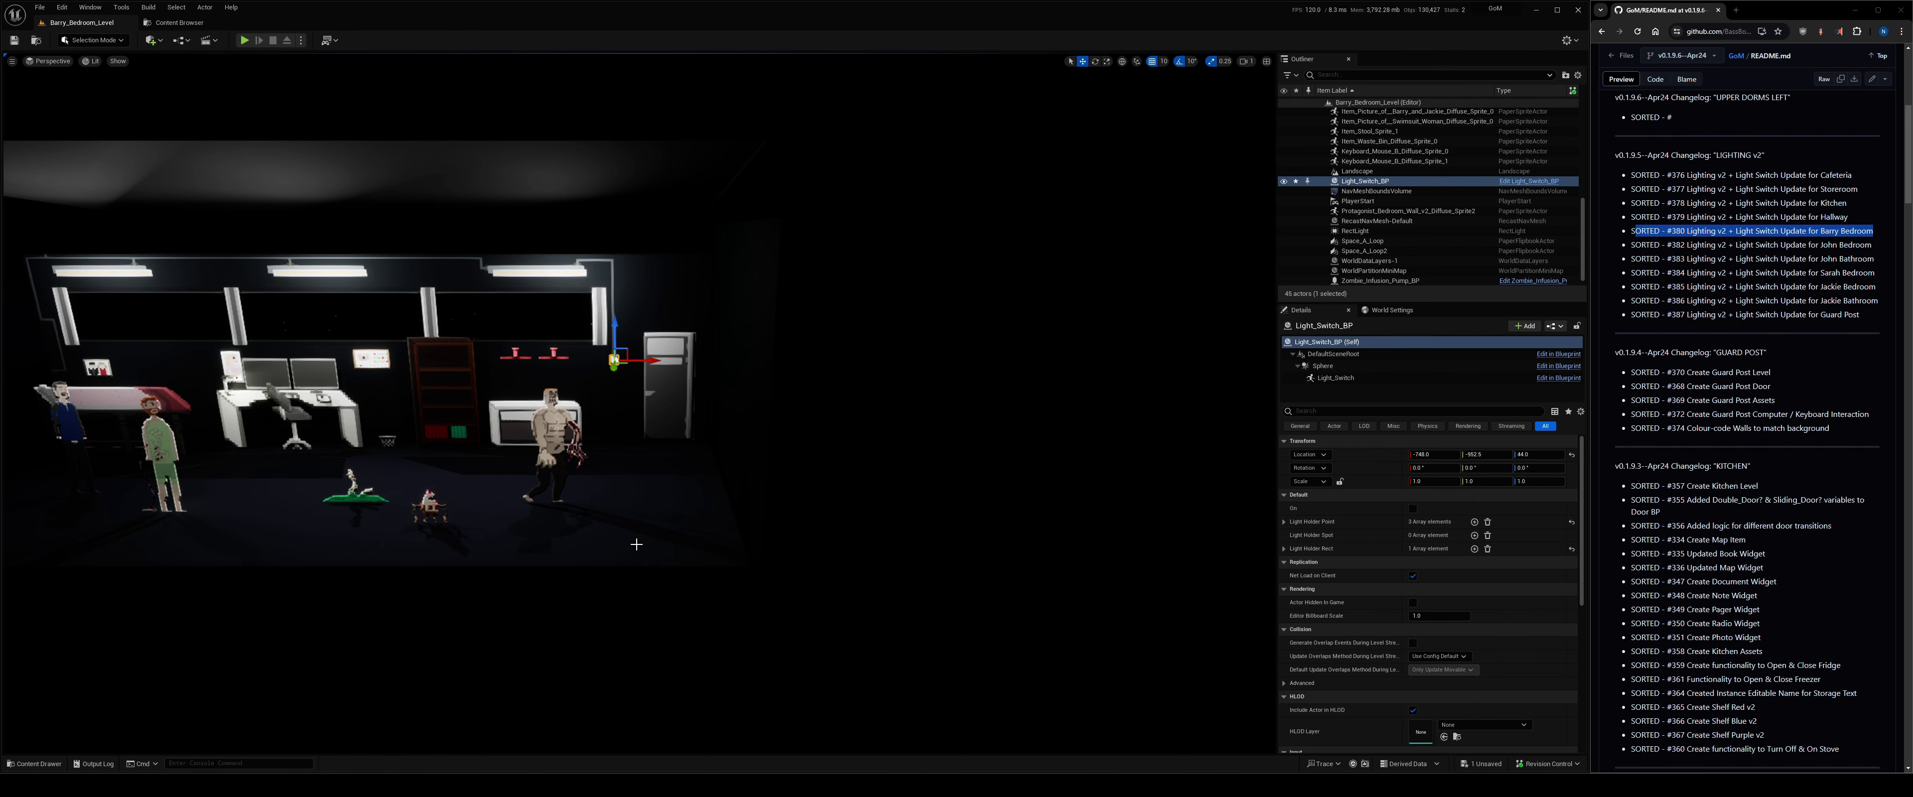
middle_click_drag(477, 535, 202, 320)
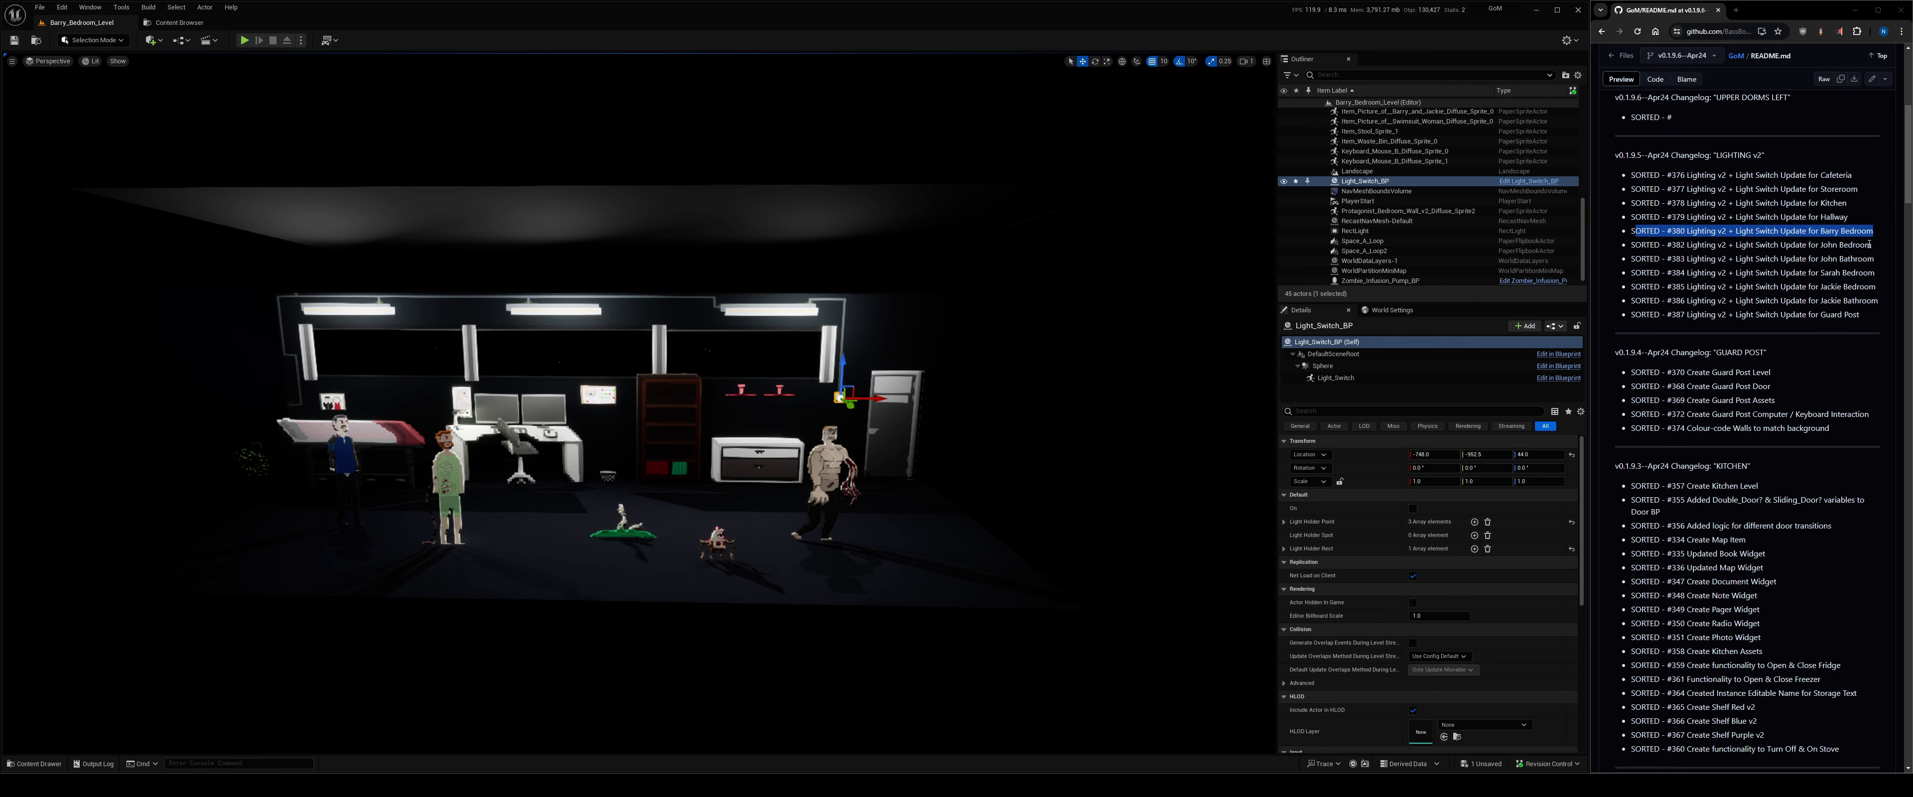
left_click_drag(1870, 244, 1781, 247)
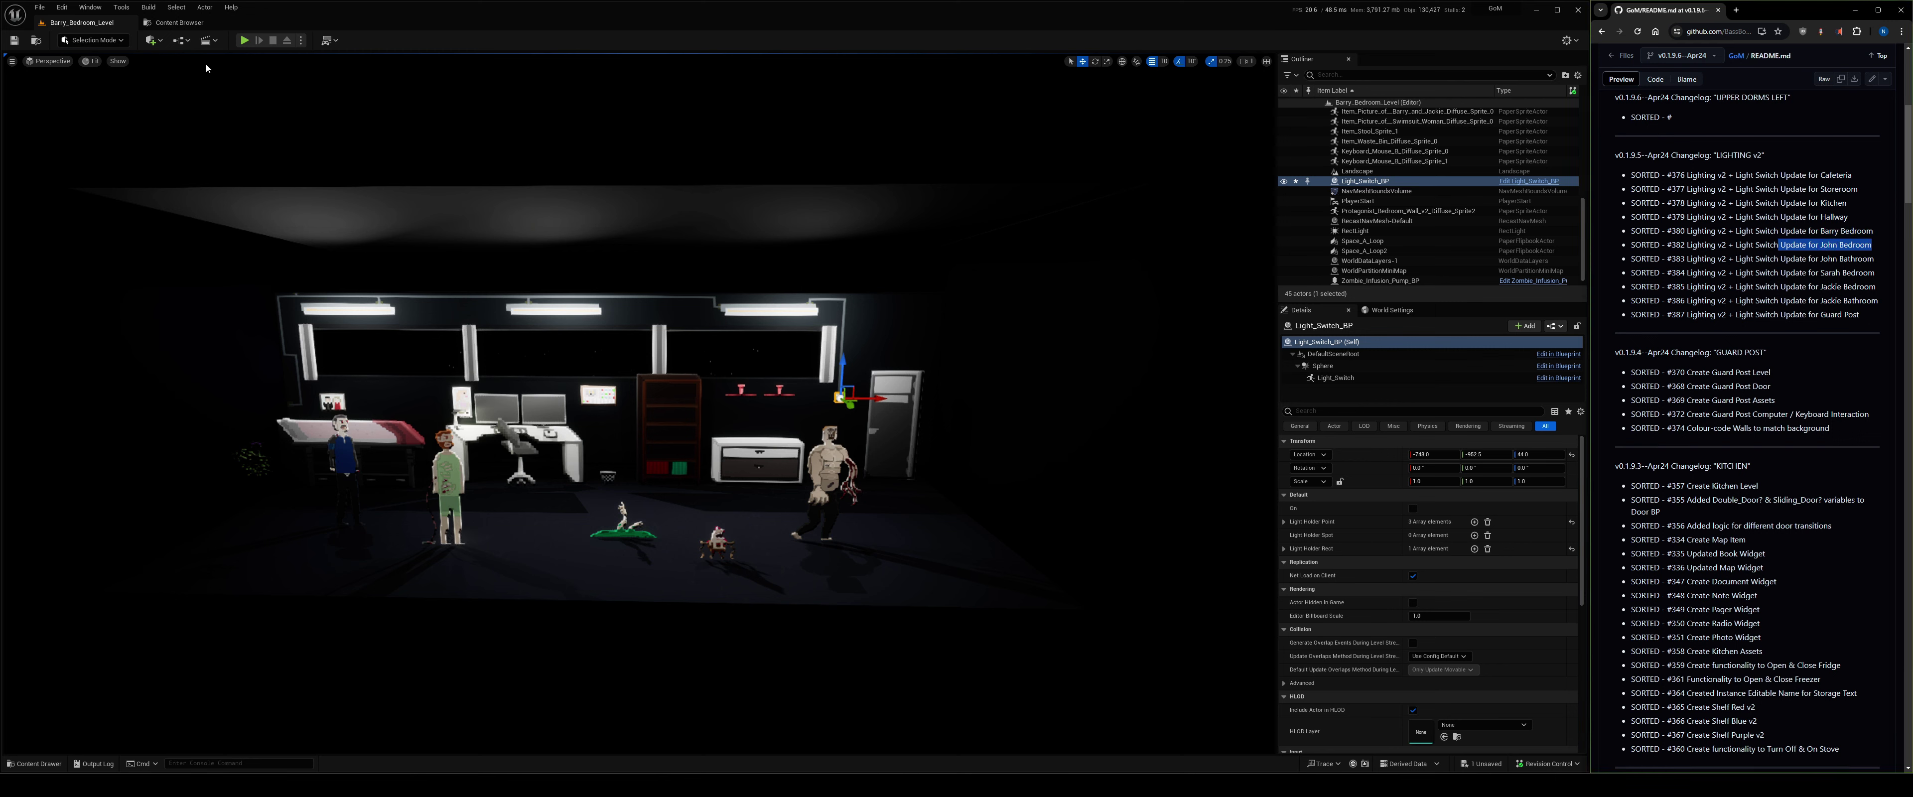
Open Protagonist_Bedroom_Level, saving the Light_Switch_BP change when prompted.
left_click(180, 28)
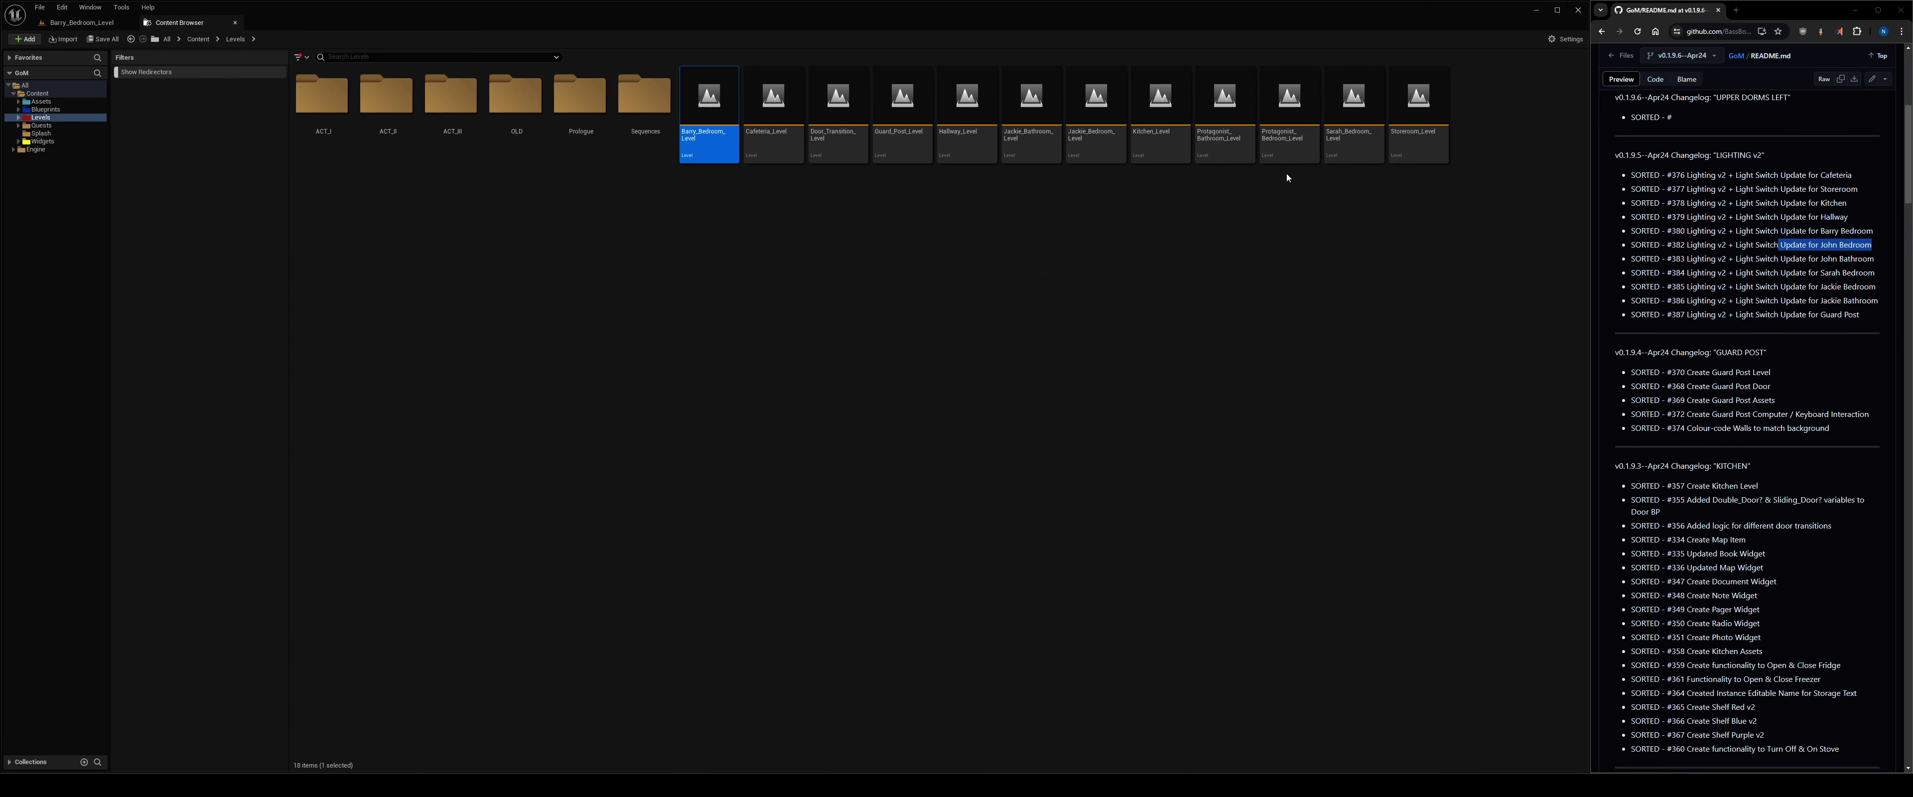
double_click(1286, 145)
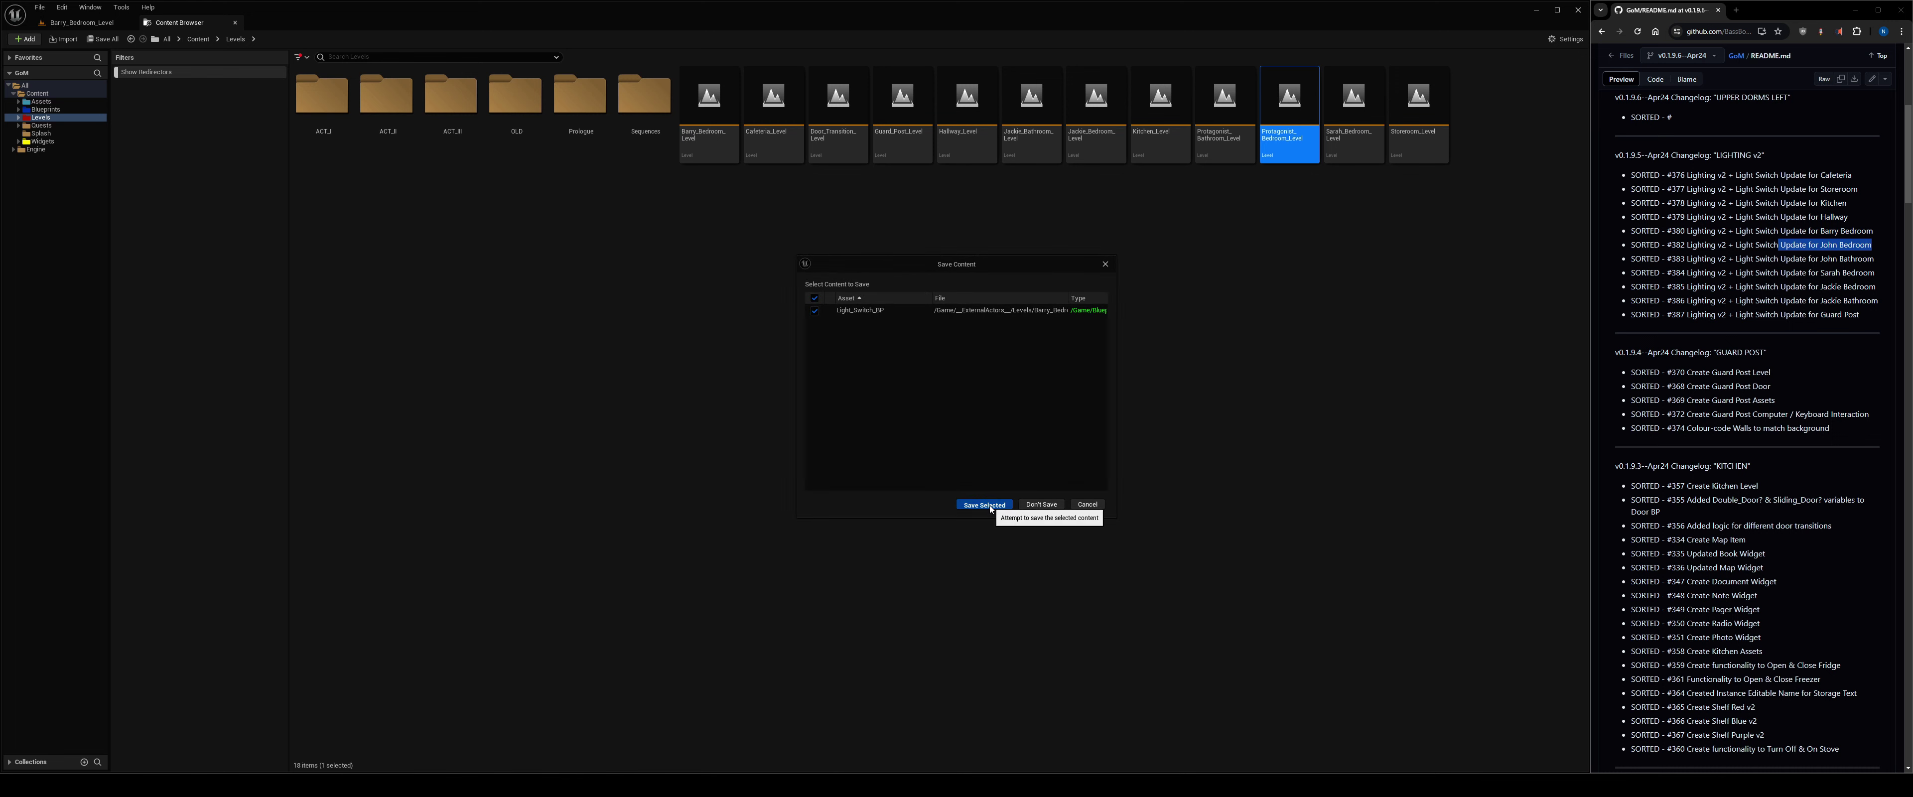
left_click(989, 505)
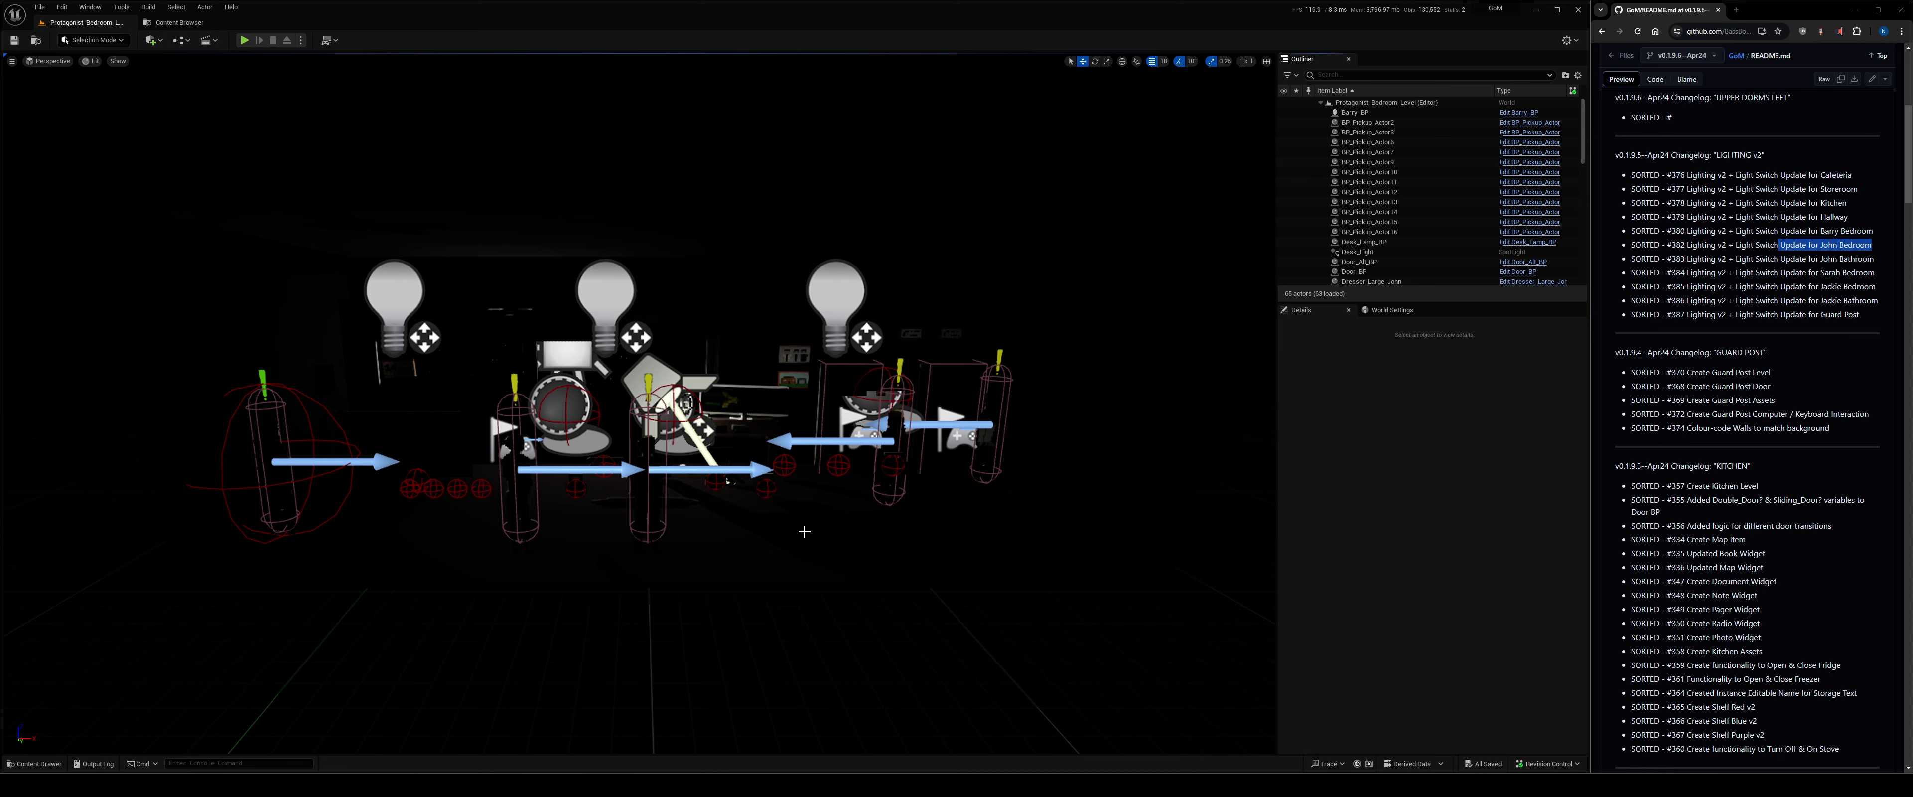
Inspect the protagonist bedroom's floor and wall sprites, toggling Game View, and return to Levels.
left_click(804, 531)
right_click_drag(804, 531, 765, 518)
left_click(1255, 359)
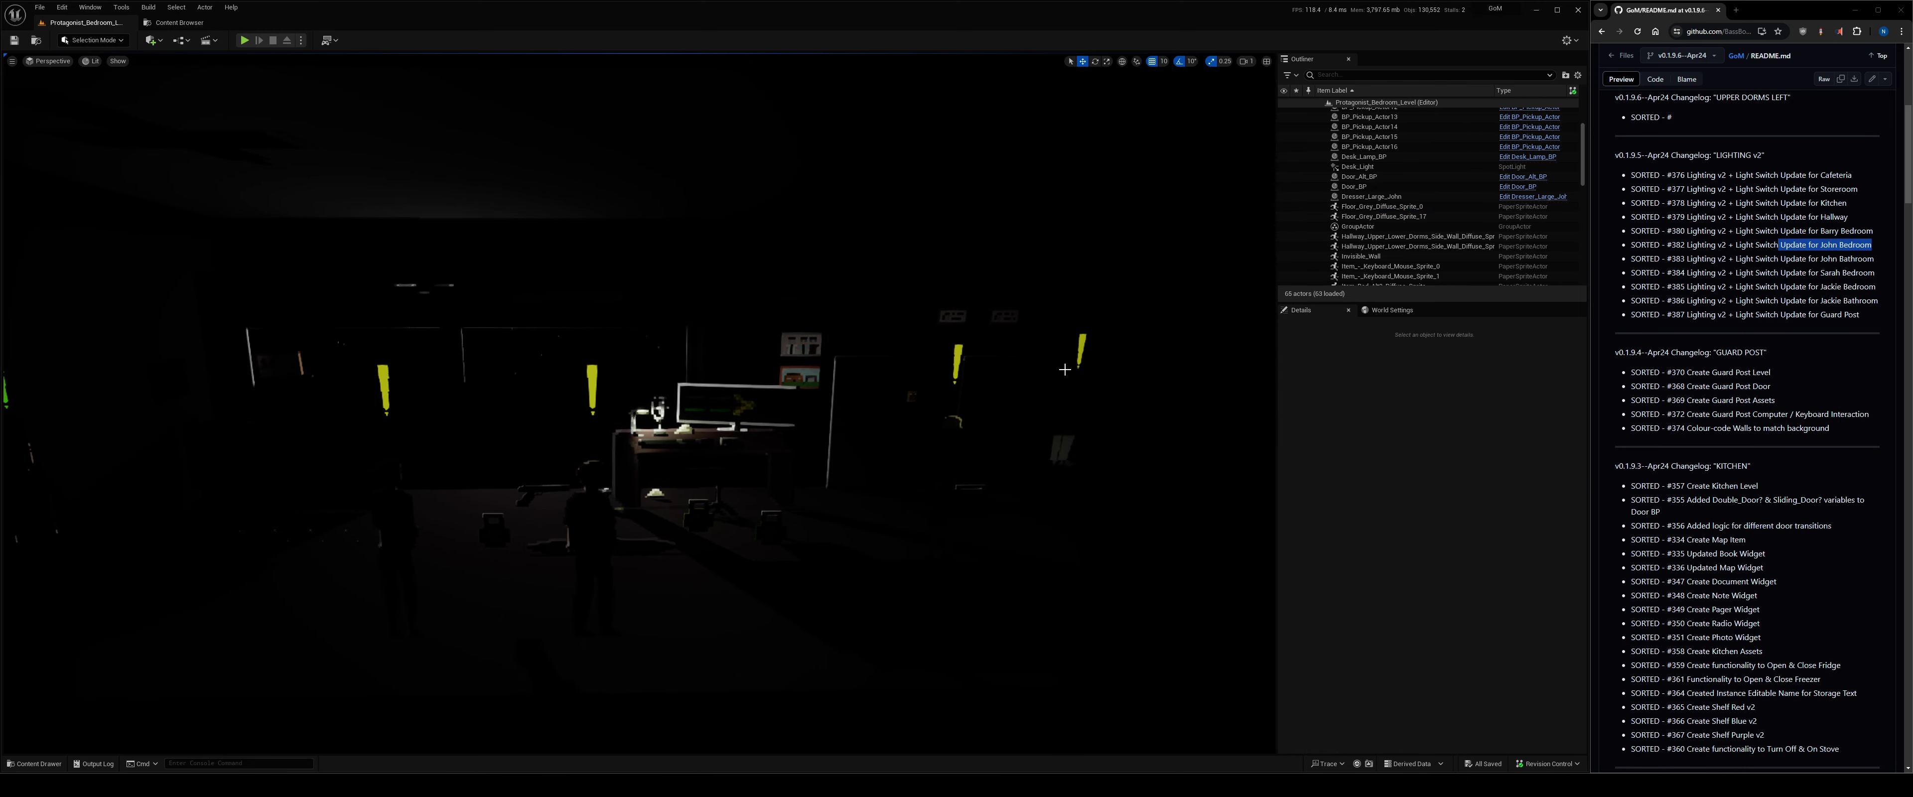
right_click(925, 374)
left_click(861, 216)
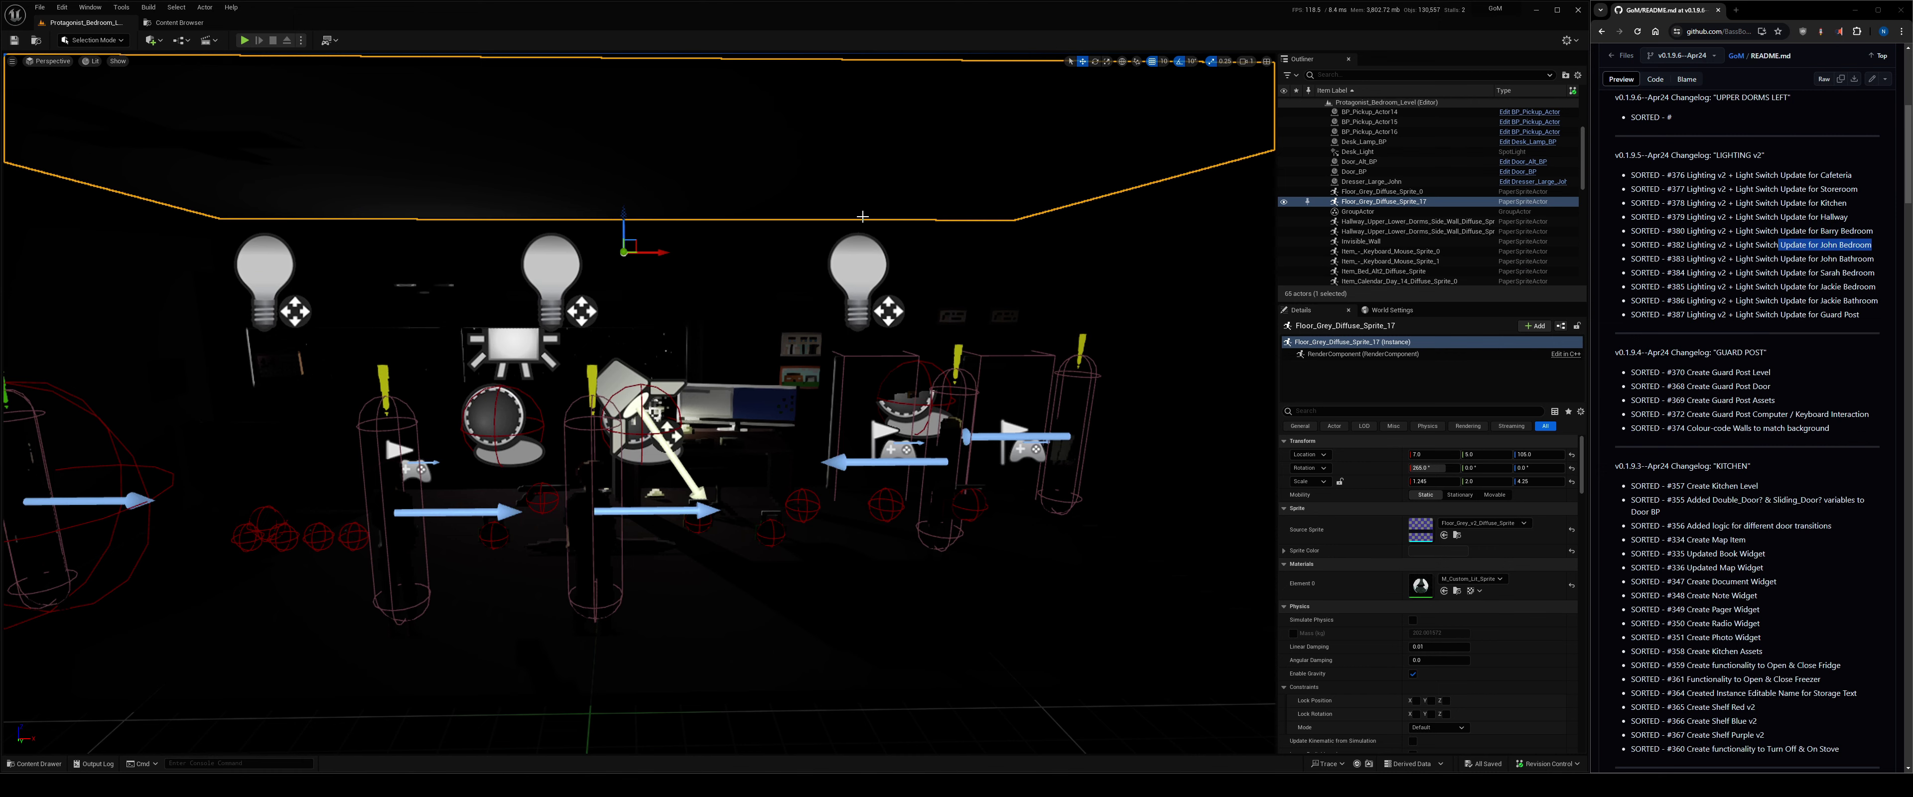
key("g")
key("g")
key("g")
key("g")
key("g")
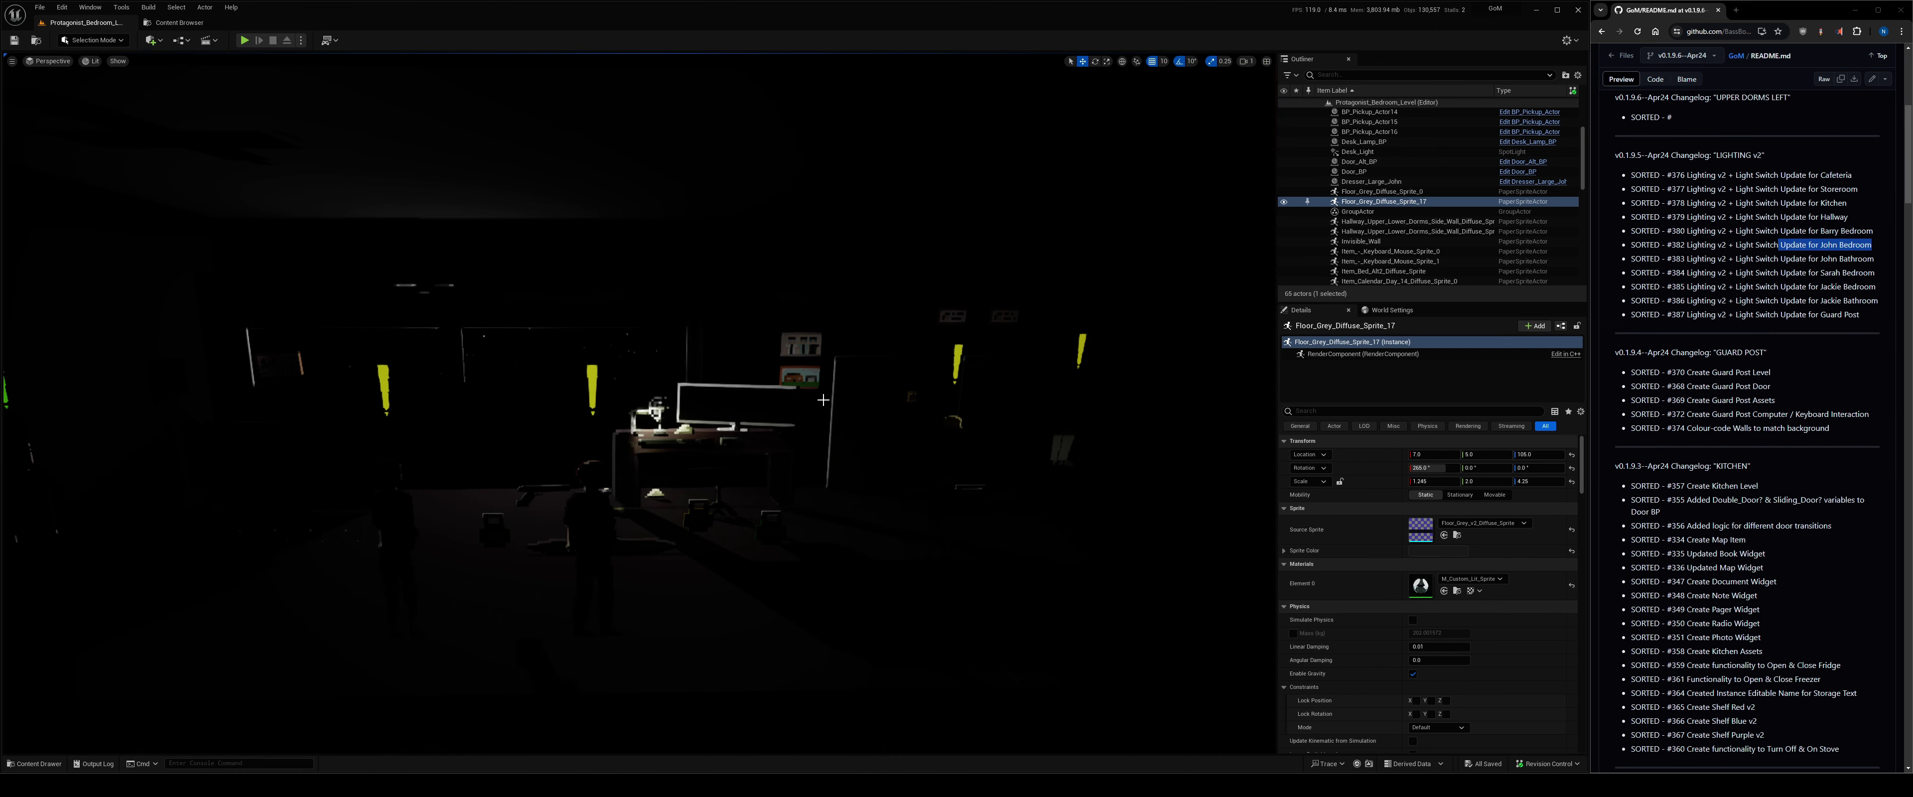
key("g")
key("g")
left_click(179, 22)
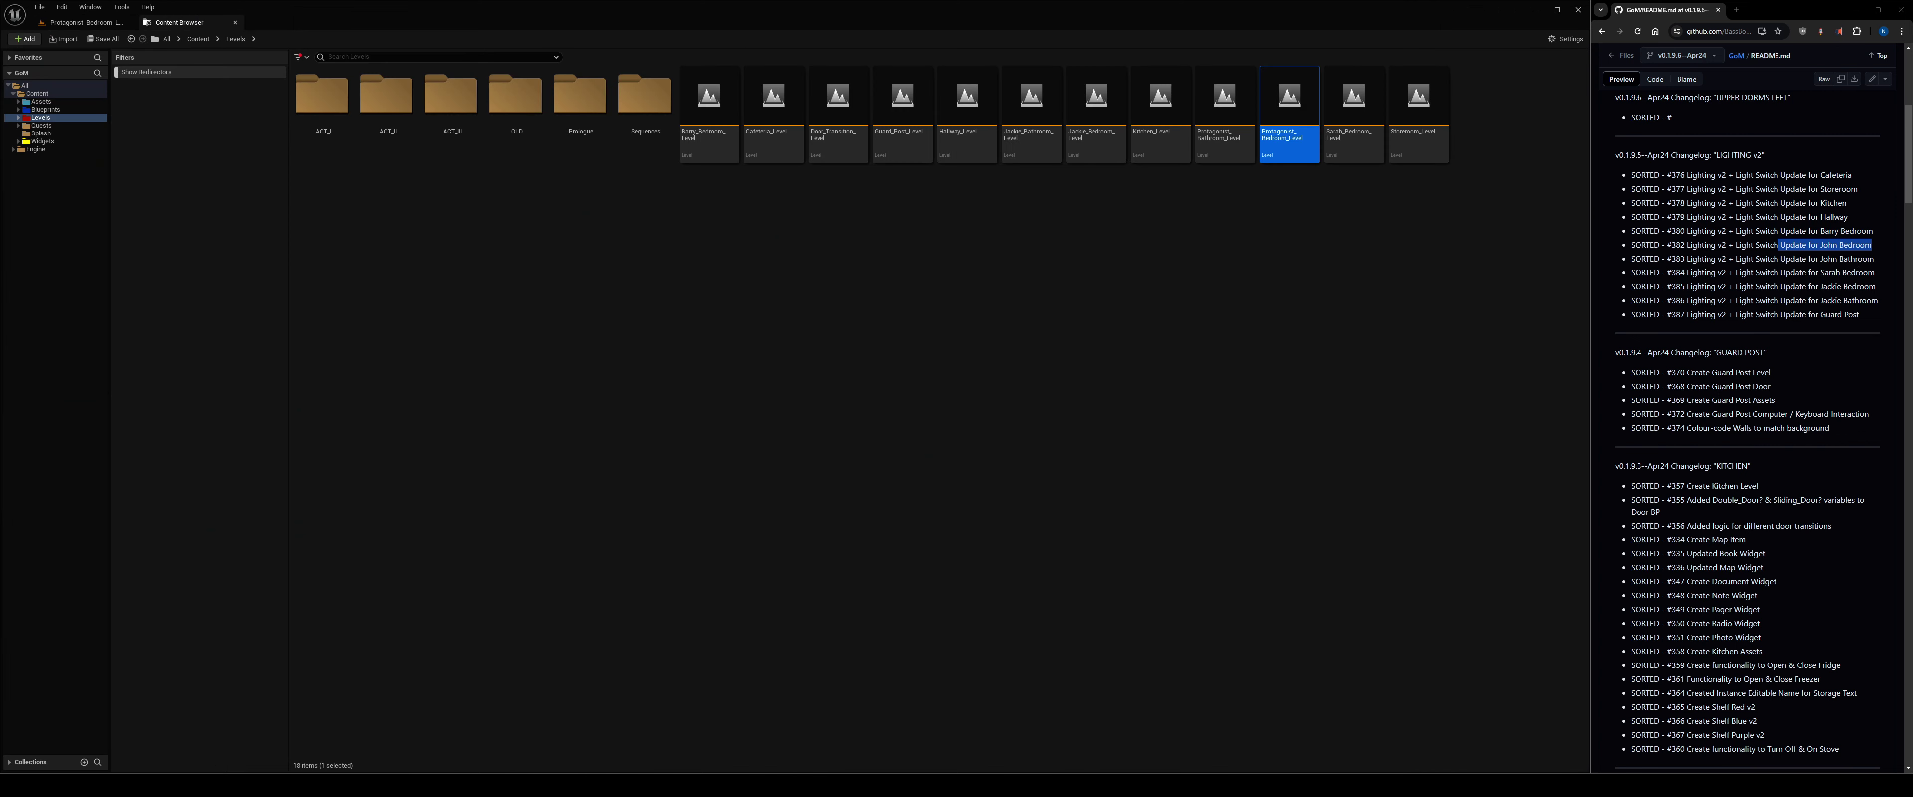
Open Protagonist_Bathroom_Level and move the camera closer to the bathroom set.
left_click_drag(1861, 261, 1840, 256)
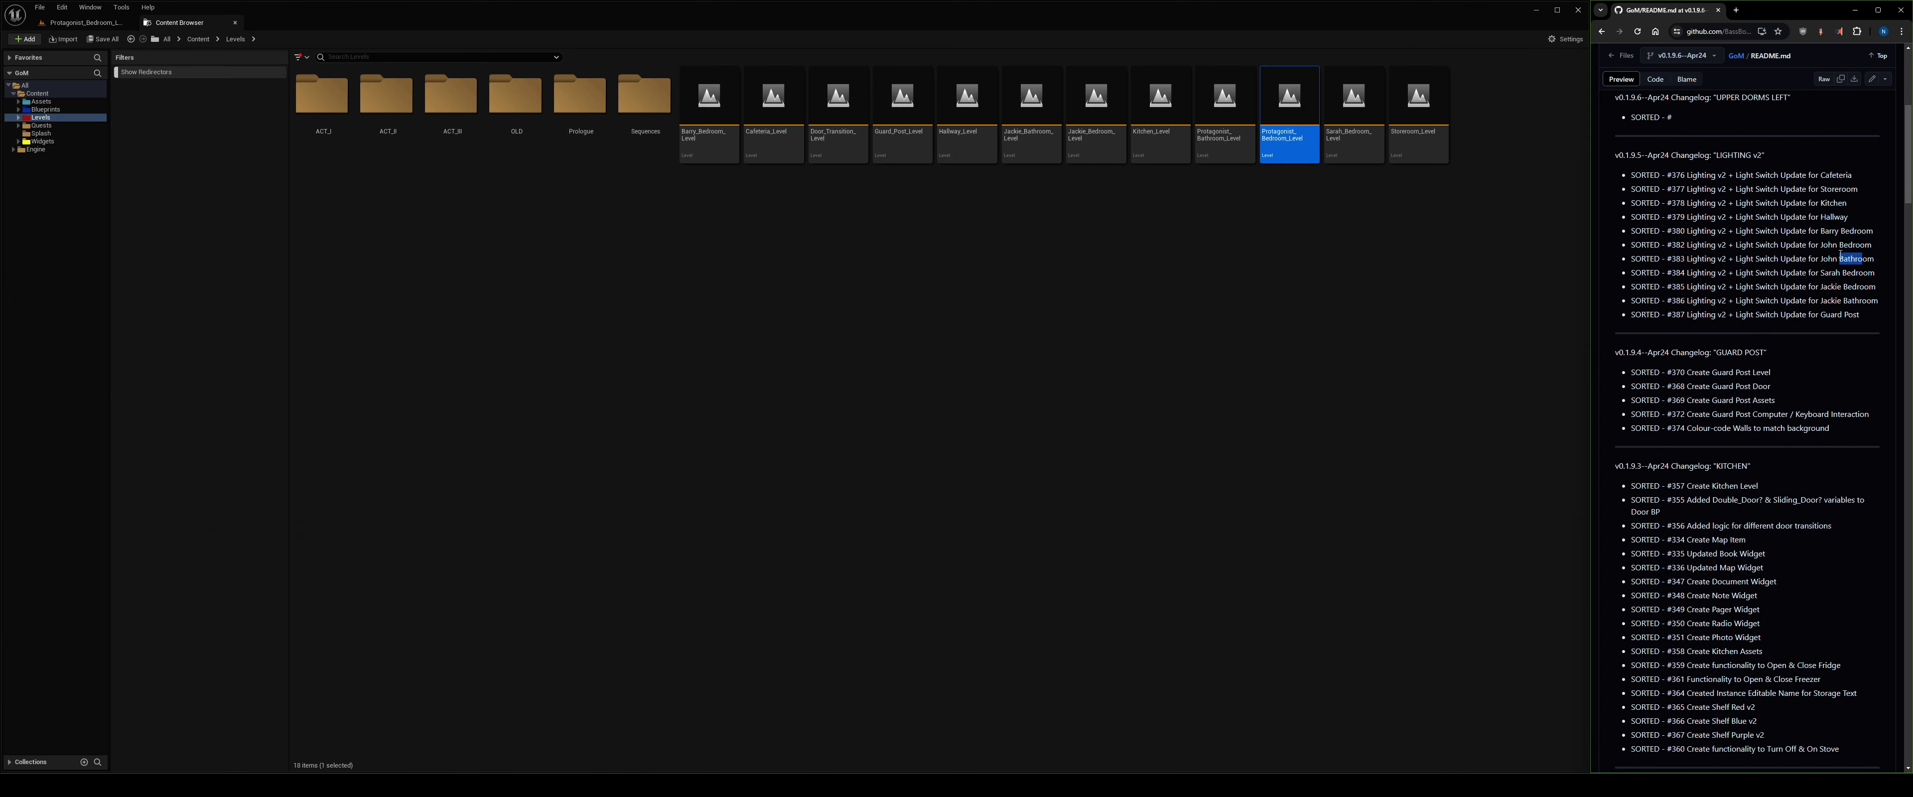
left_click(1225, 145)
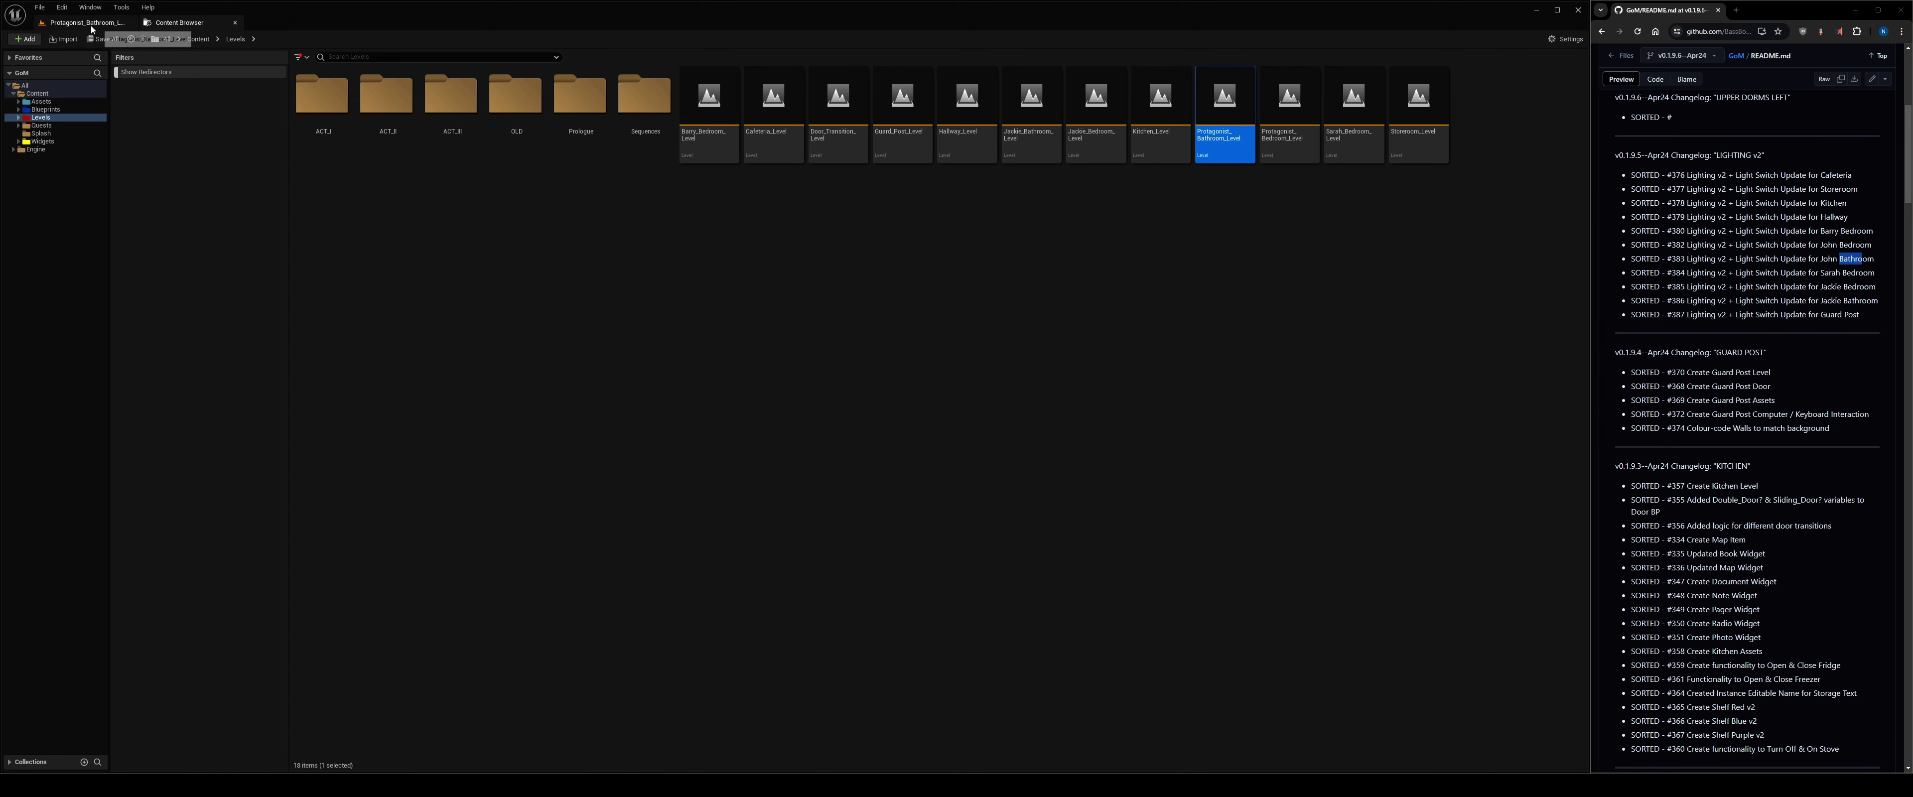
left_click(81, 23)
right_click_drag(727, 450, 728, 450)
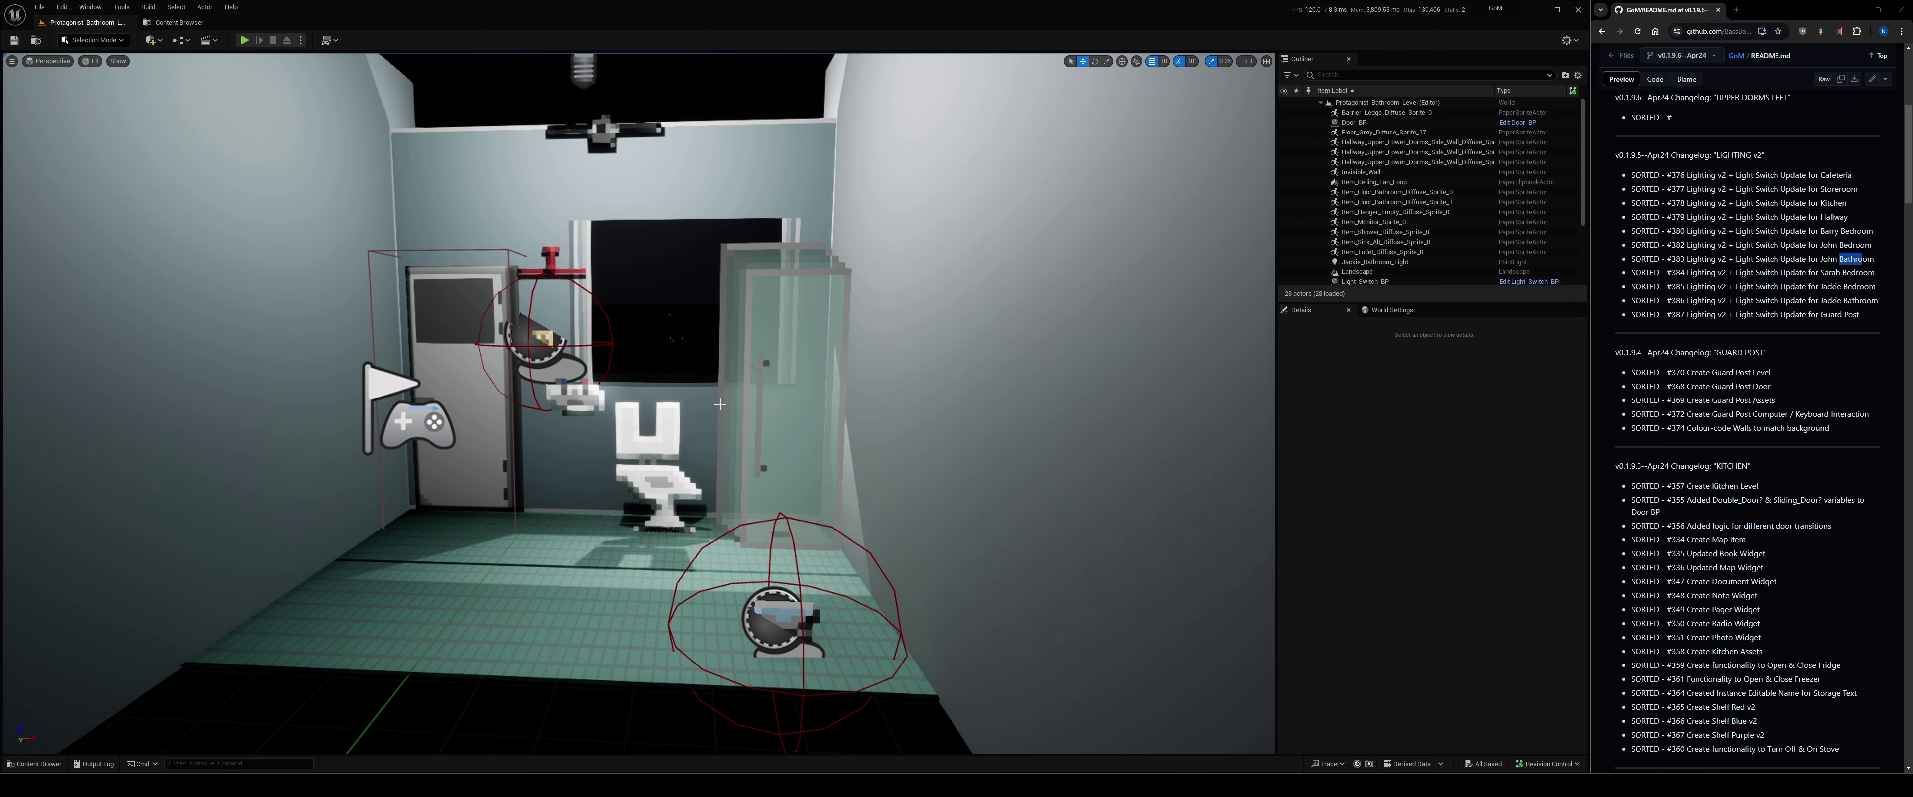
Run a quick bathroom play session, stop it, and start another one.
key("alt+p")
left_click(651, 397)
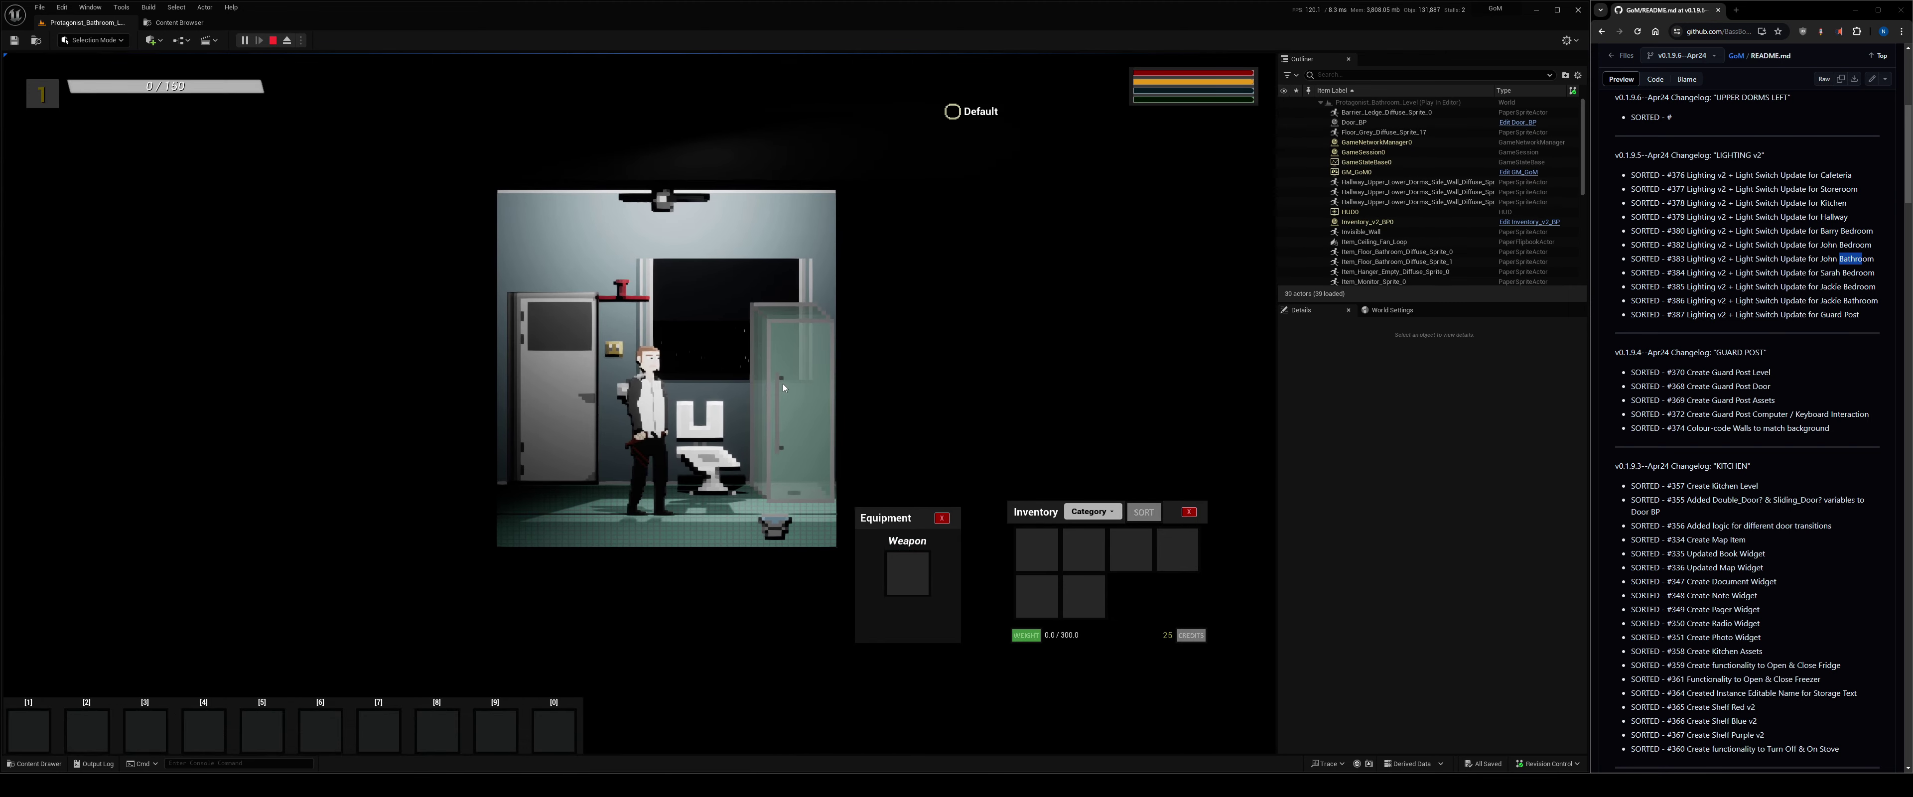
key("Escape")
scroll(639, 404, "up", 5)
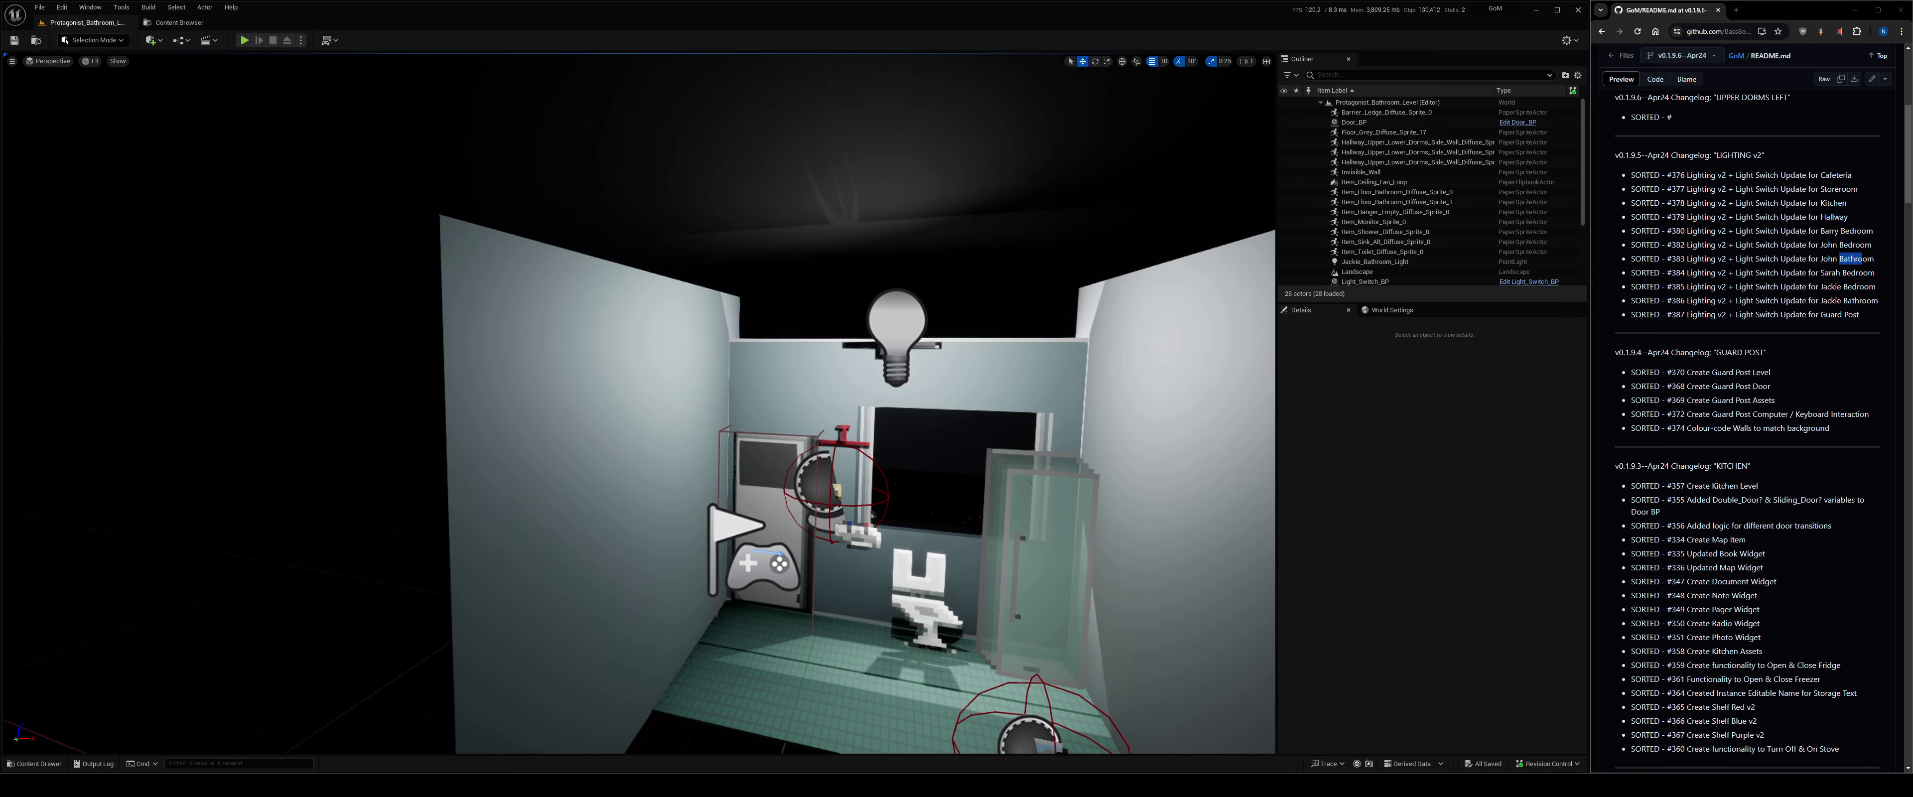
key("alt+p")
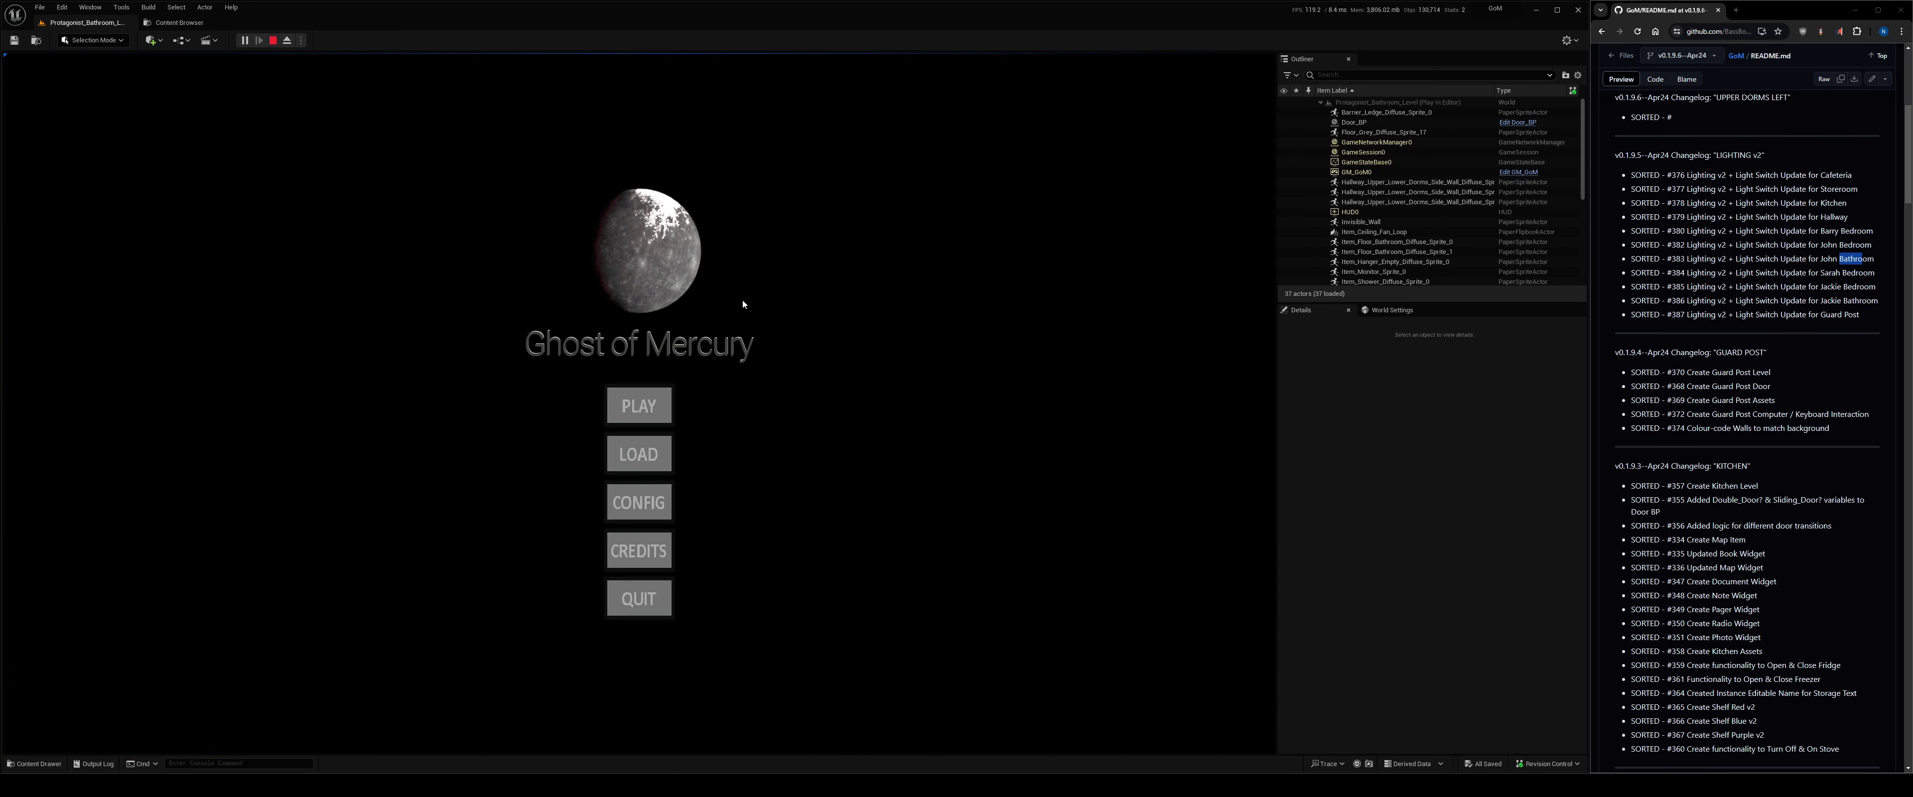
Walk to the bathroom switch by the sink and toggle the light off, on, and off again.
left_click(672, 406)
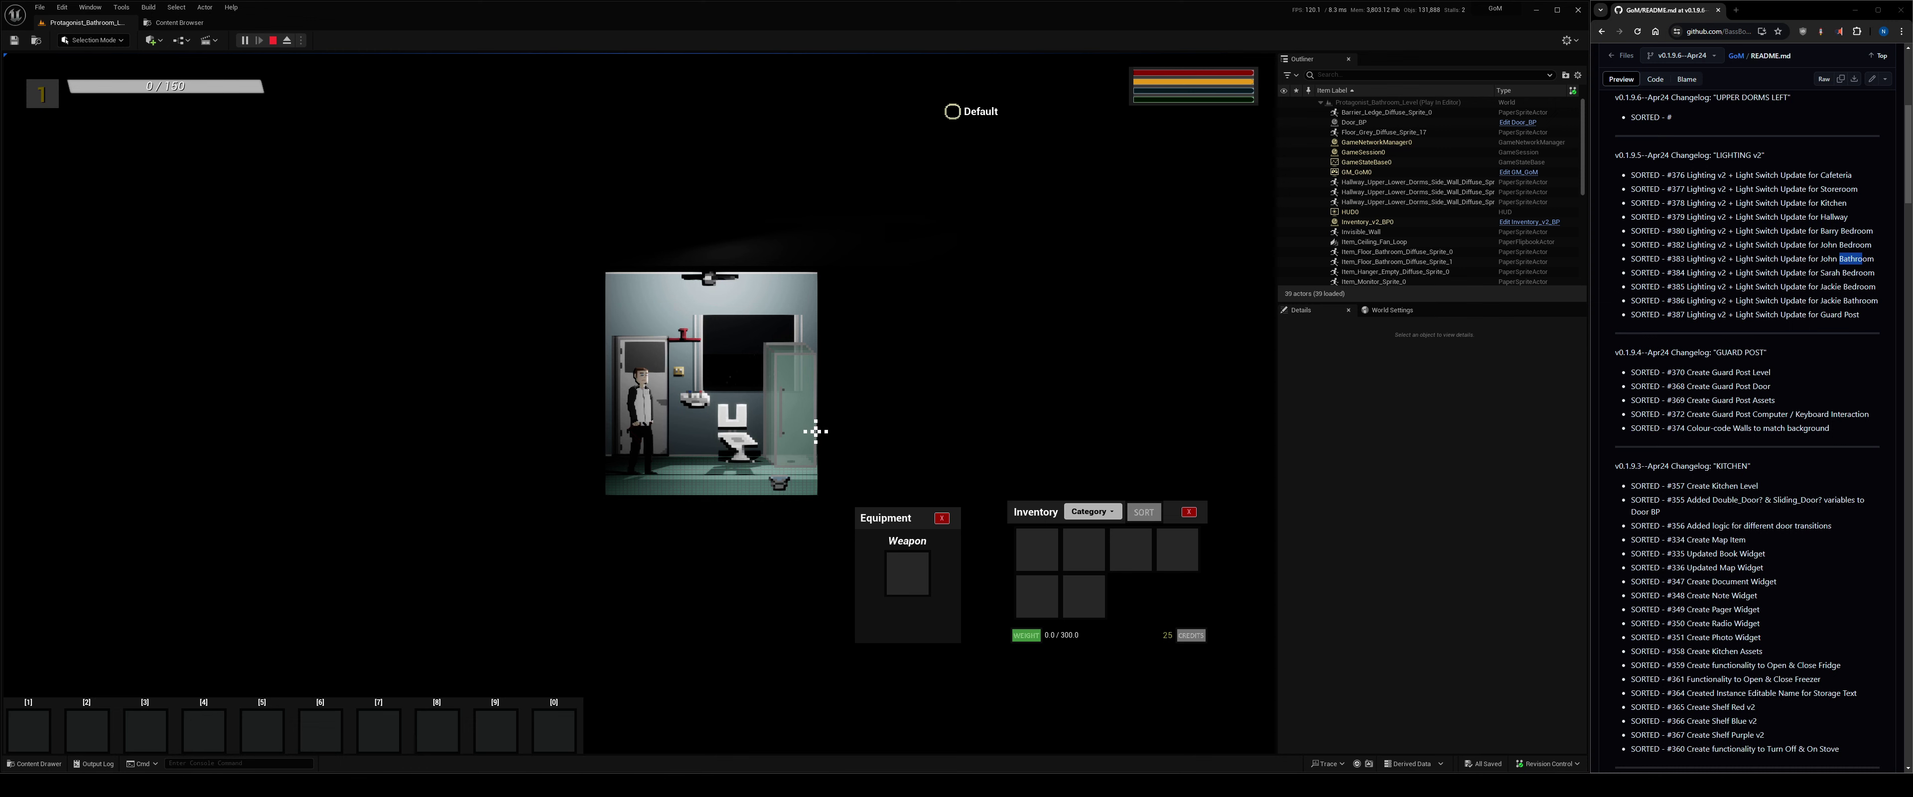
key("d")
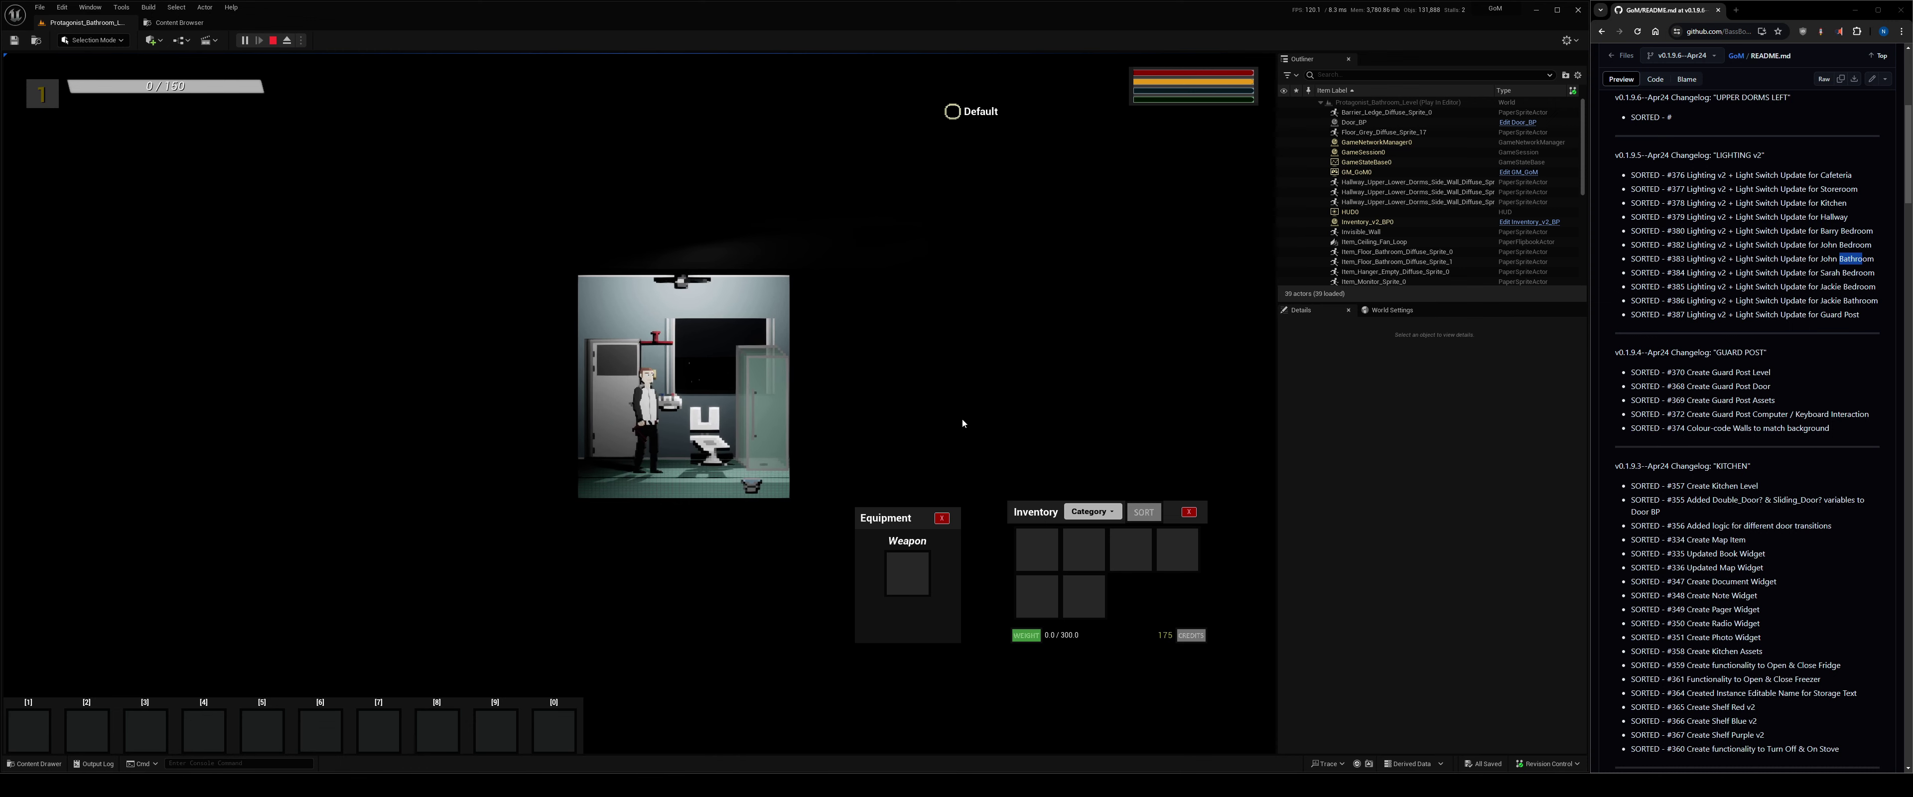
key("e")
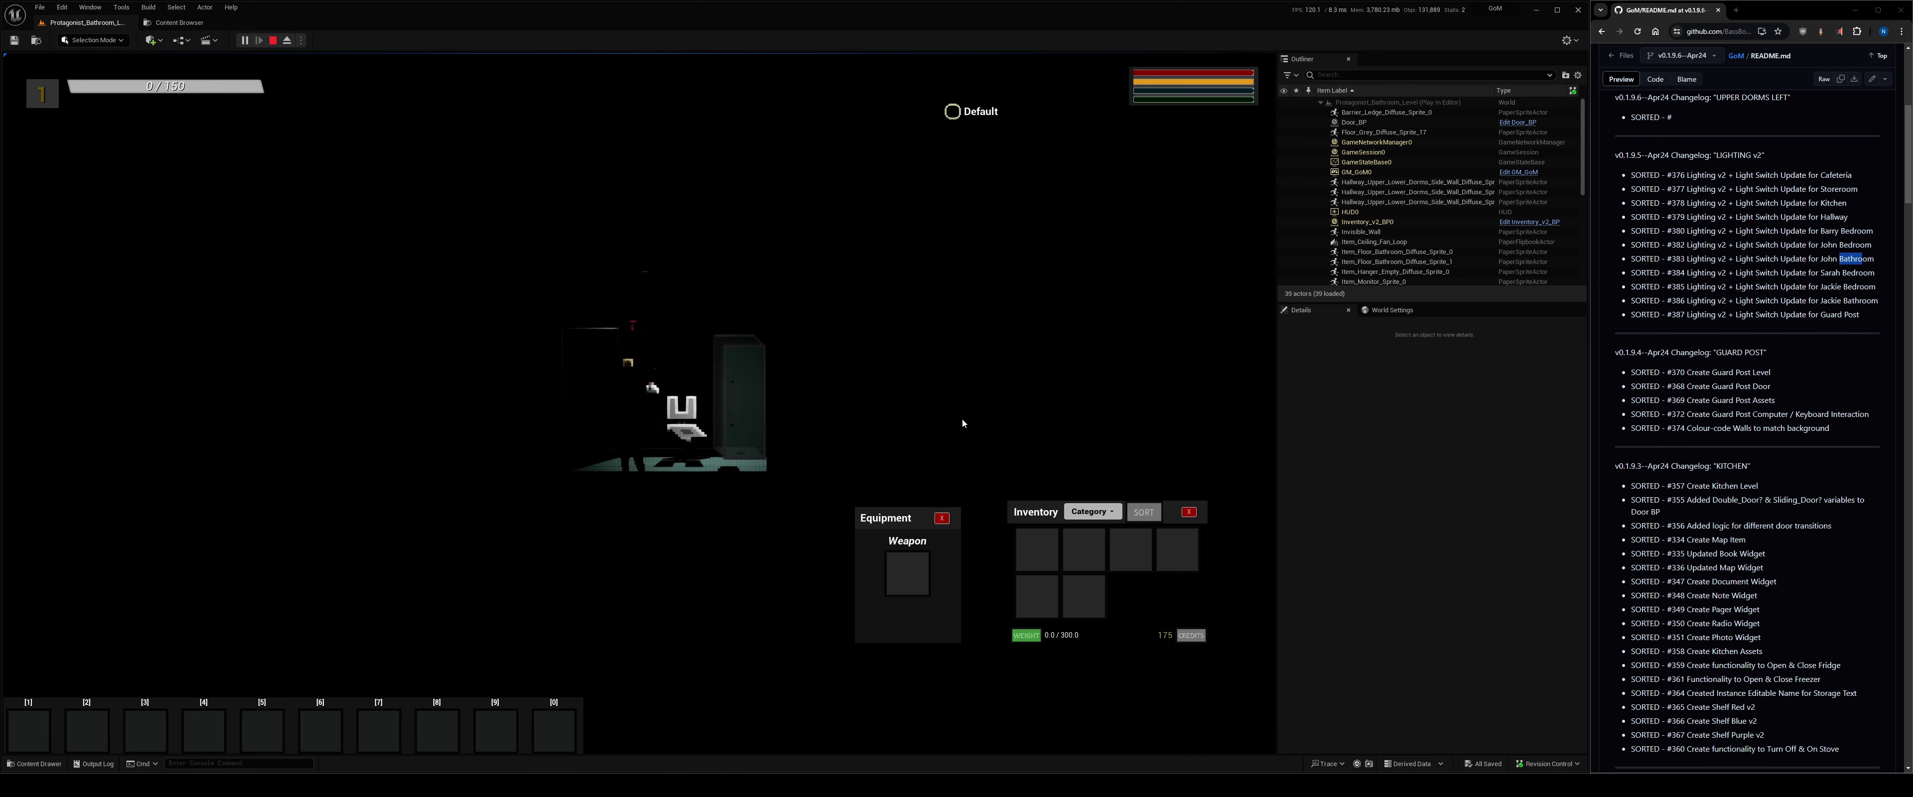
key("e")
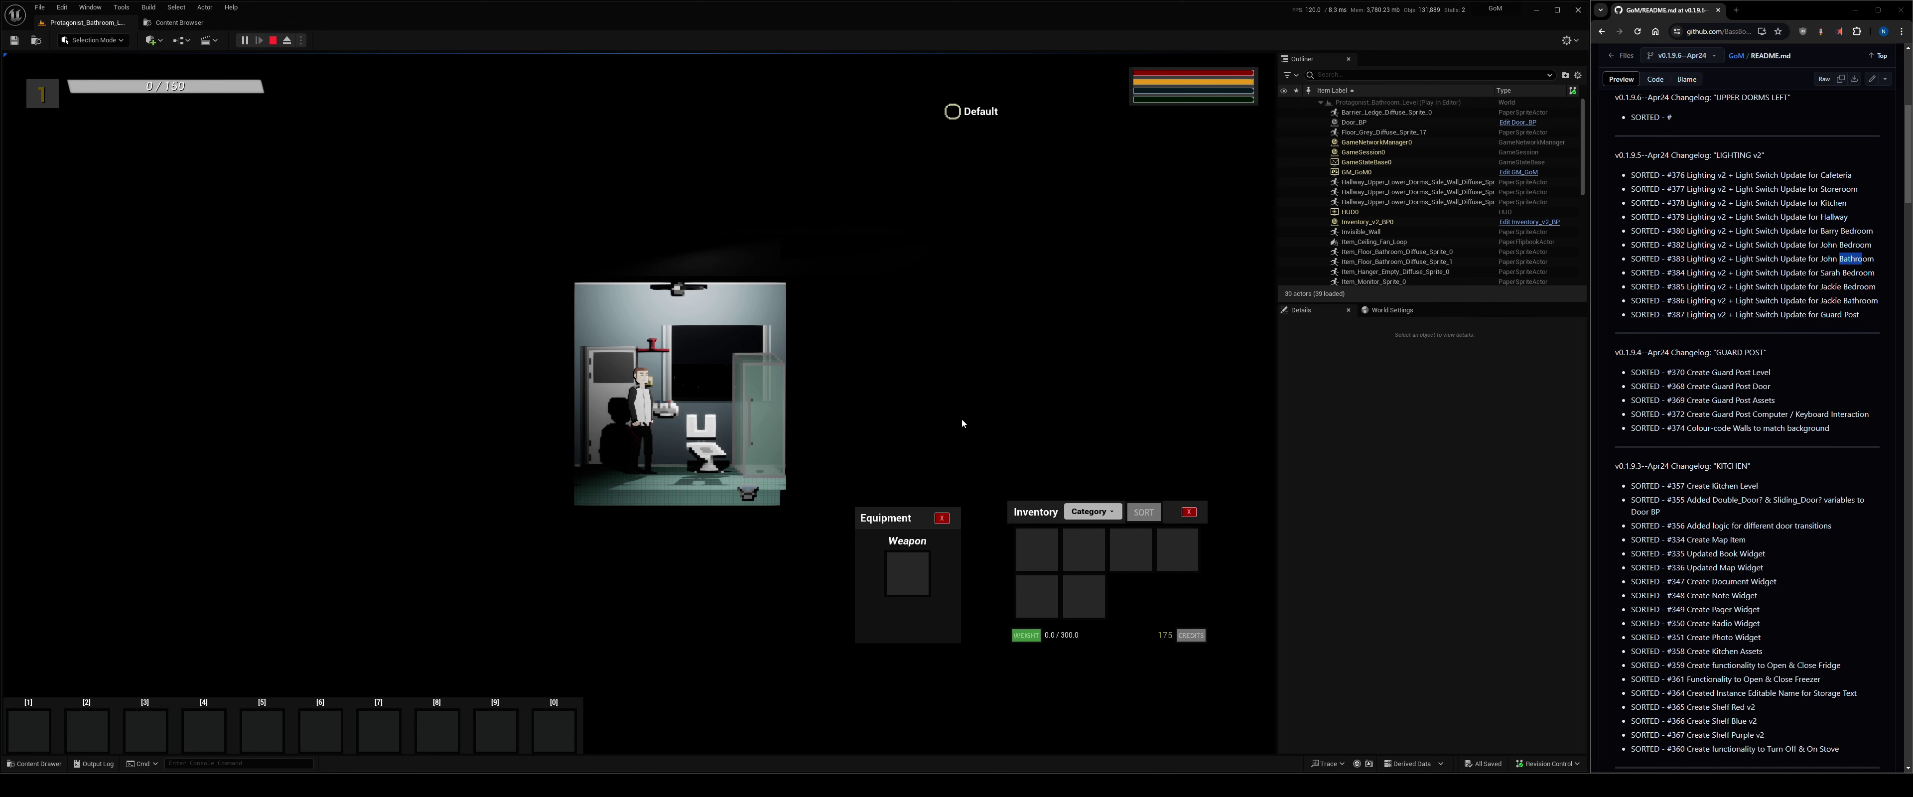
key("e")
key("e")
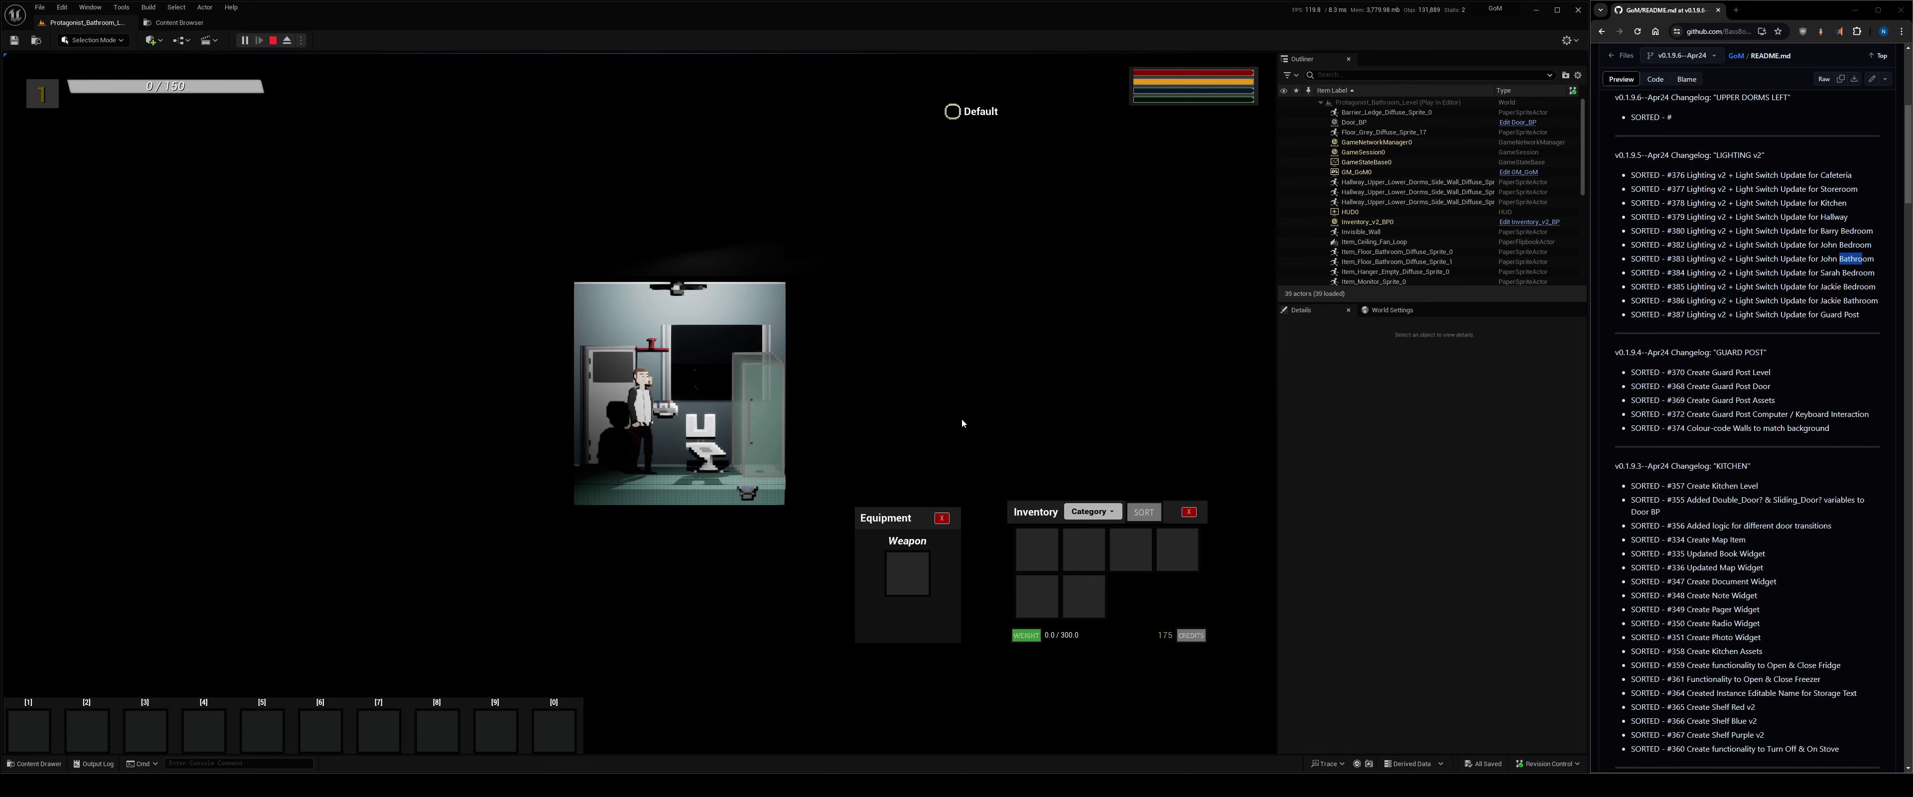
End the bathroom session, open Sarah_Bedroom_Level, and select its bedroom floor sprite.
key("Escape")
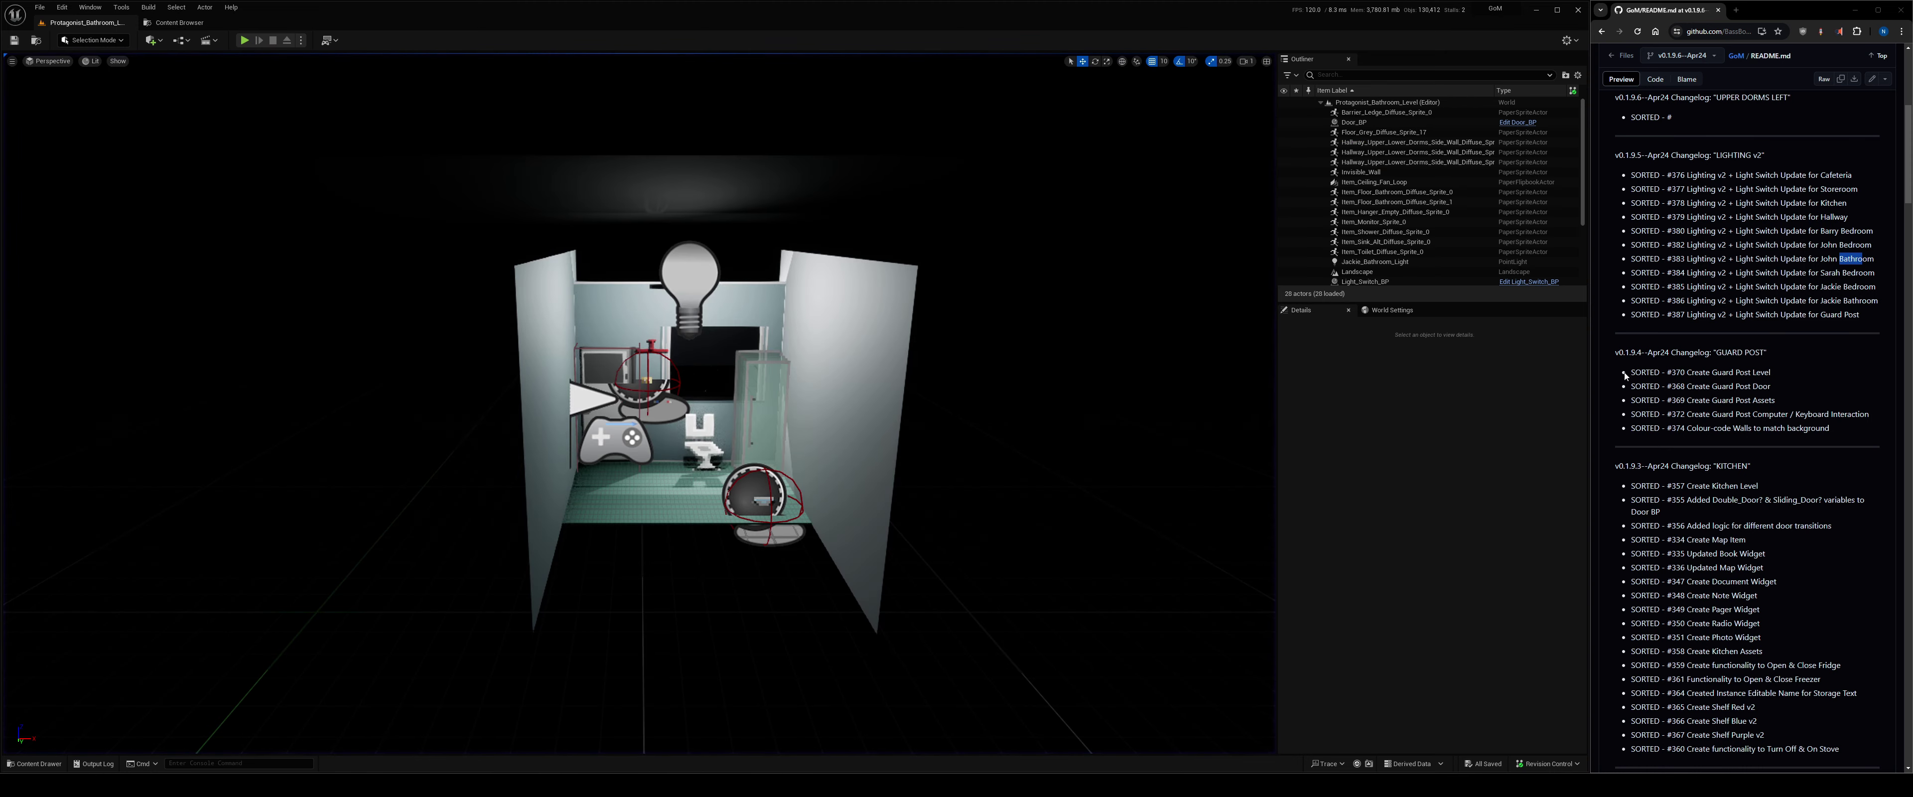
left_click(179, 22)
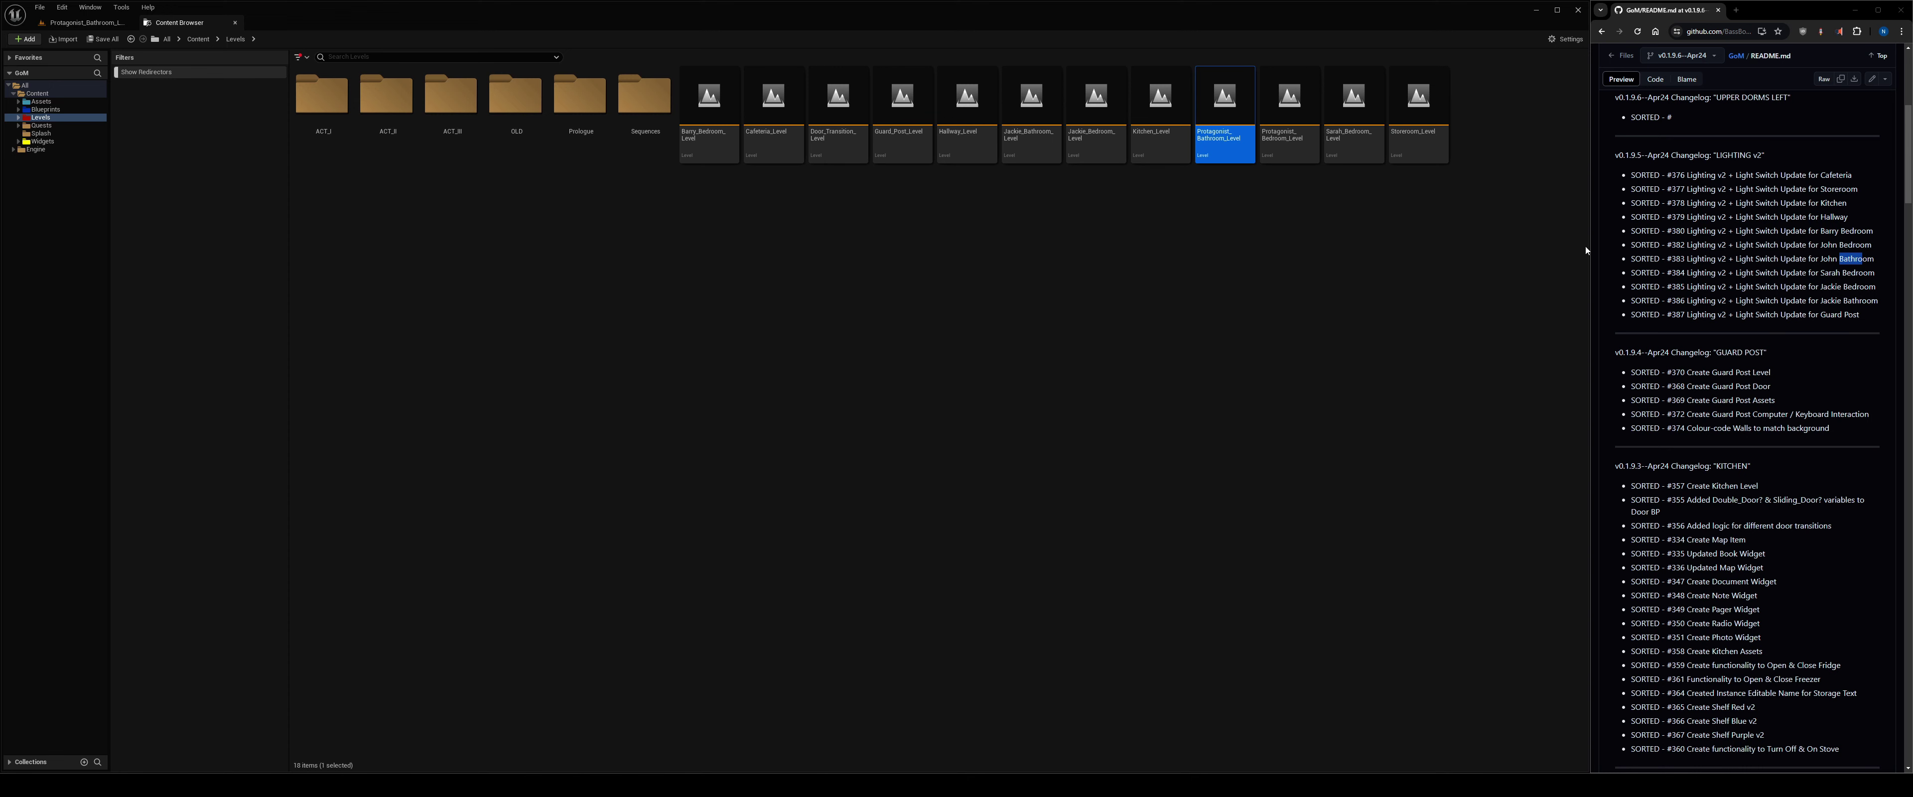
double_click(1351, 97)
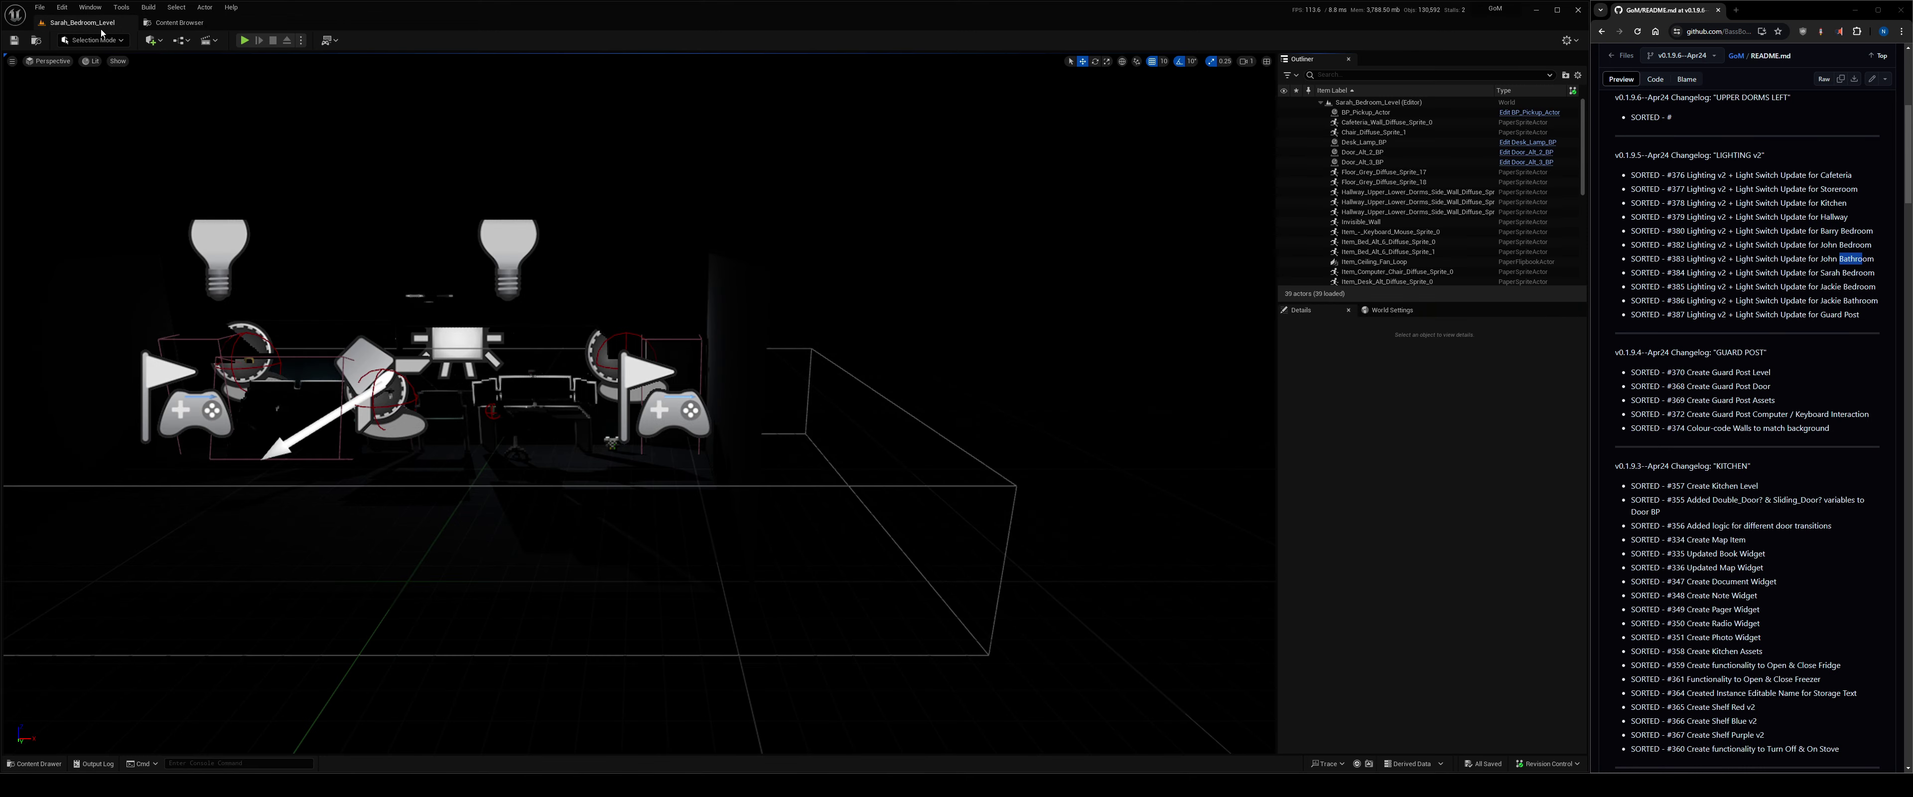
scroll(601, 358, "down", 8)
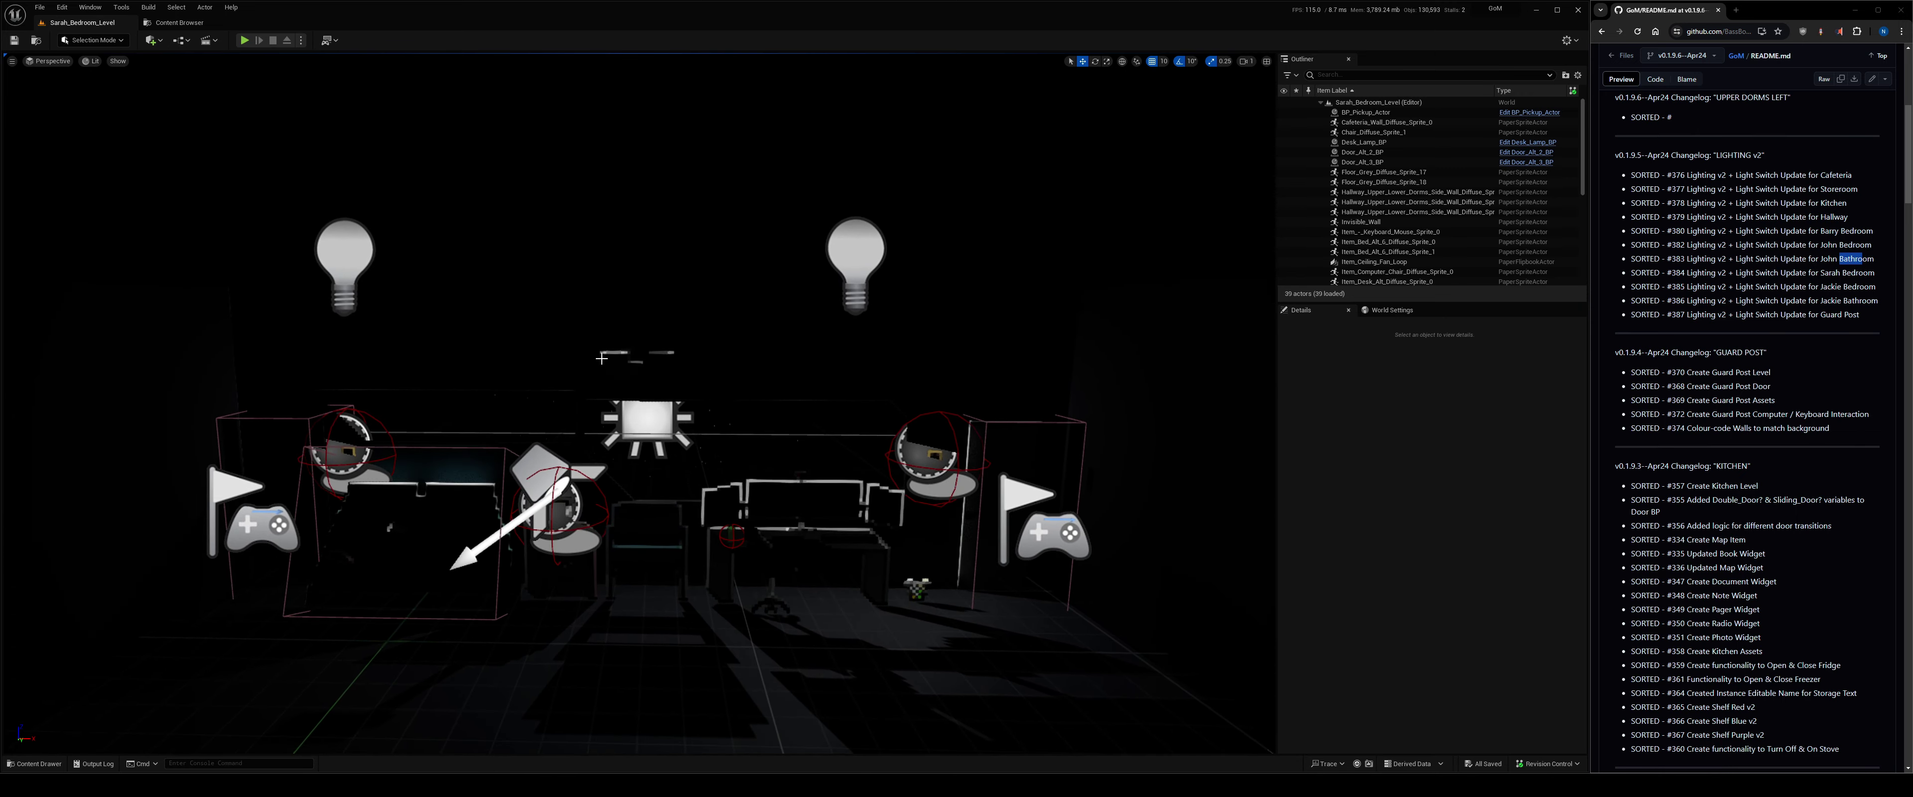
left_click(835, 645)
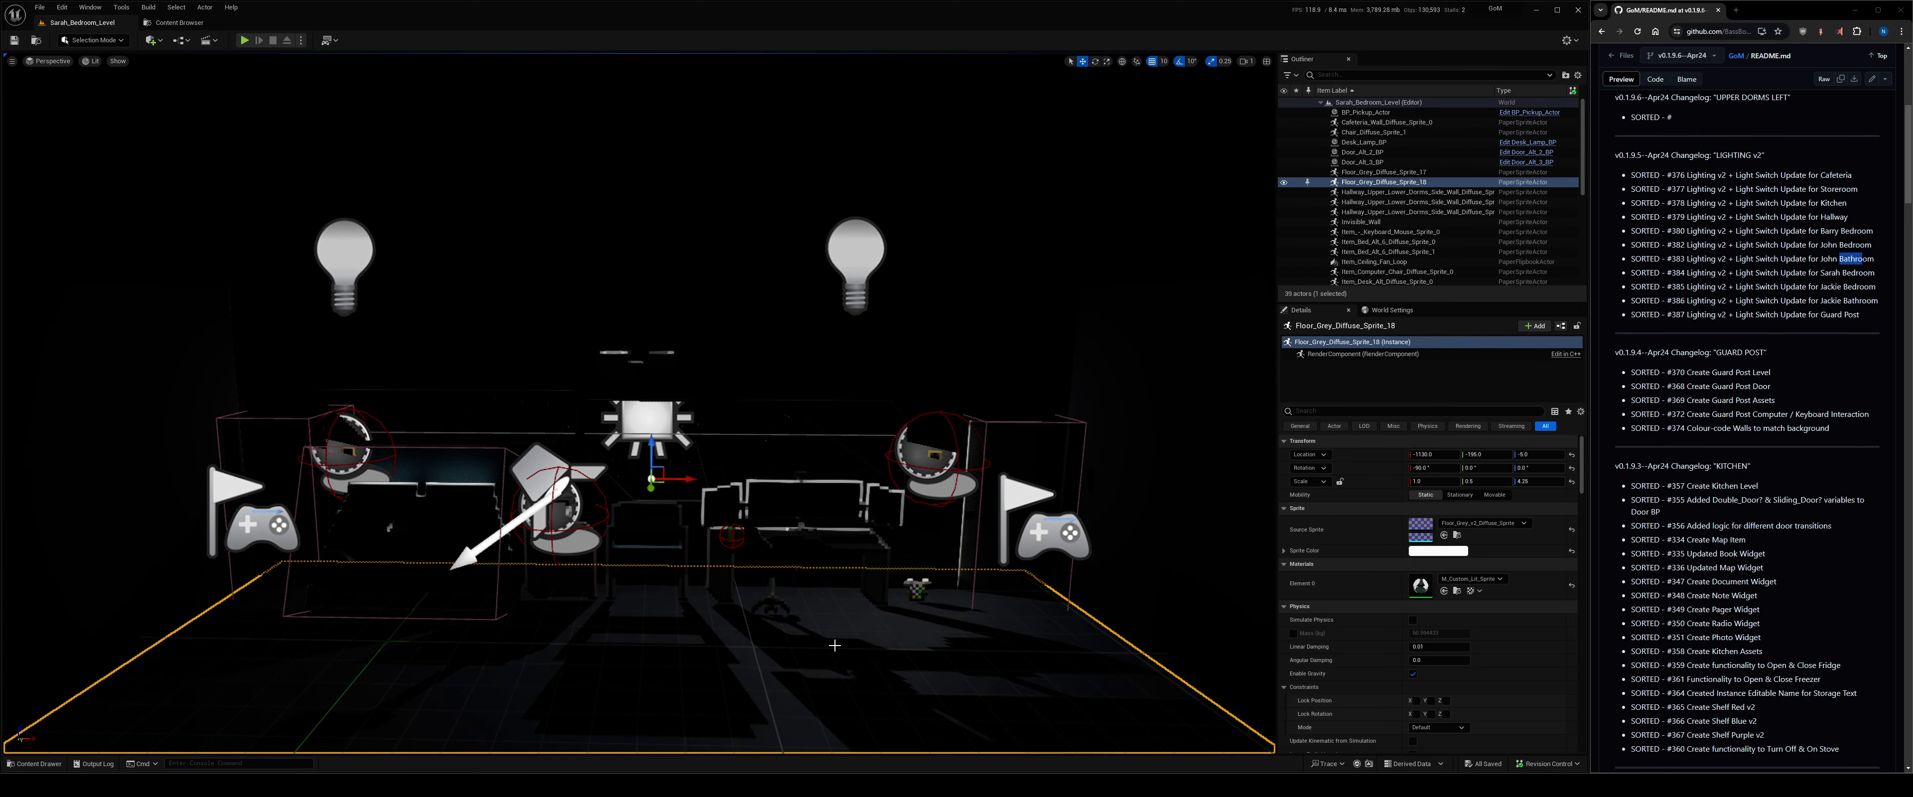
Play Sarah's bedroom, toggle the door-switch light several times ending off, then return to Levels.
key("alt+p")
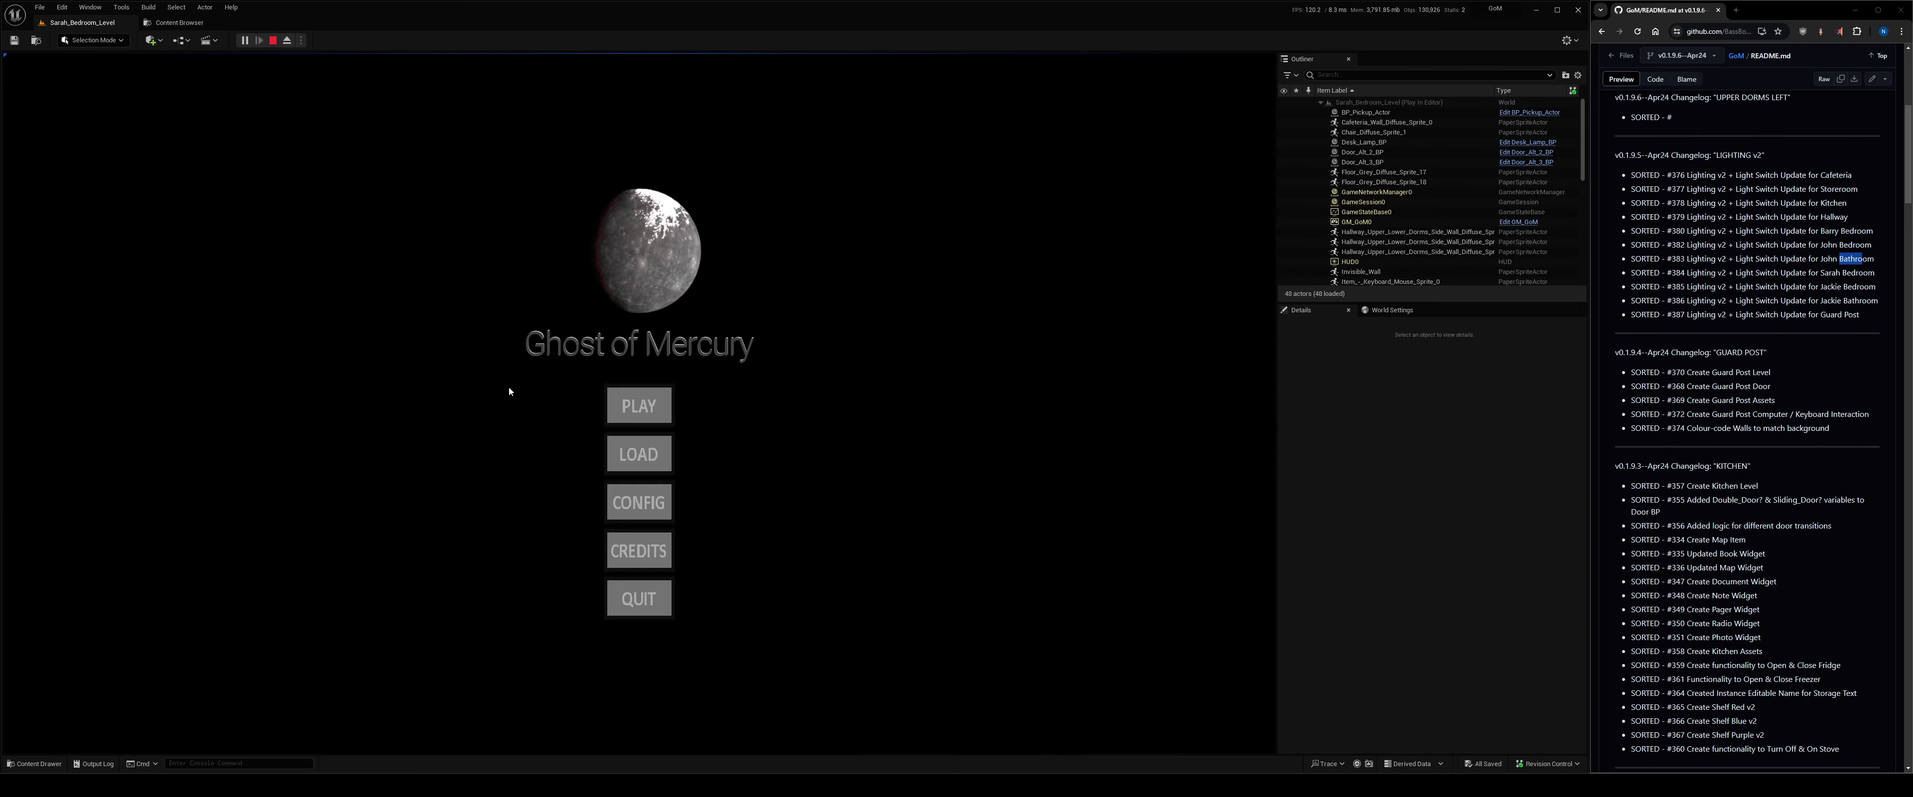
left_click(657, 417)
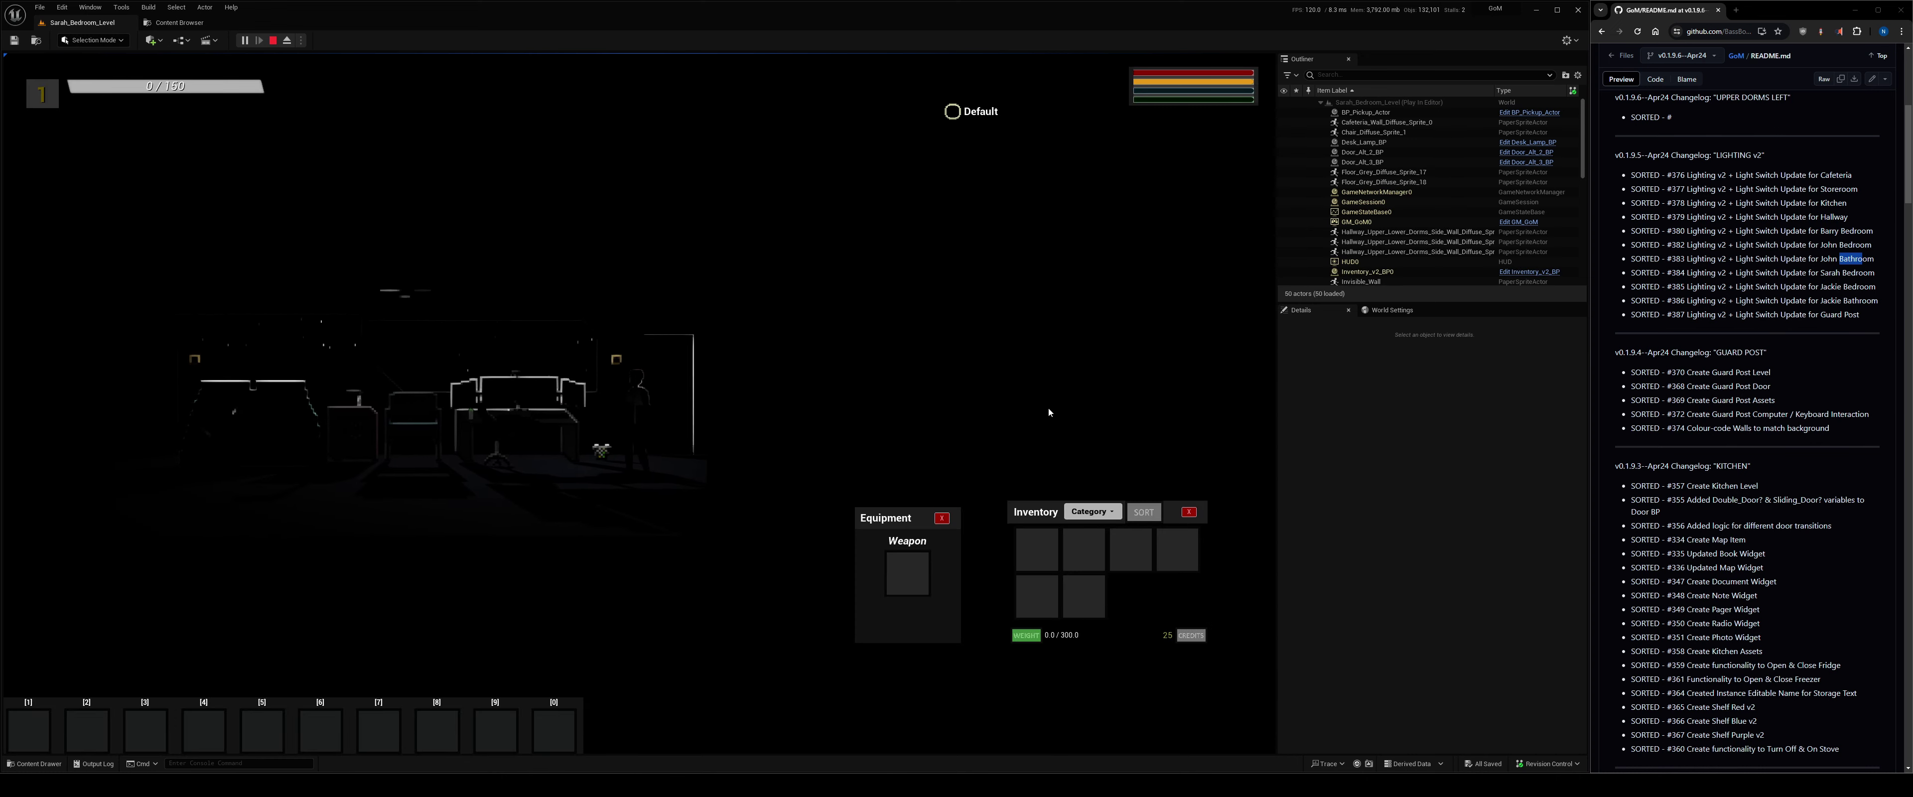
key("a")
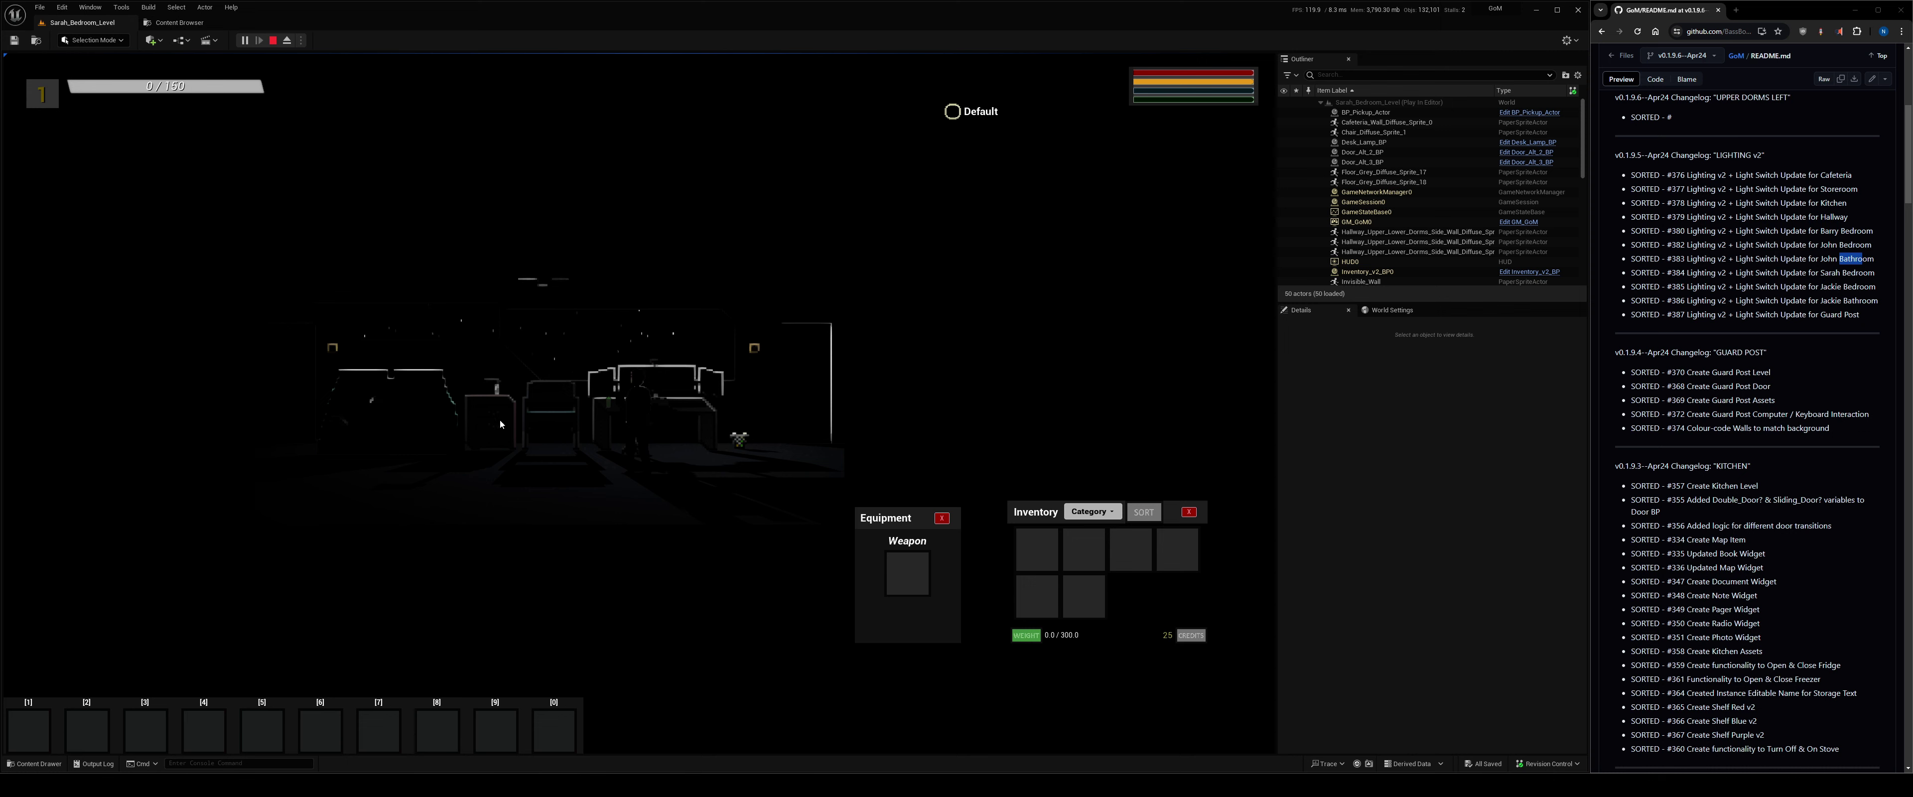
key("d")
key("e")
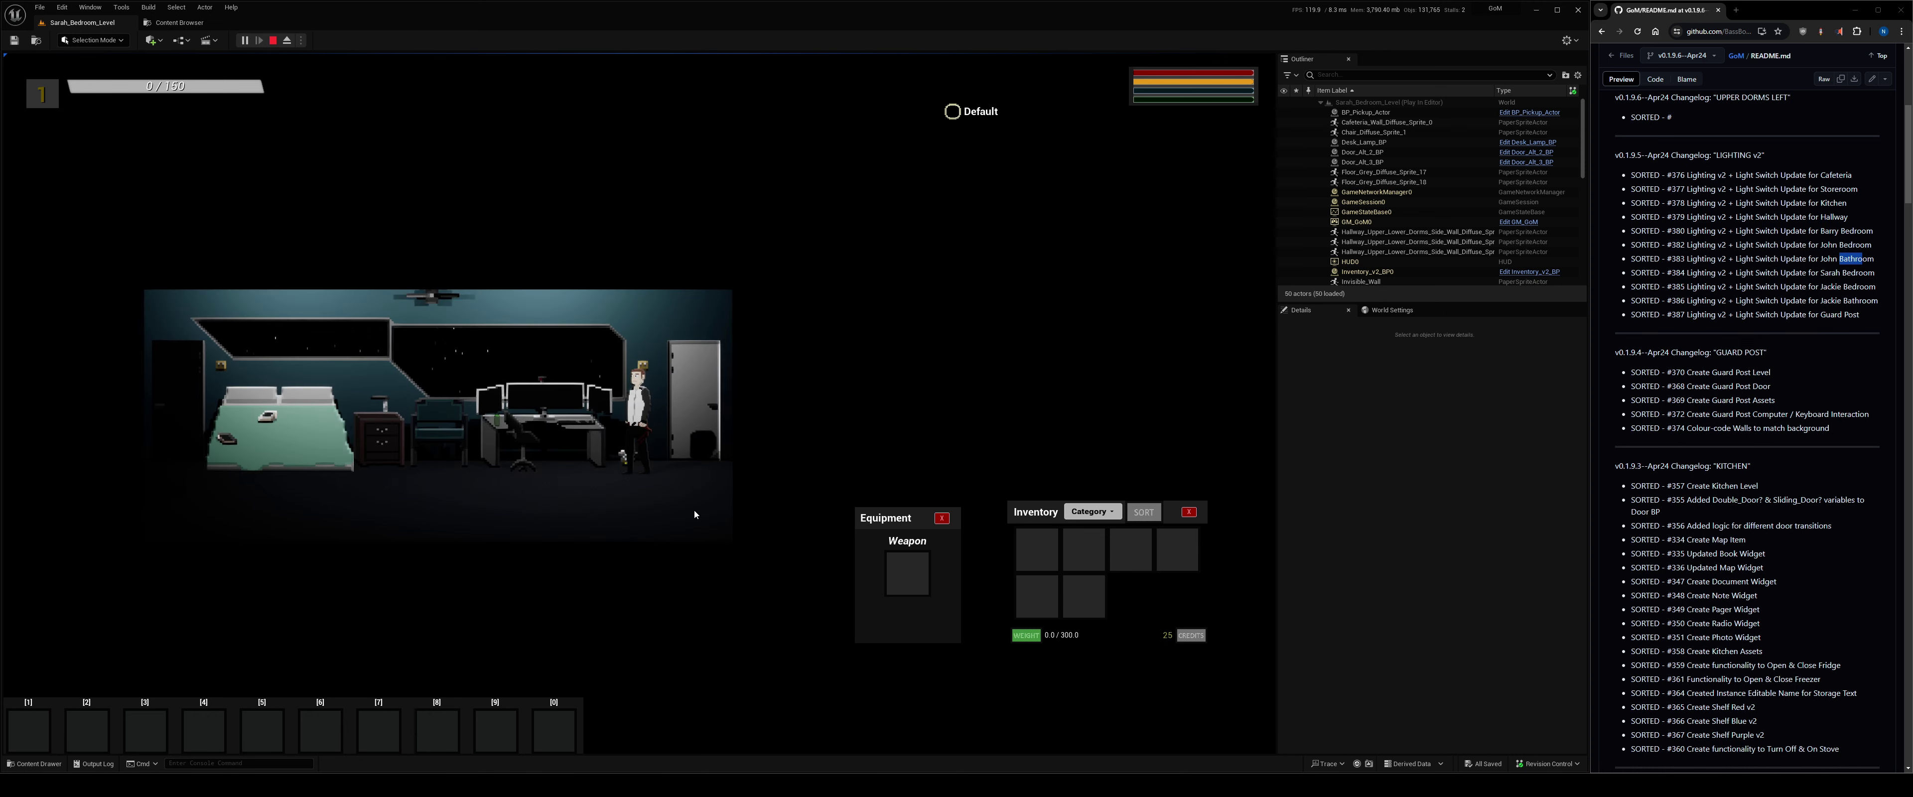
key("e")
key("e")
key("e")
key("e")
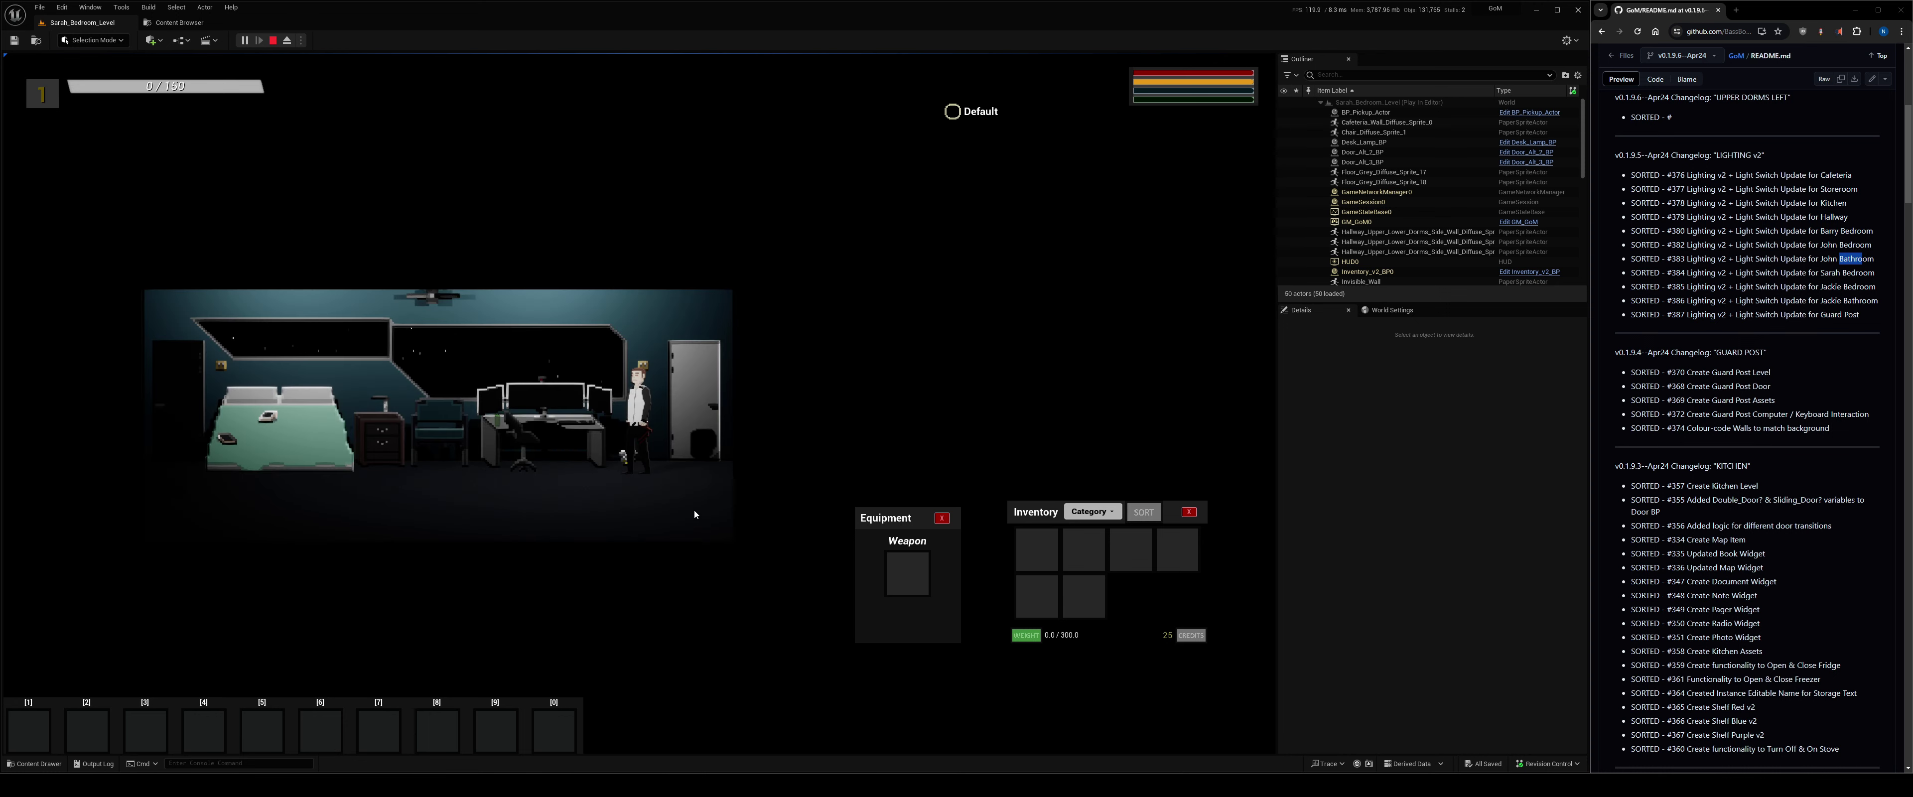
key("e")
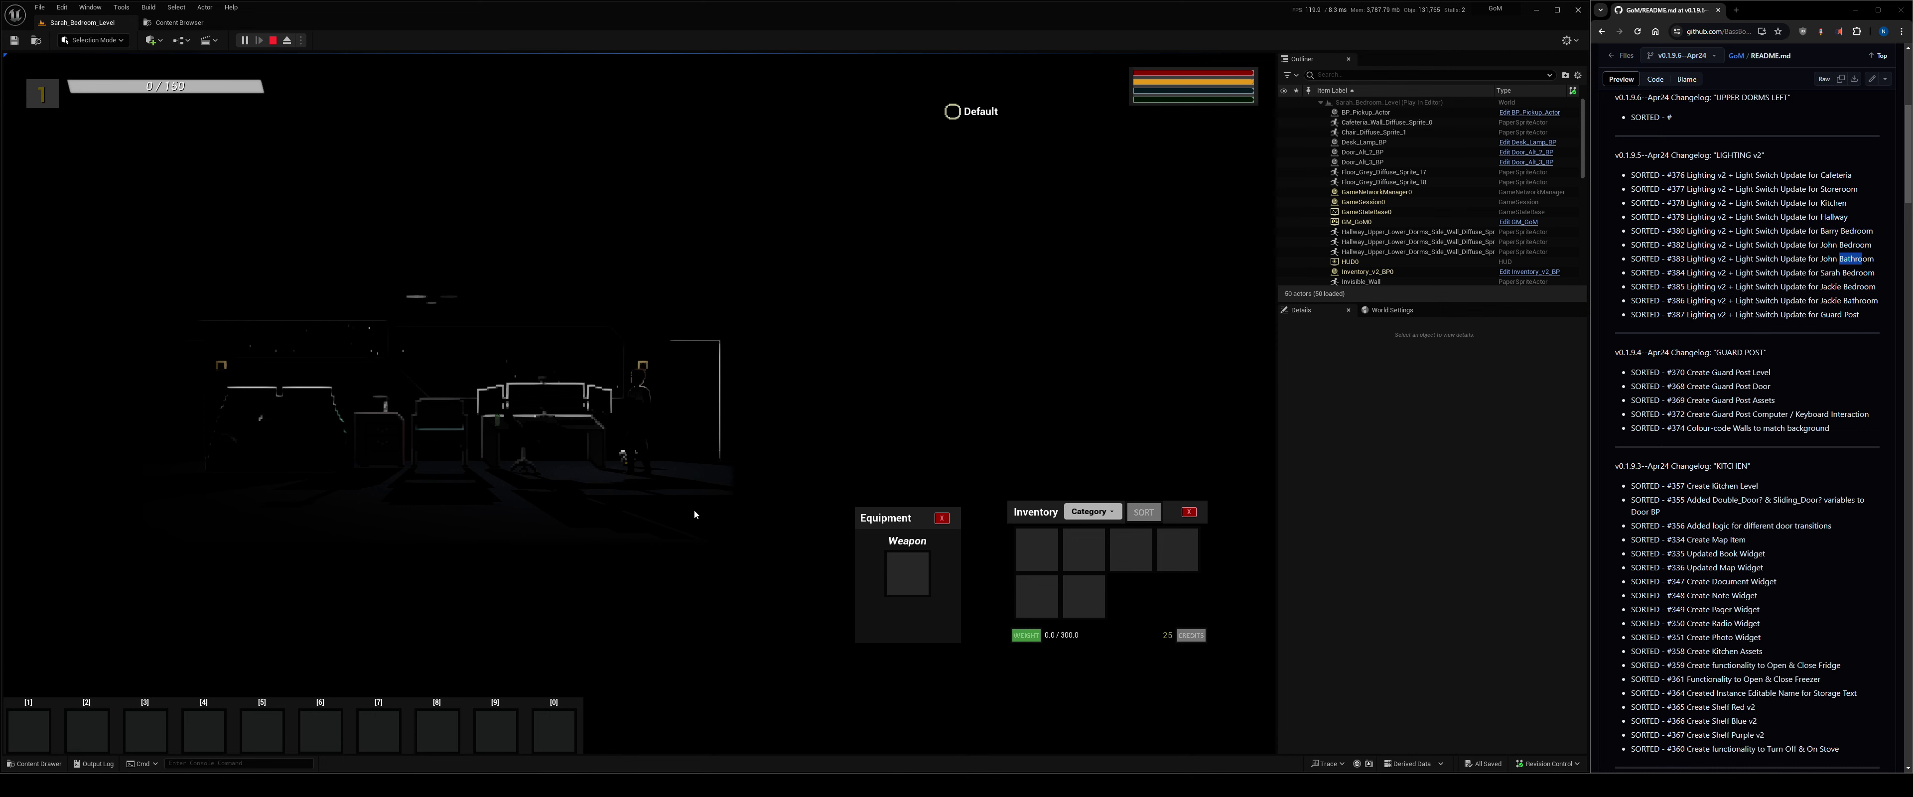
key("s")
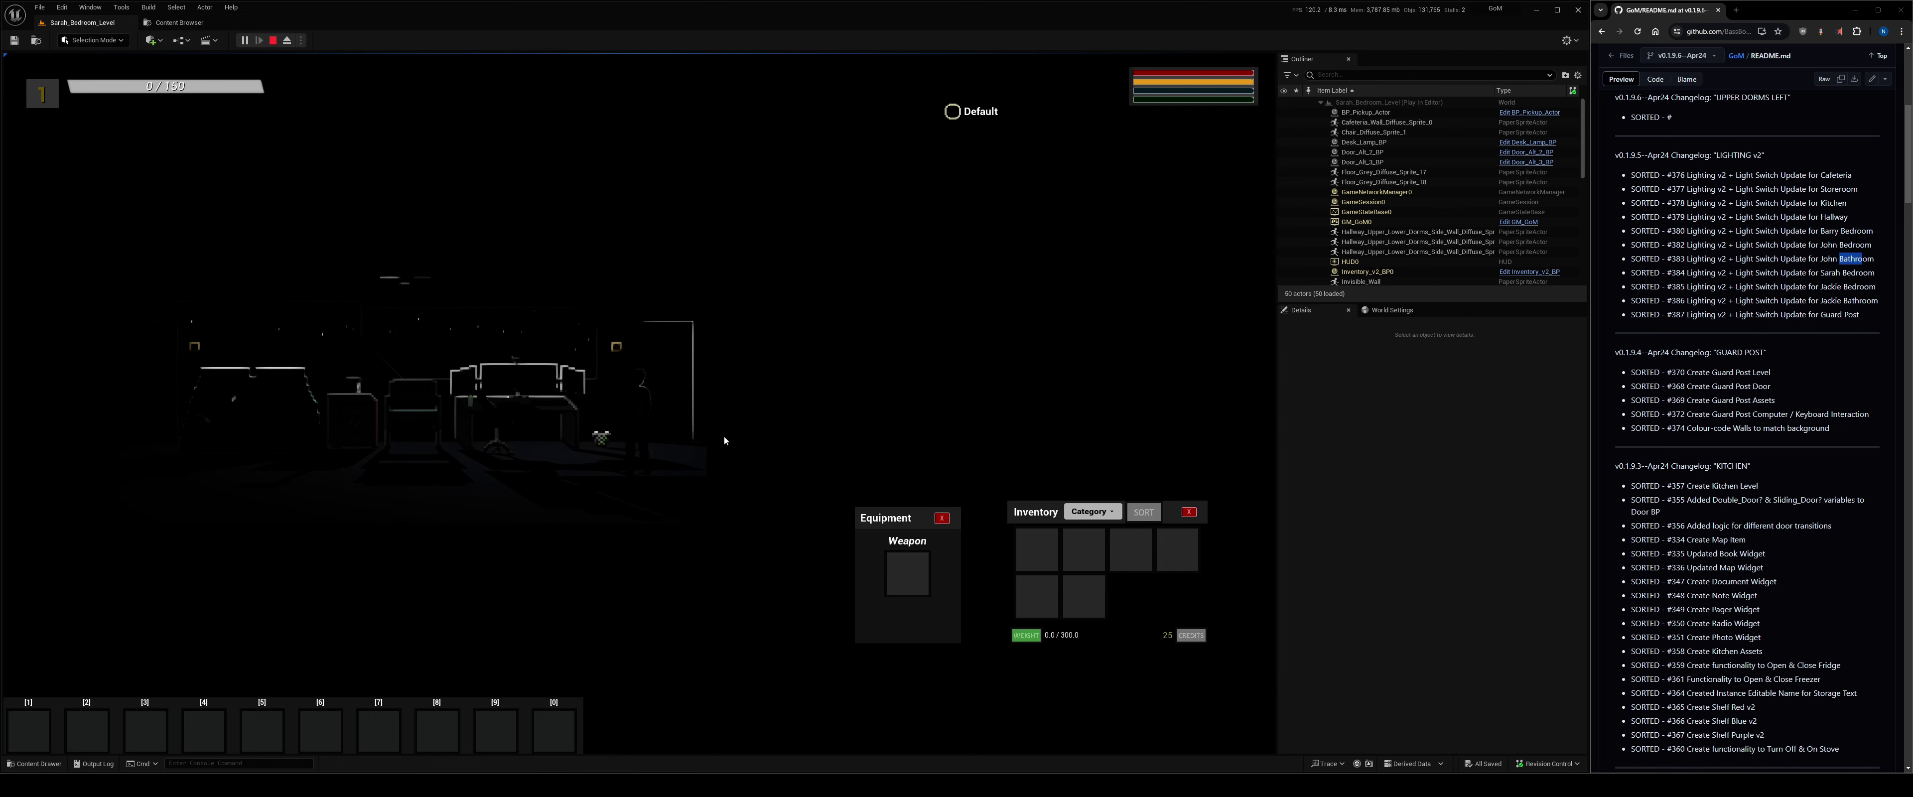
key("Escape")
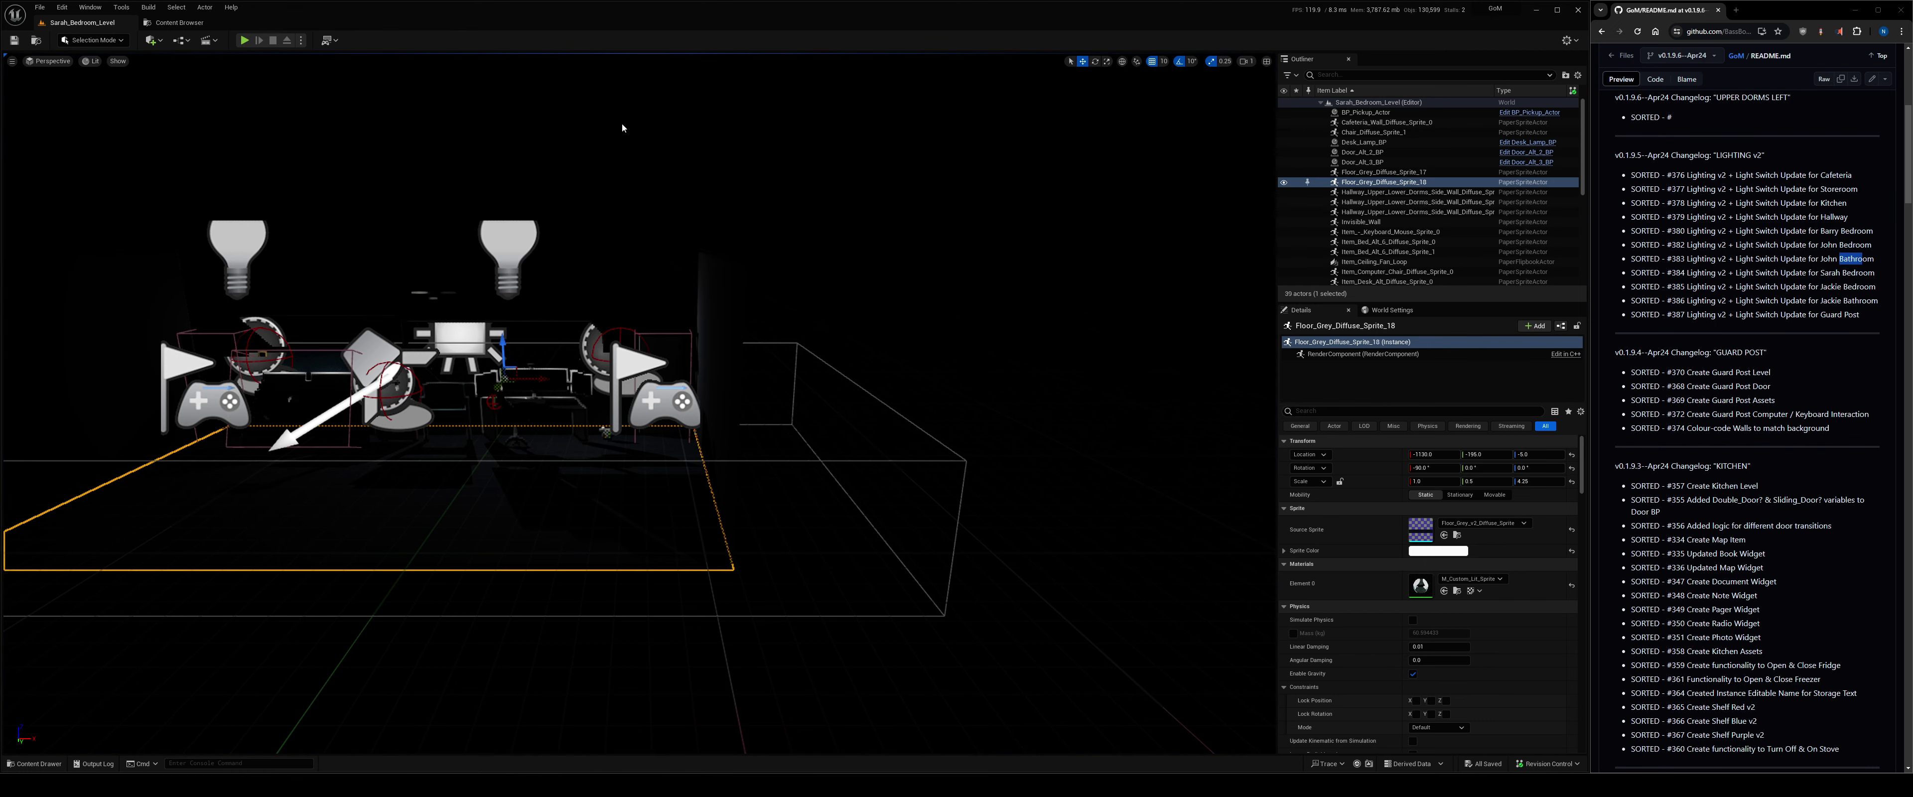
left_click(164, 23)
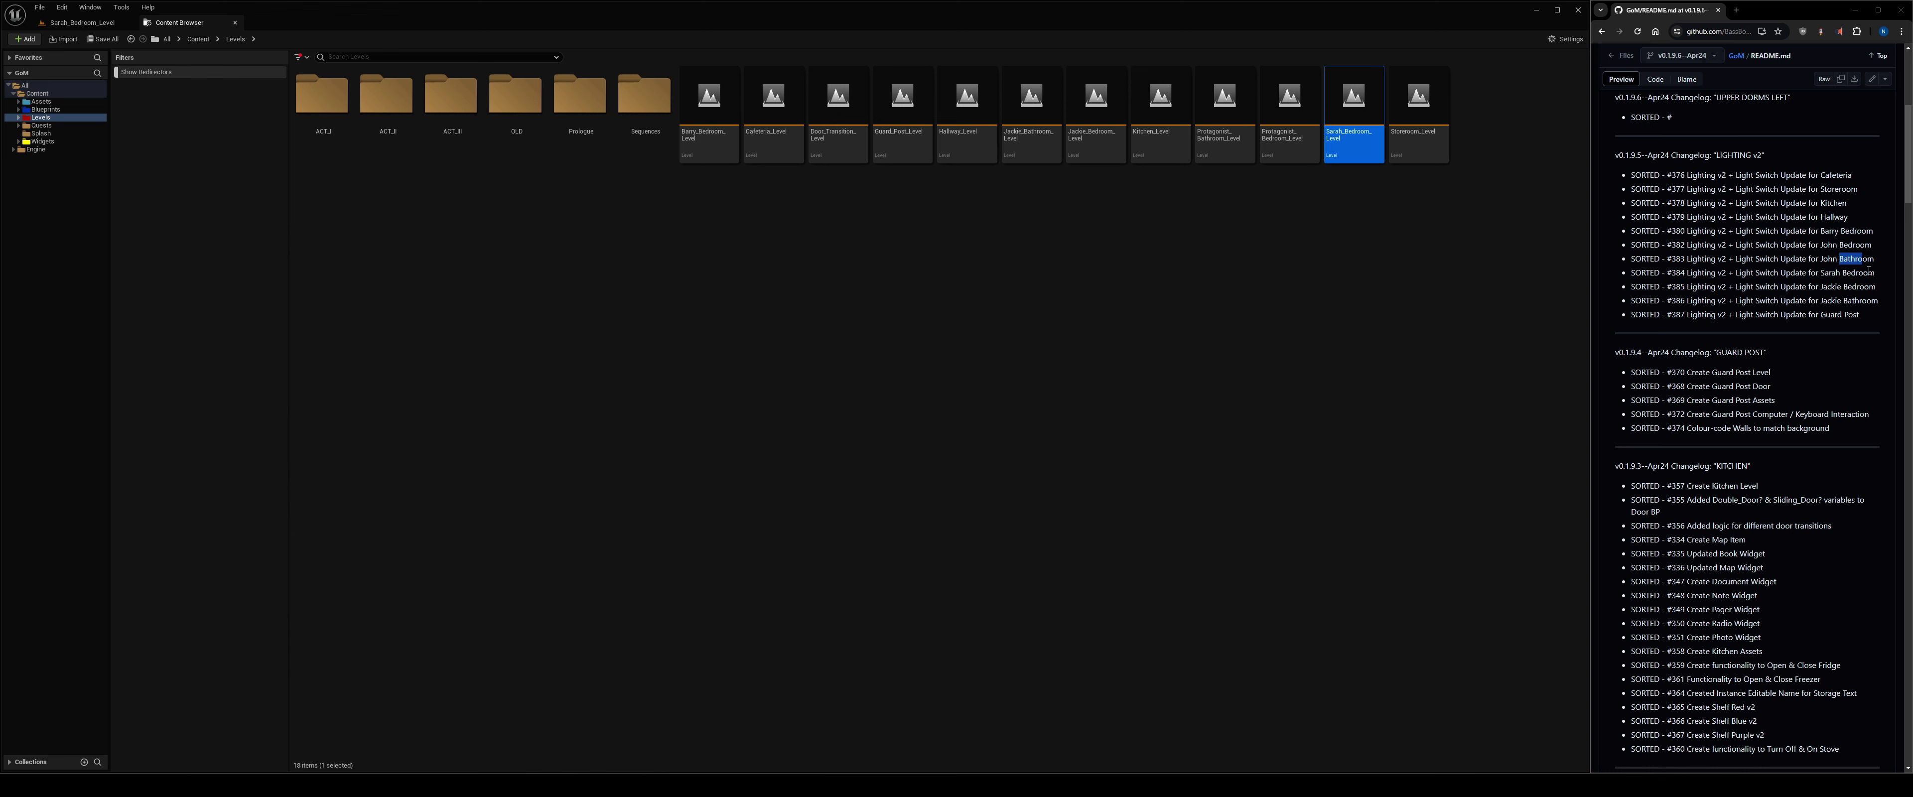
Mark the next bedroom lighting changelog entry, open Jackie_Bedroom_Level, and hide editor icons in Game View.
left_click_drag(1869, 269, 1687, 287)
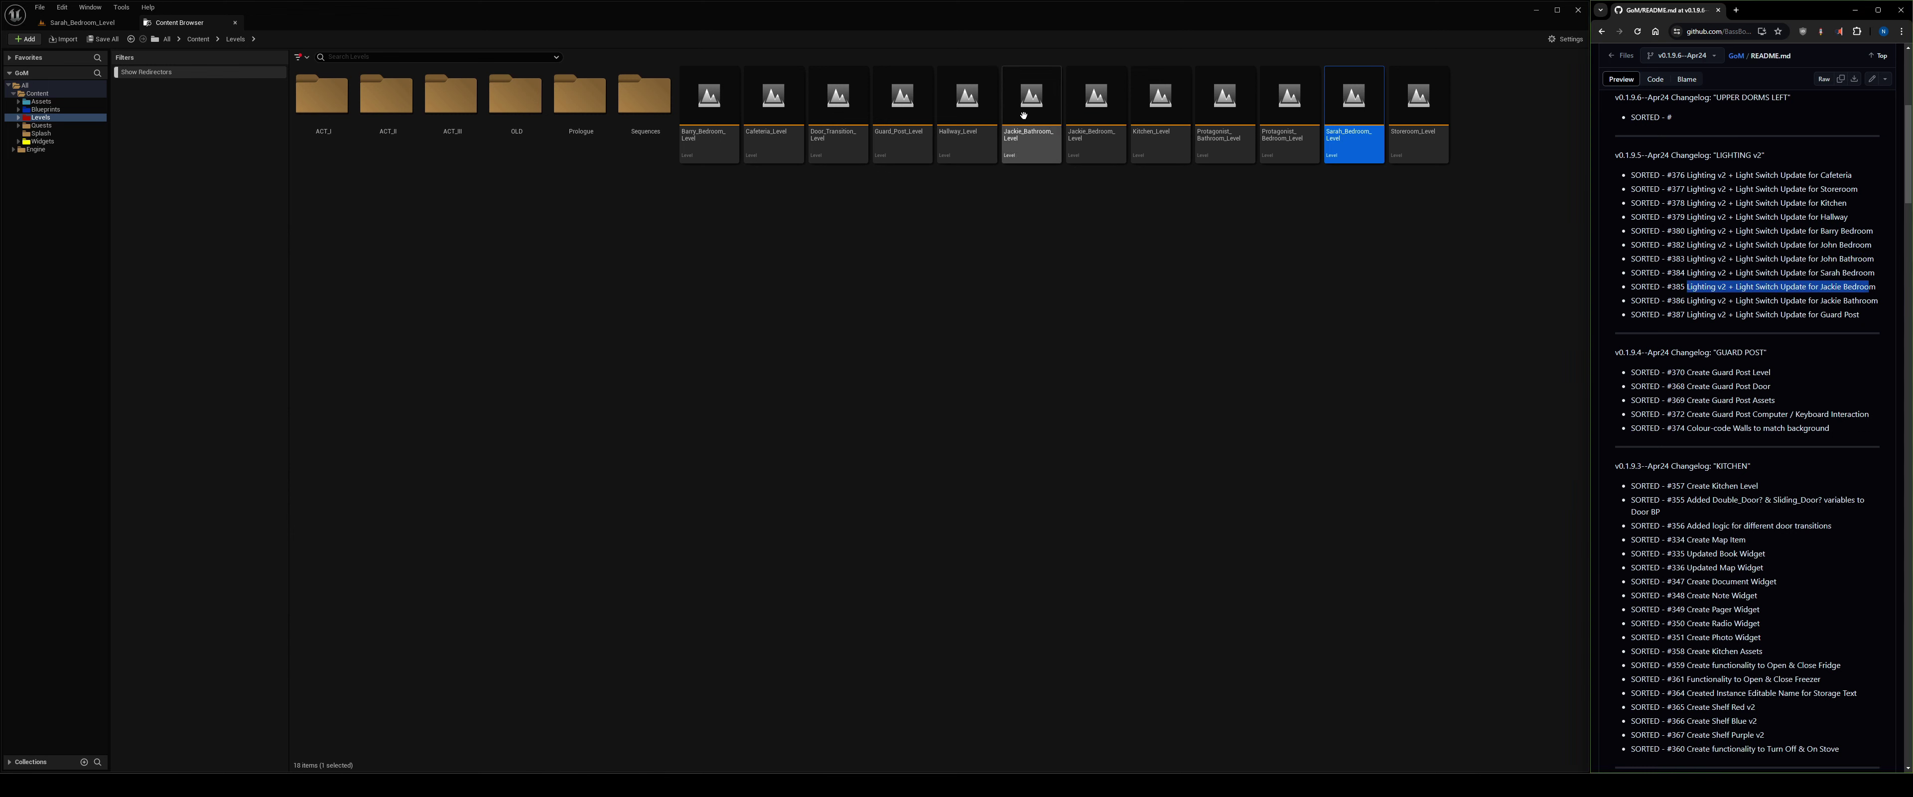
double_click(1096, 104)
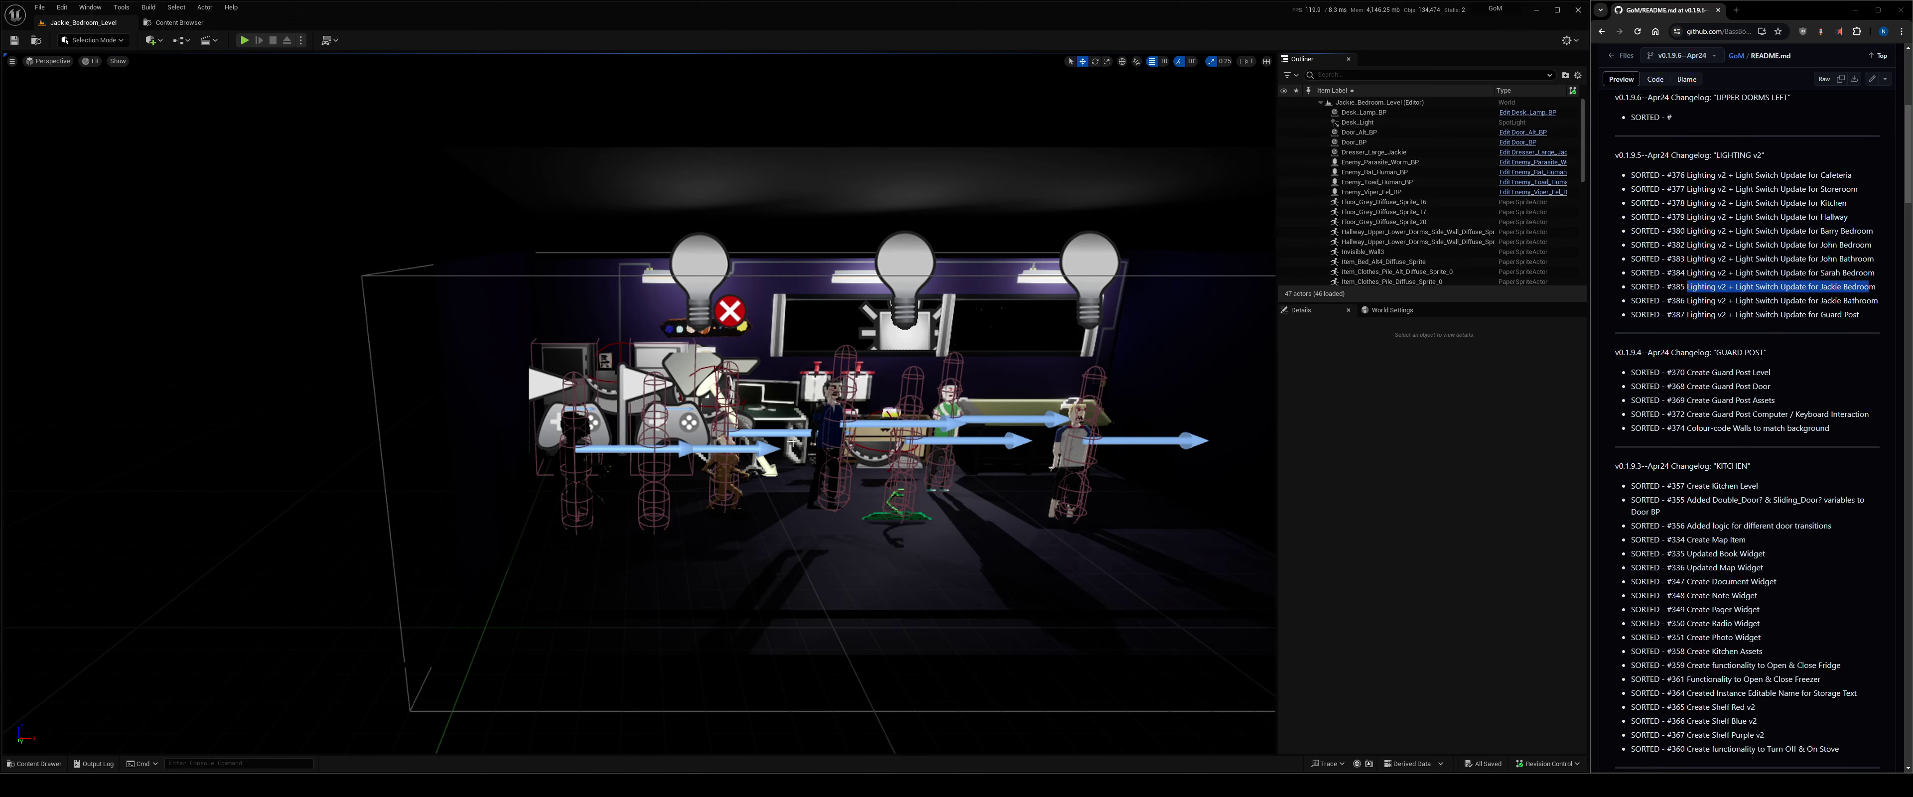
right_click(793, 441)
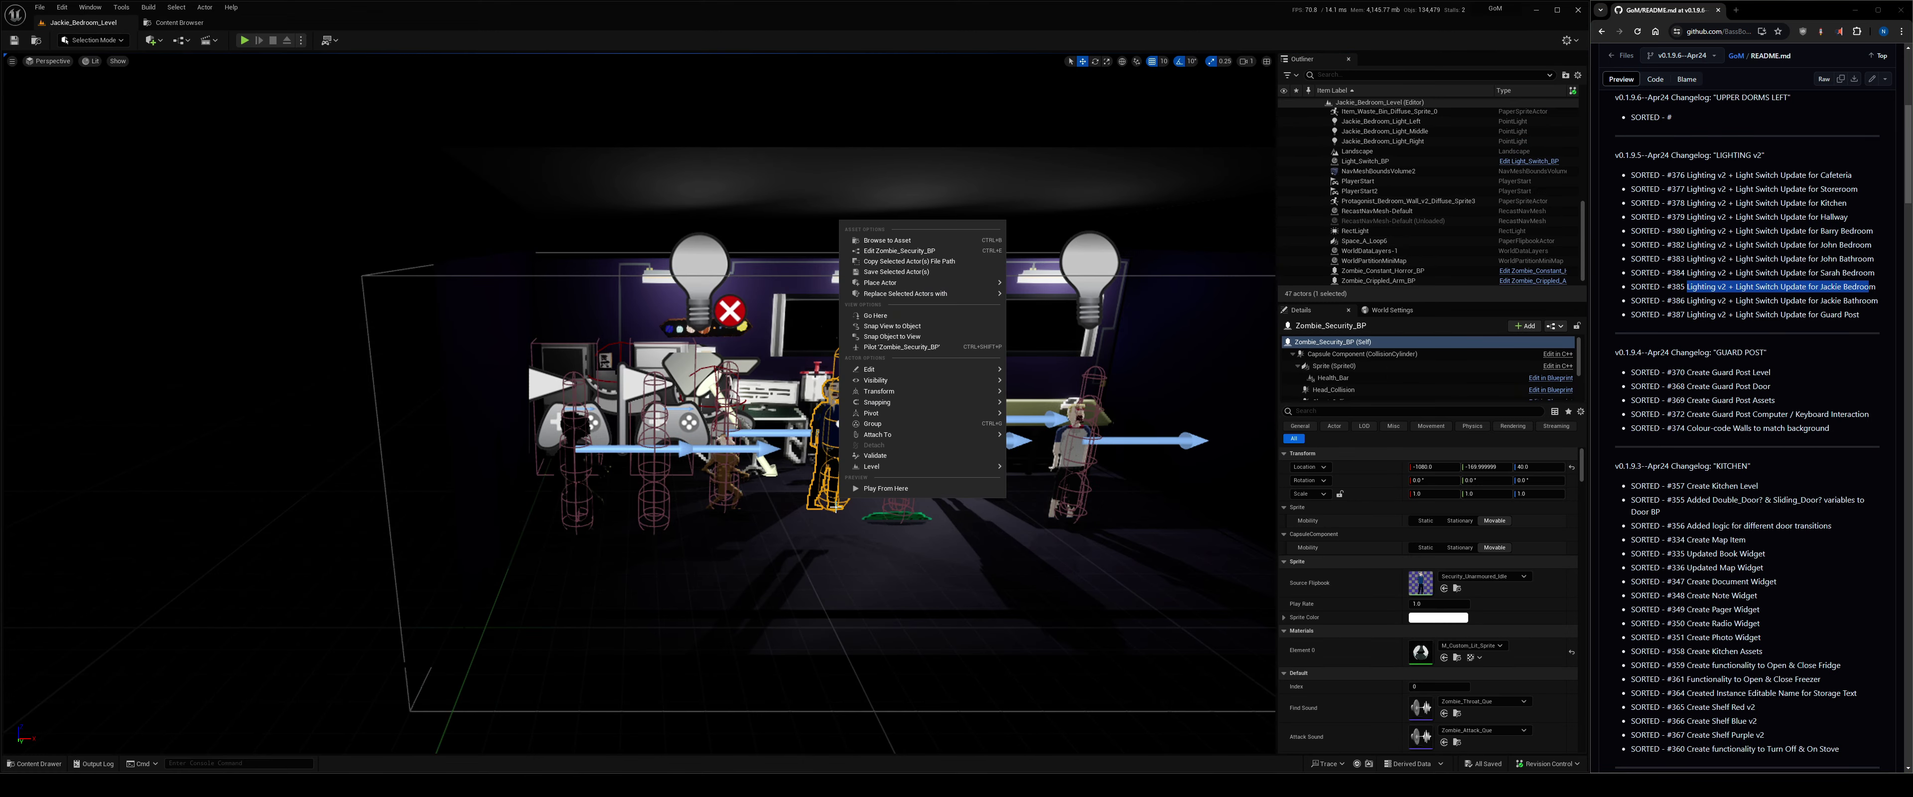
key("Escape")
key("Escape")
key("g")
Bring the camera toward the zombie and desk, then frame the bedroom floor to see the whole room.
left_click_drag(622, 449, 630, 395)
left_click_drag(716, 523, 715, 523)
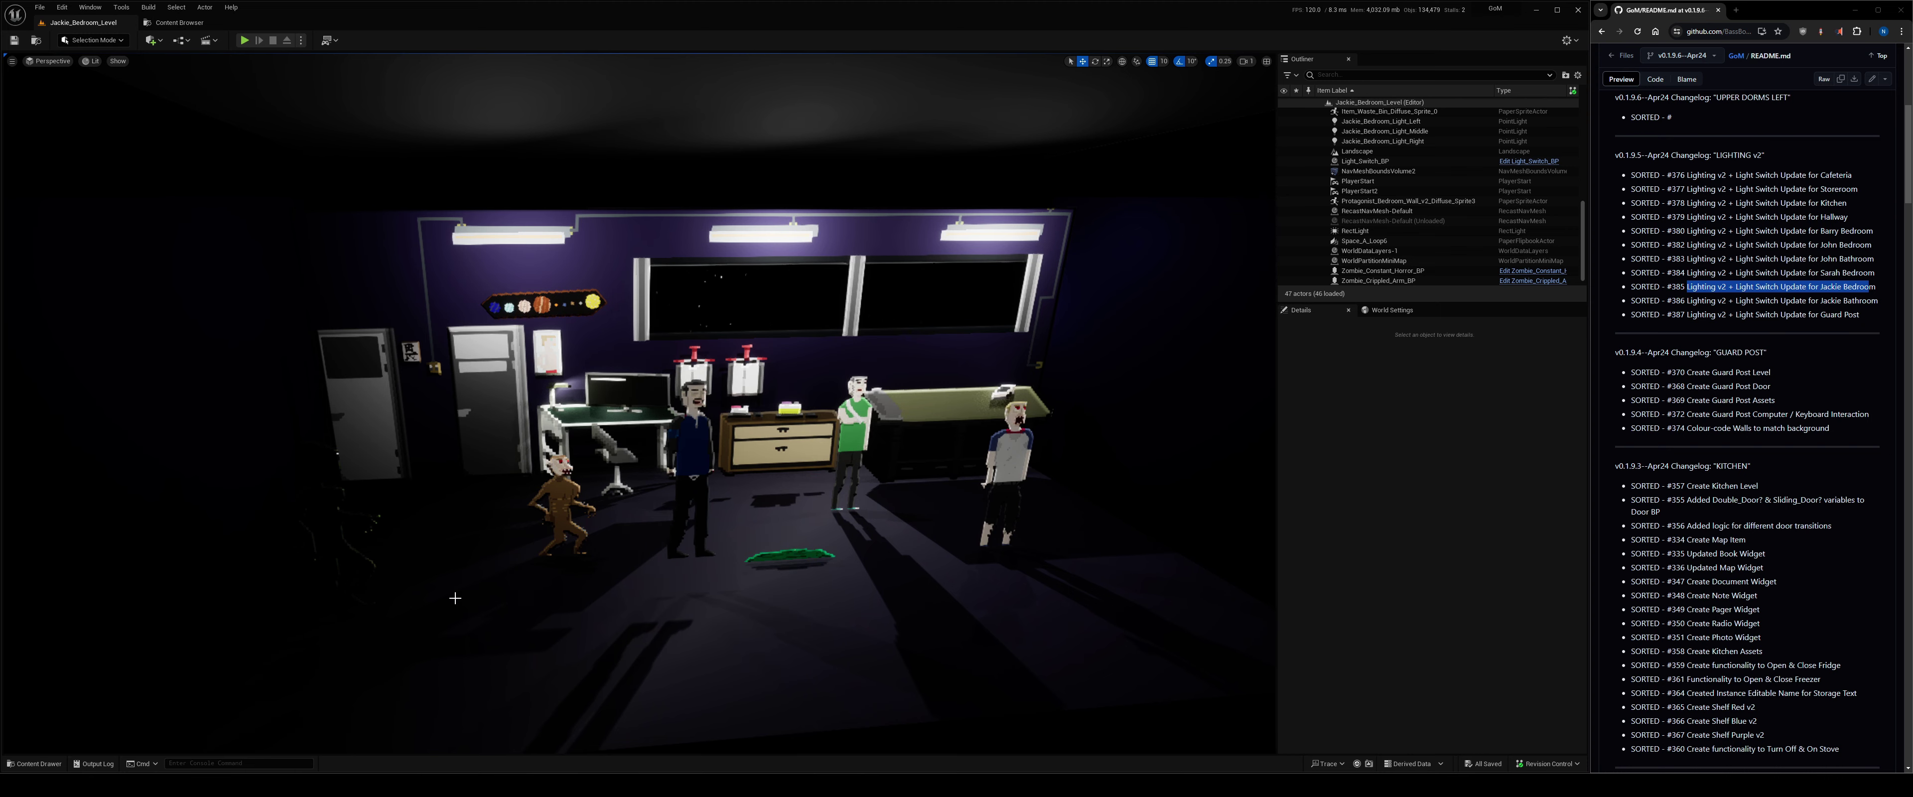
left_click_drag(785, 539, 610, 450)
left_click(609, 453)
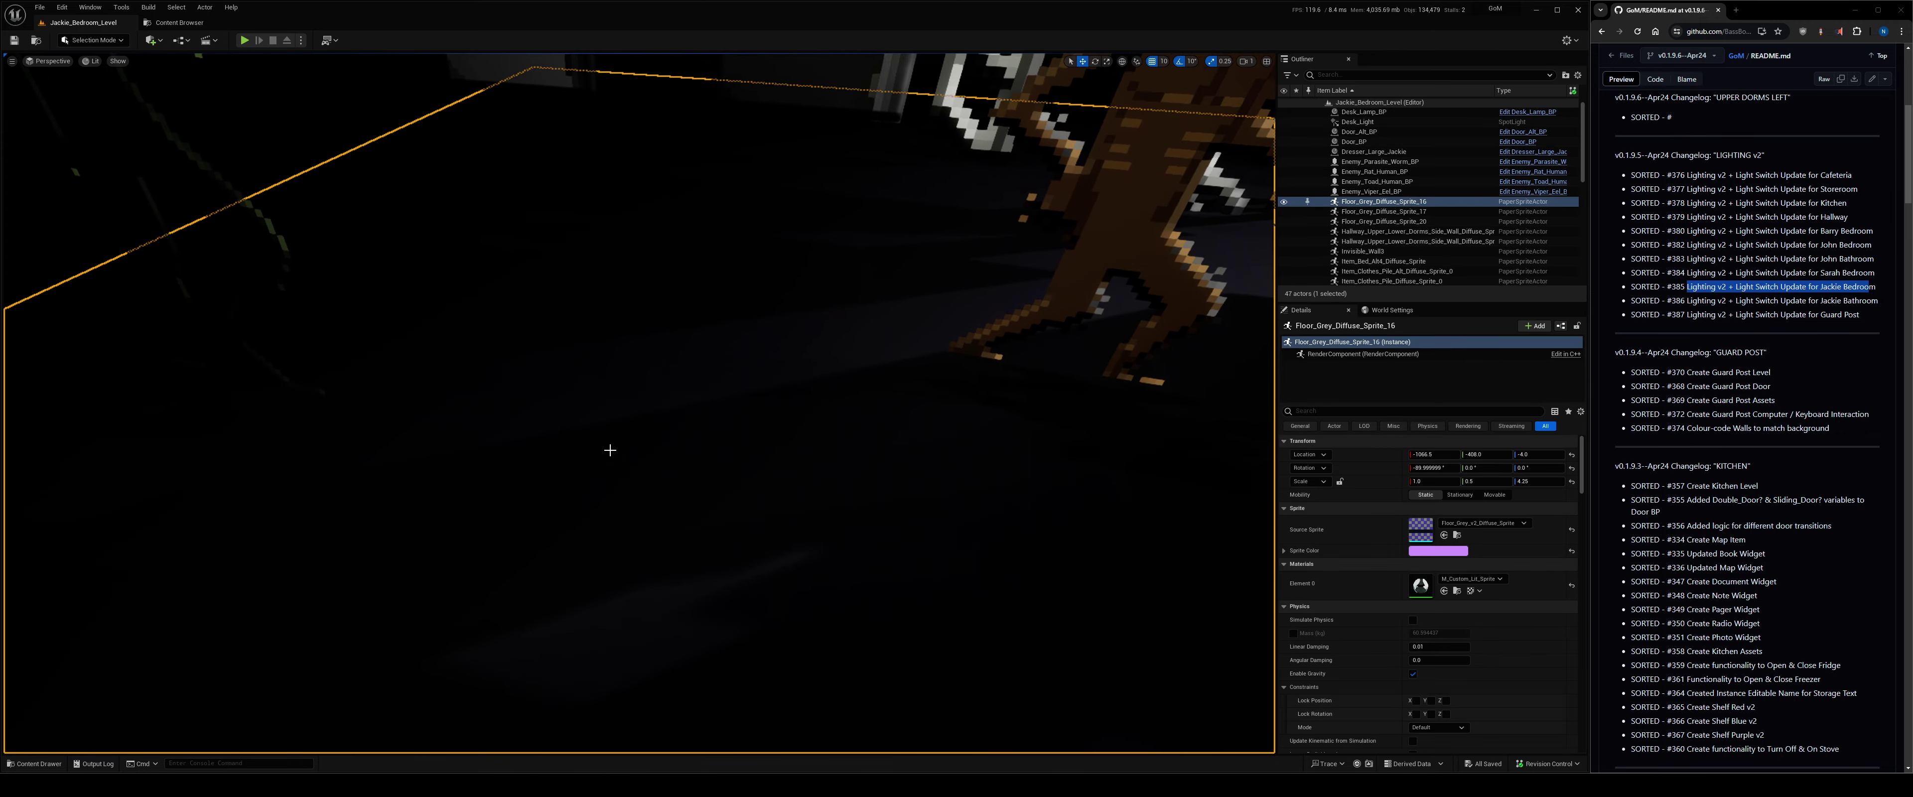
key("f")
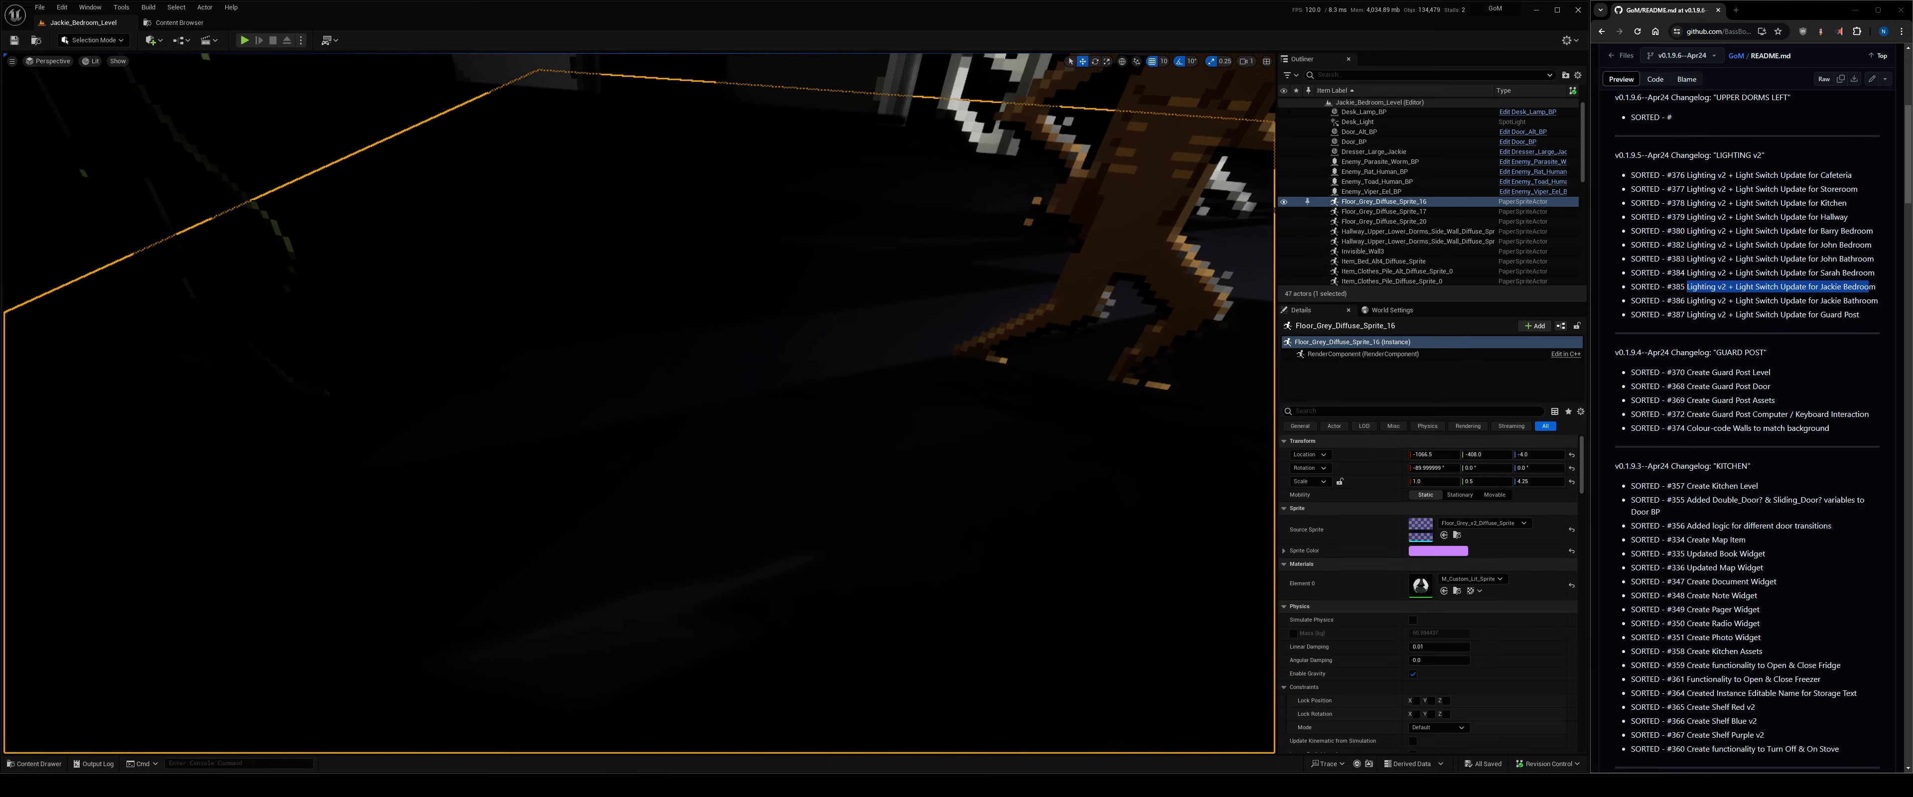
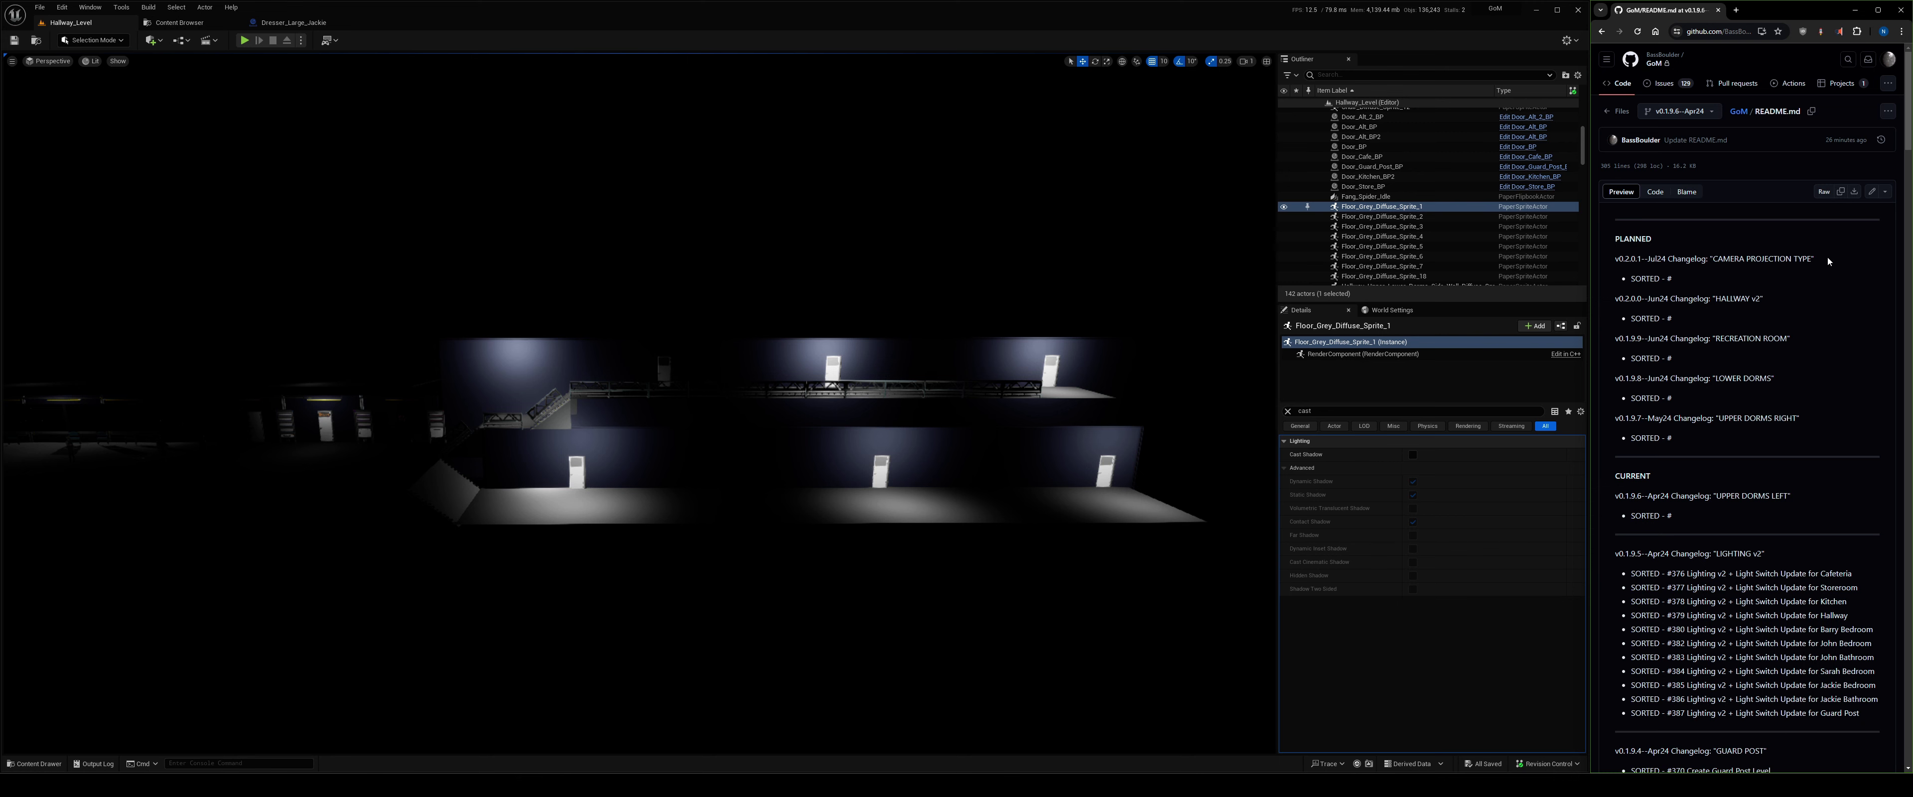
Highlight the CAMERA PROJECTION TYPE changelog line, then bring the Photoshop level map forward.
left_click_drag(1815, 259, 1622, 256)
left_click(1719, 295)
key("alt+Tab")
key("alt+Tab")
key("Tab")
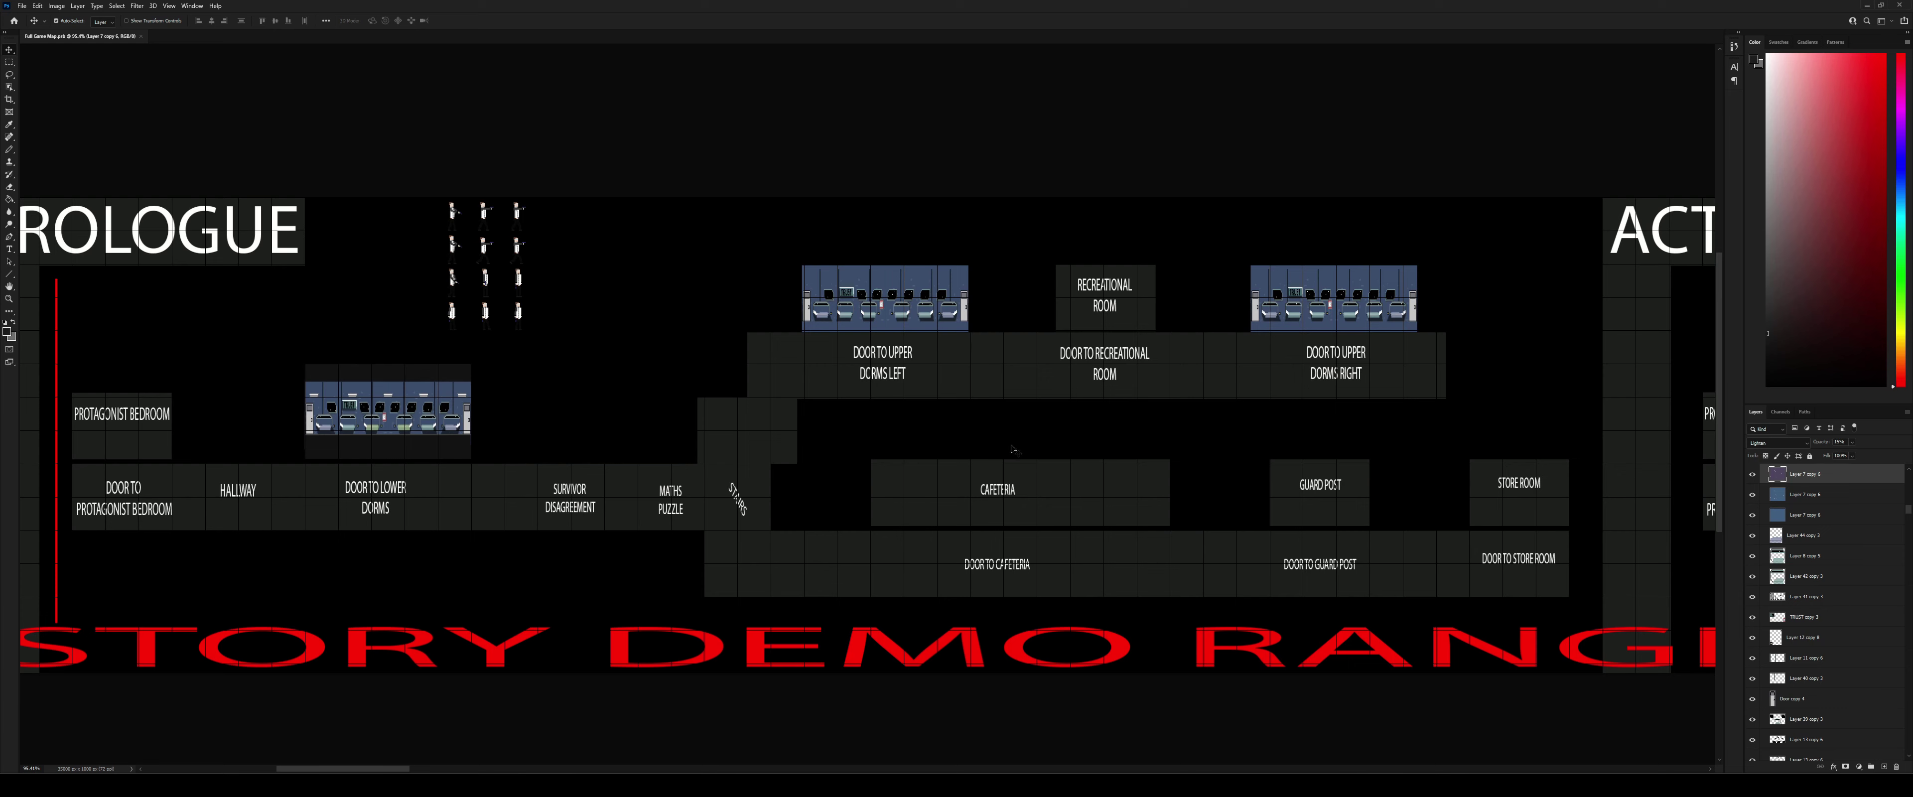